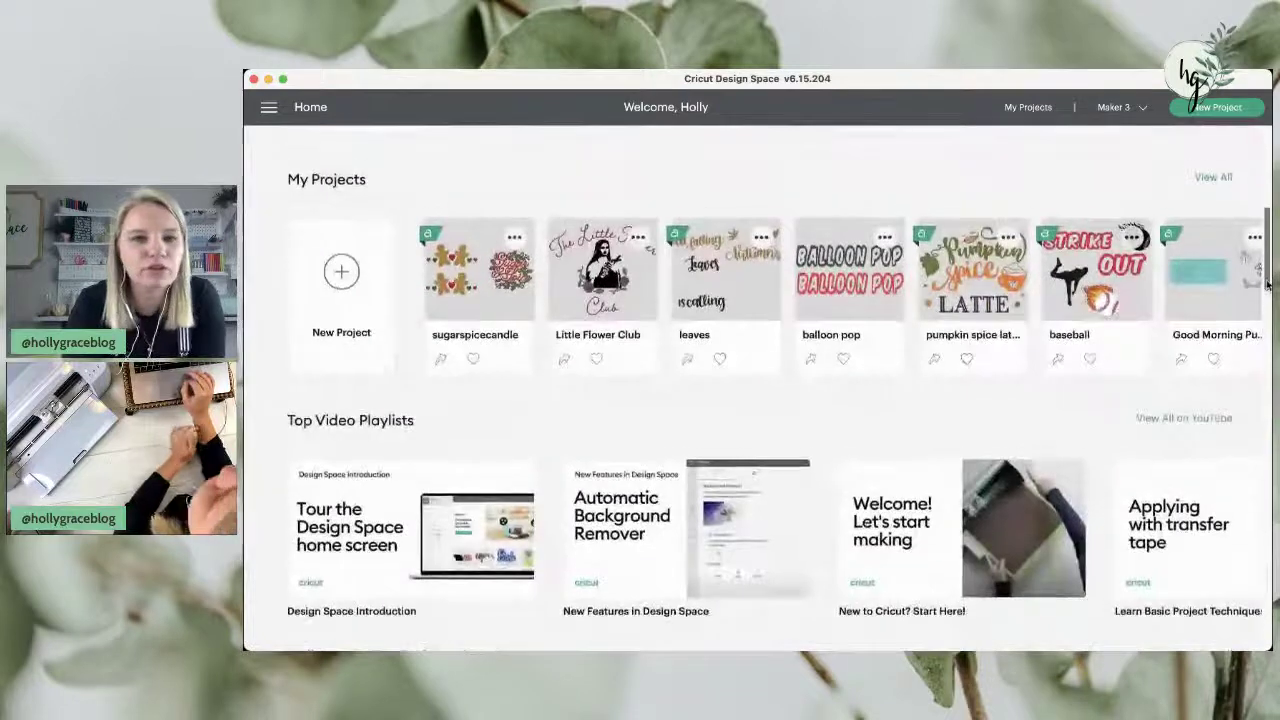
- Browse the home page's project rows and review the details of the Retro Trailer with Doormat and Wreath project
{"action": "scroll", "coordinate": [800, 300], "scroll_direction": "up", "scroll_amount": 2}
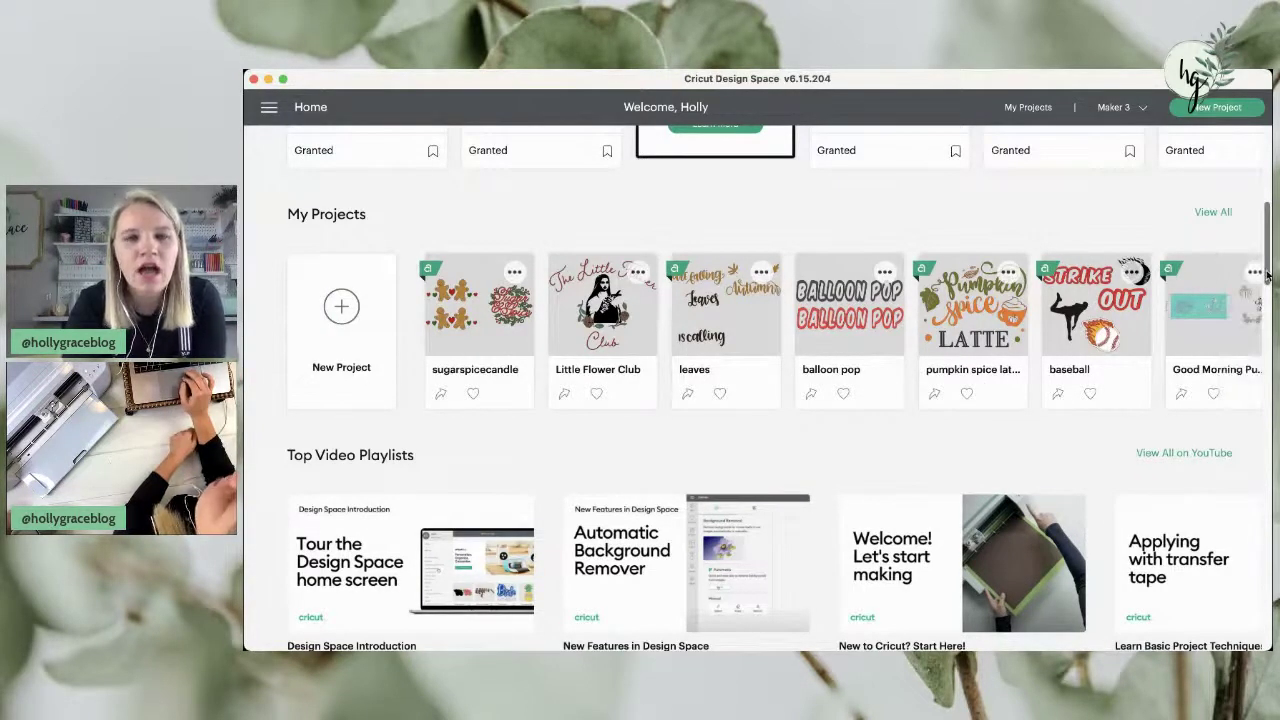
{"action": "left_click_drag", "start_coordinate": [1267, 277], "coordinate": [1268, 571]}
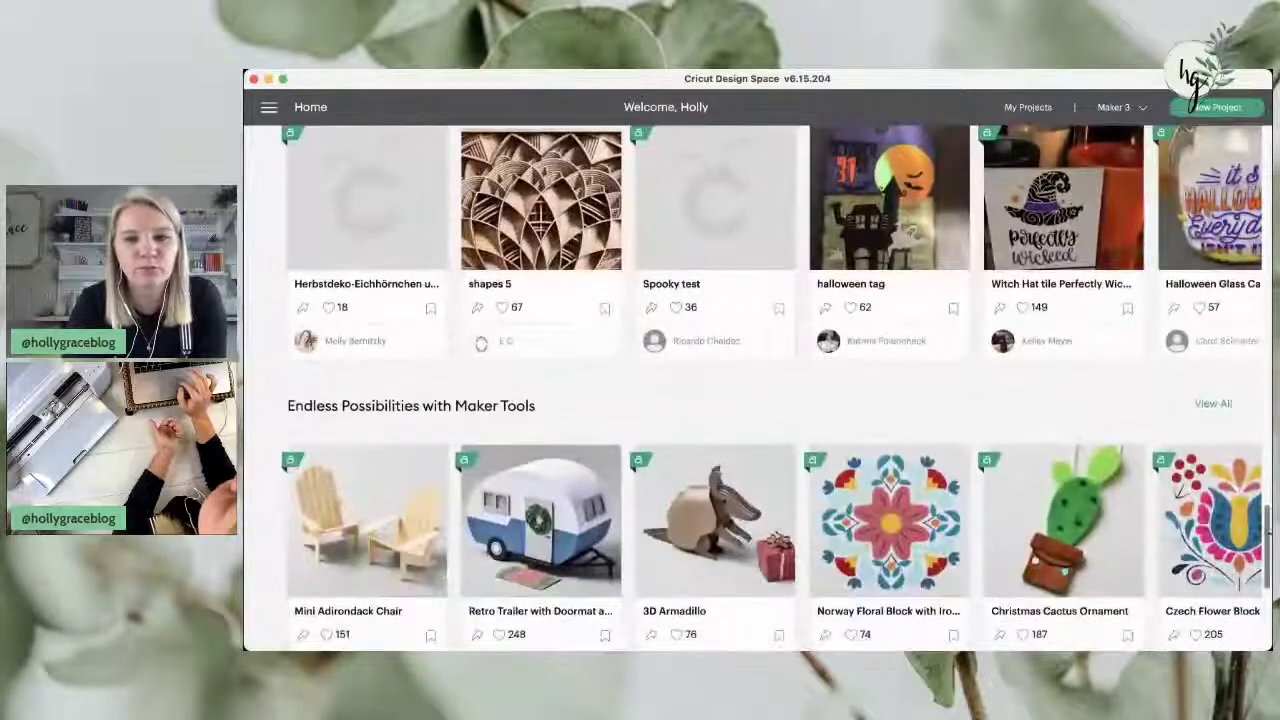
{"action": "scroll", "coordinate": [1267, 537], "scroll_direction": "down", "scroll_amount": 2}
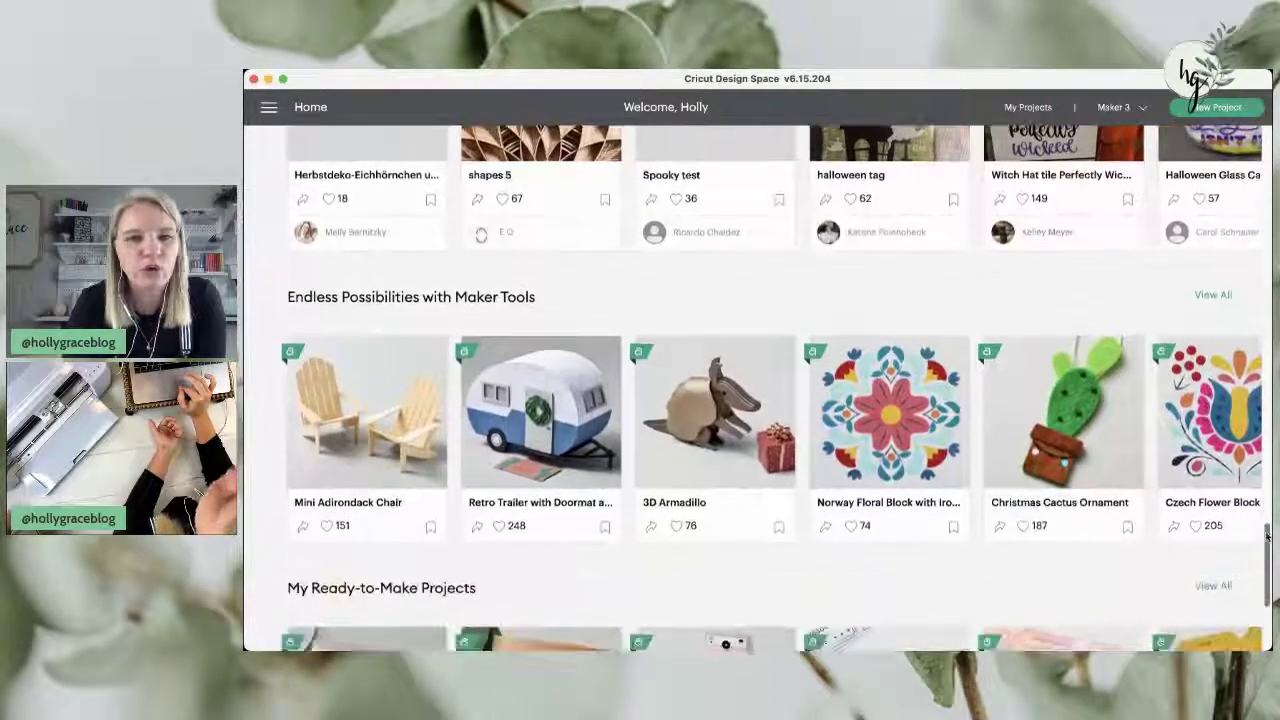
{"action": "left_click", "coordinate": [523, 440]}
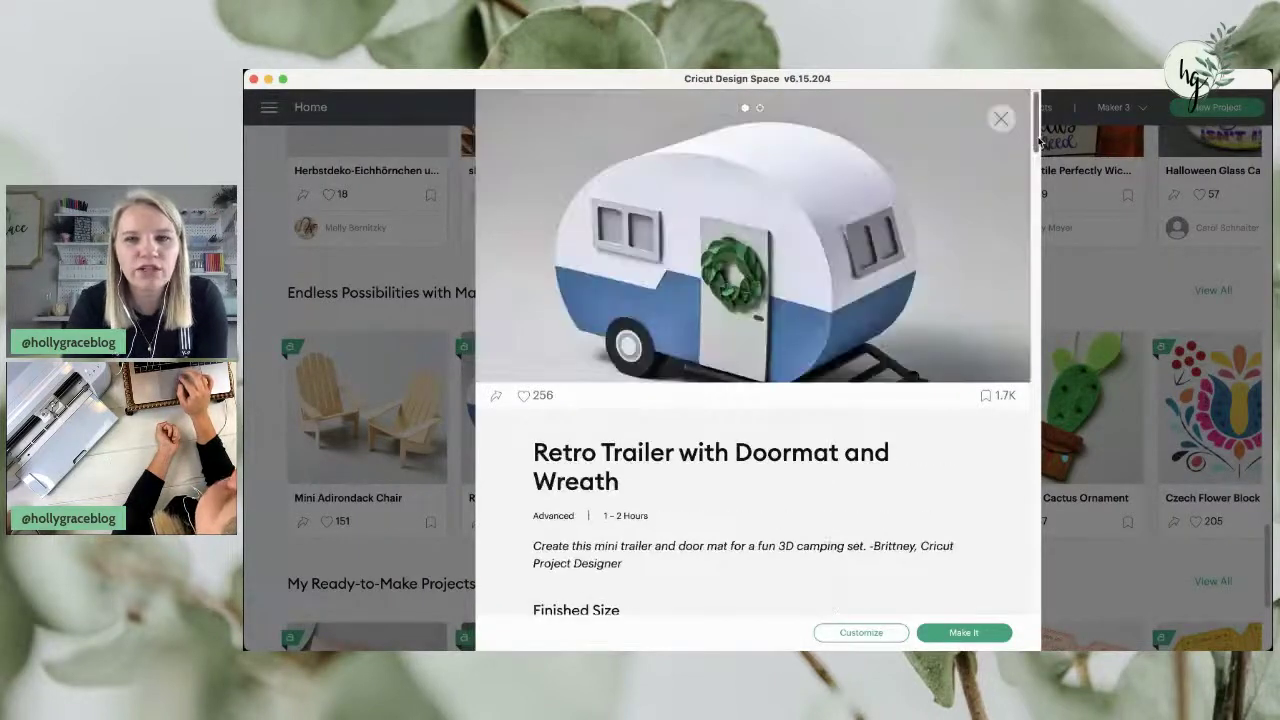
{"action": "left_click_drag", "start_coordinate": [1040, 143], "coordinate": [1039, 190]}
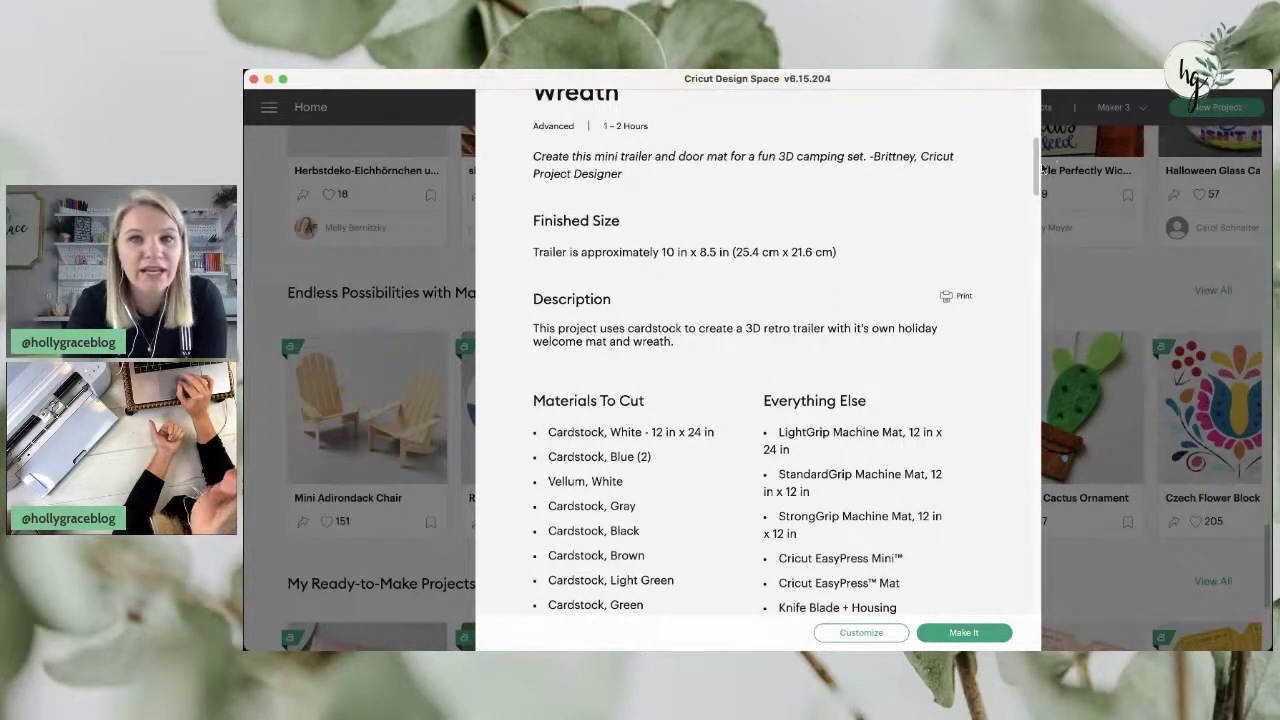
{"action": "left_click_drag", "start_coordinate": [1036, 160], "coordinate": [1036, 96]}
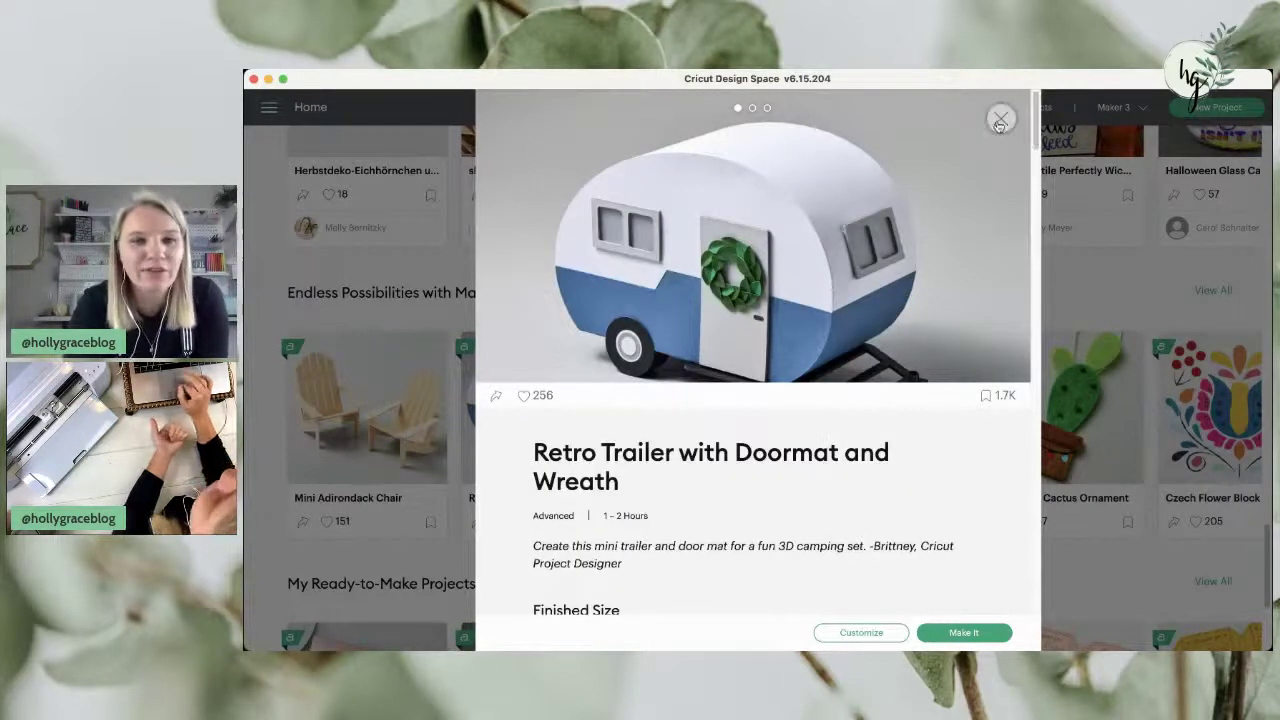
{"action": "left_click", "coordinate": [999, 122]}
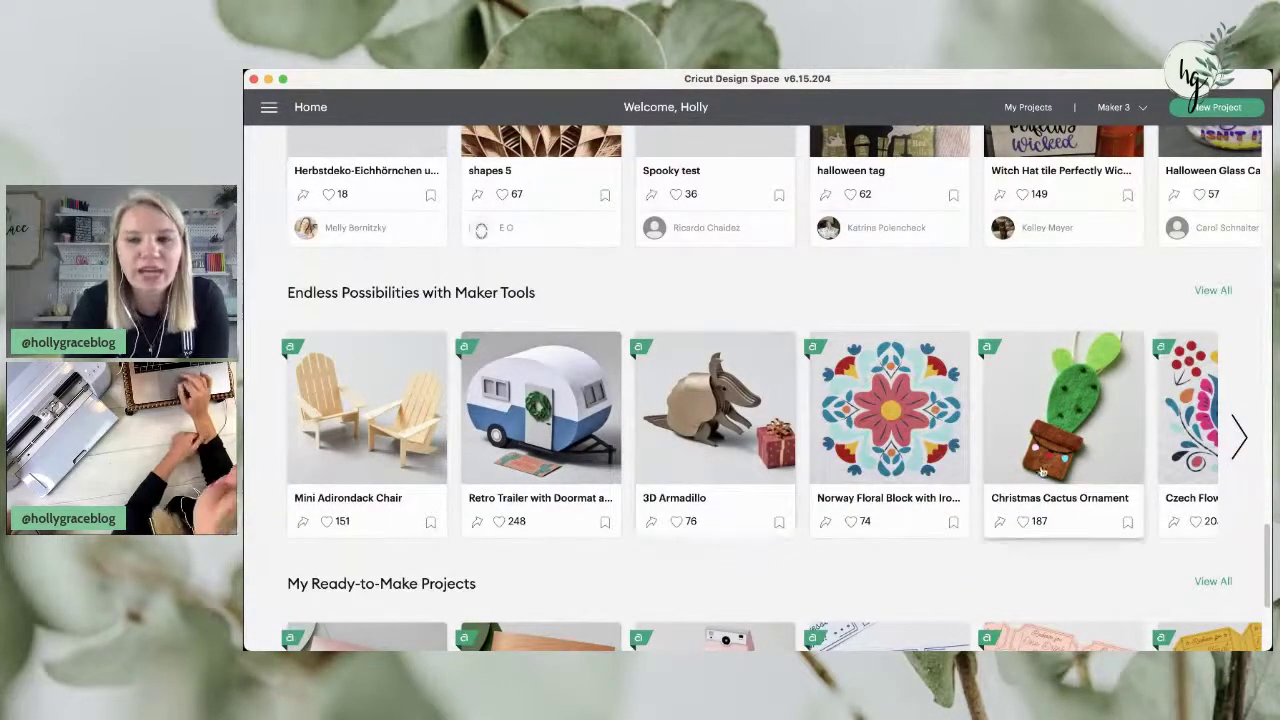
- Start a new project, replacing the unsaved project on the canvas
{"action": "left_click_drag", "start_coordinate": [1268, 558], "coordinate": [1268, 140]}
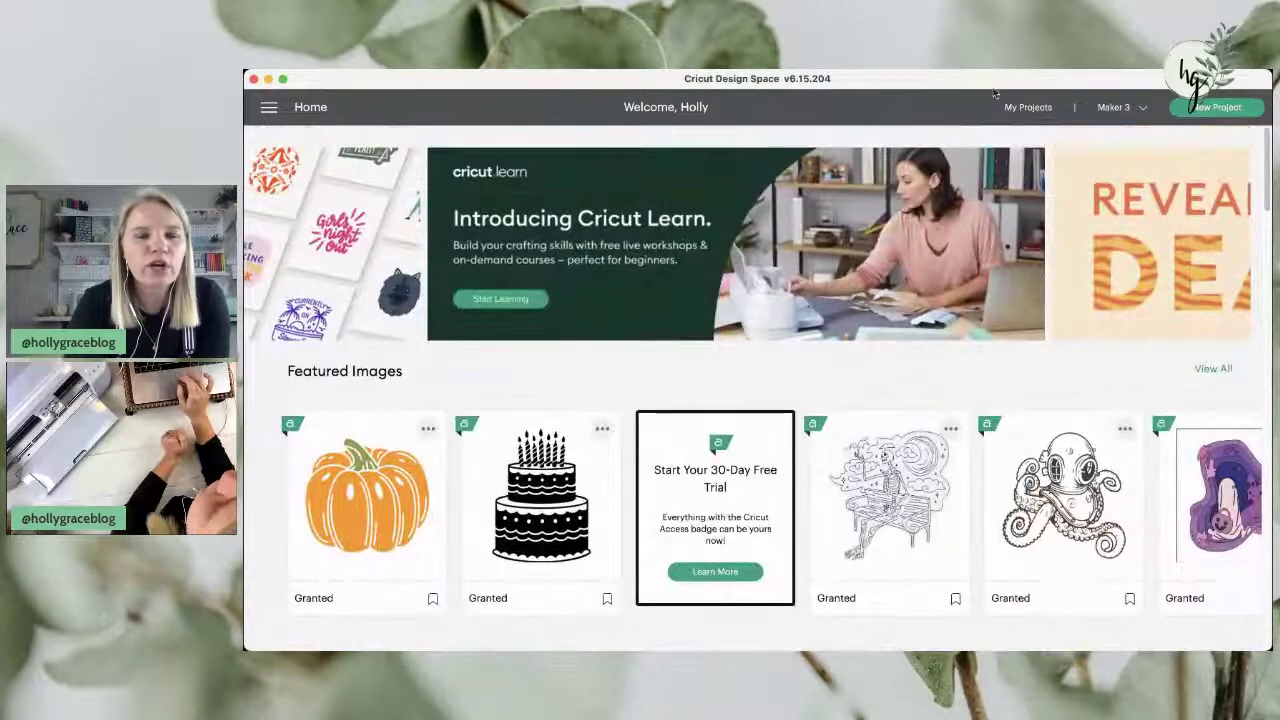
{"action": "left_click", "coordinate": [1204, 108]}
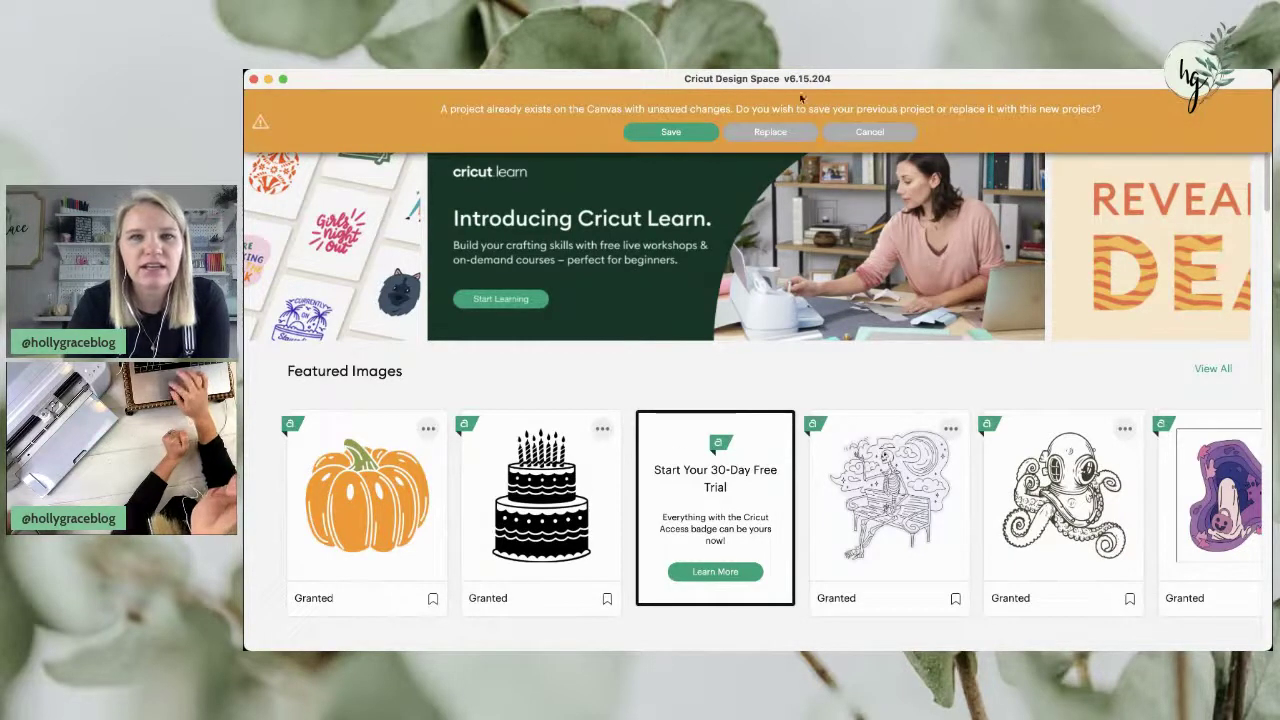
{"action": "left_click", "coordinate": [759, 136]}
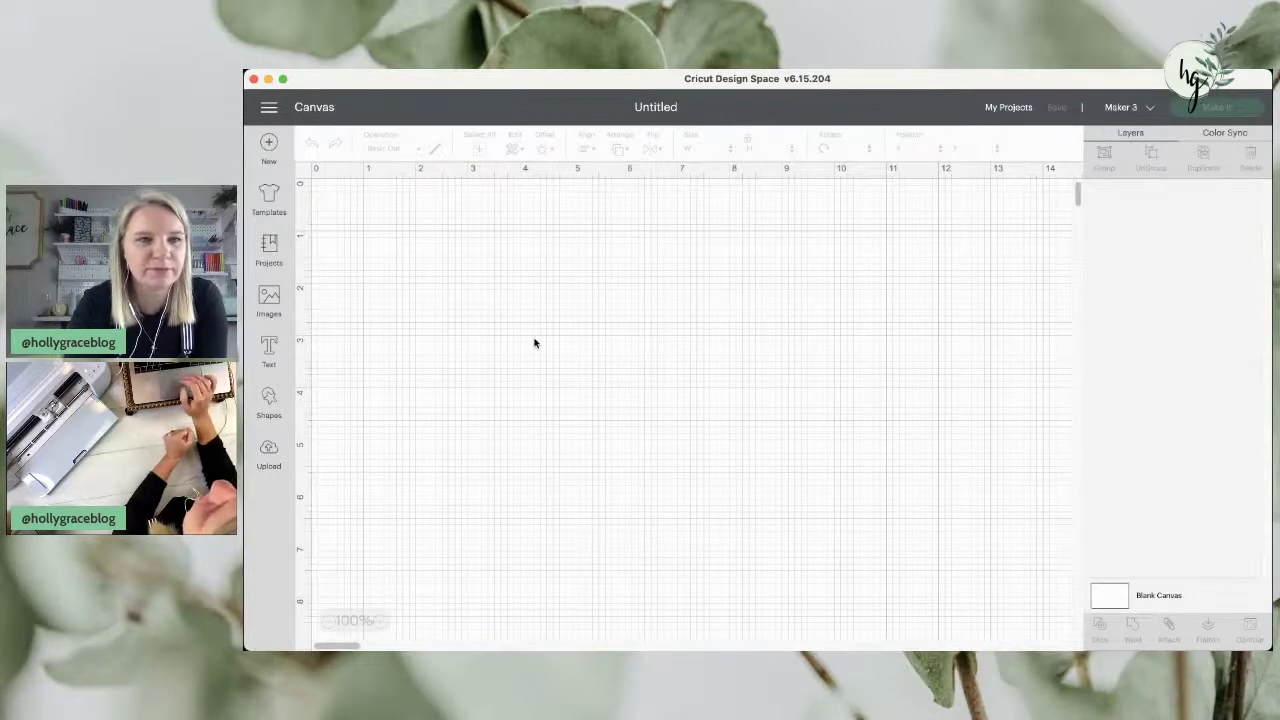
- Review the machine calibration options for Rotary Blade, Knife Blade and Print Then Cut, then close them
{"action": "left_click", "coordinate": [269, 109]}
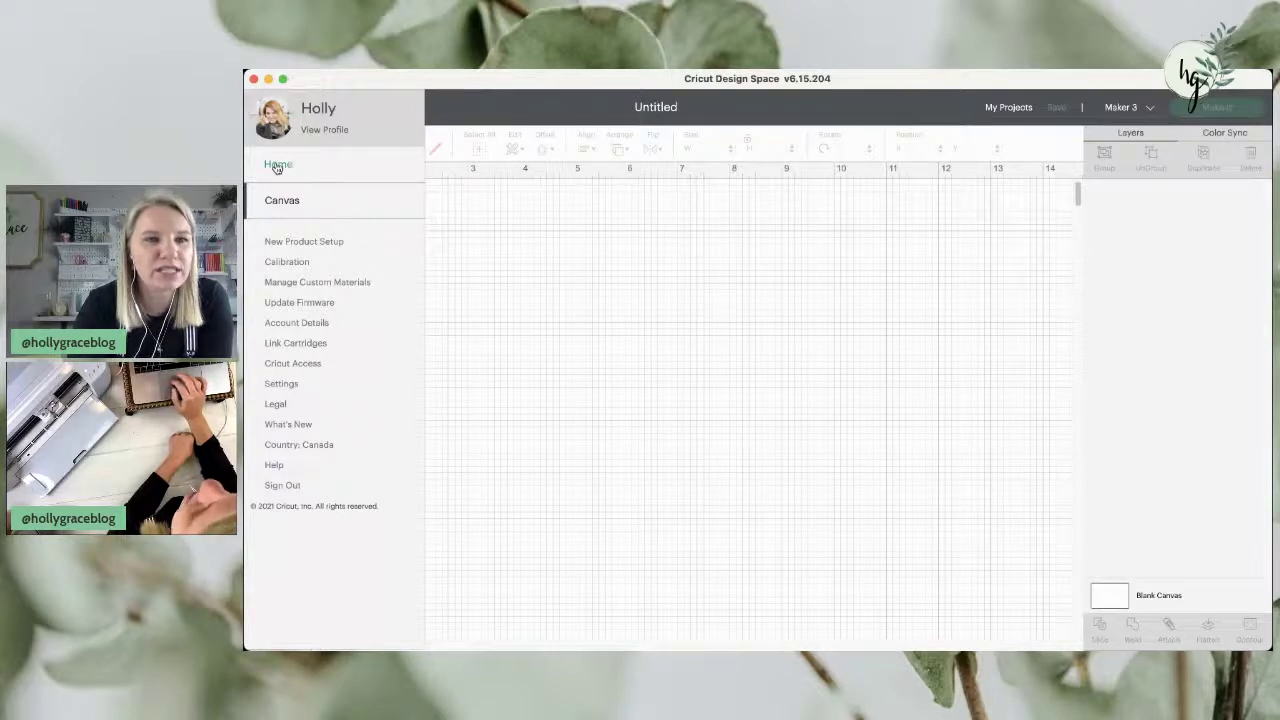
{"action": "left_click", "coordinate": [282, 261]}
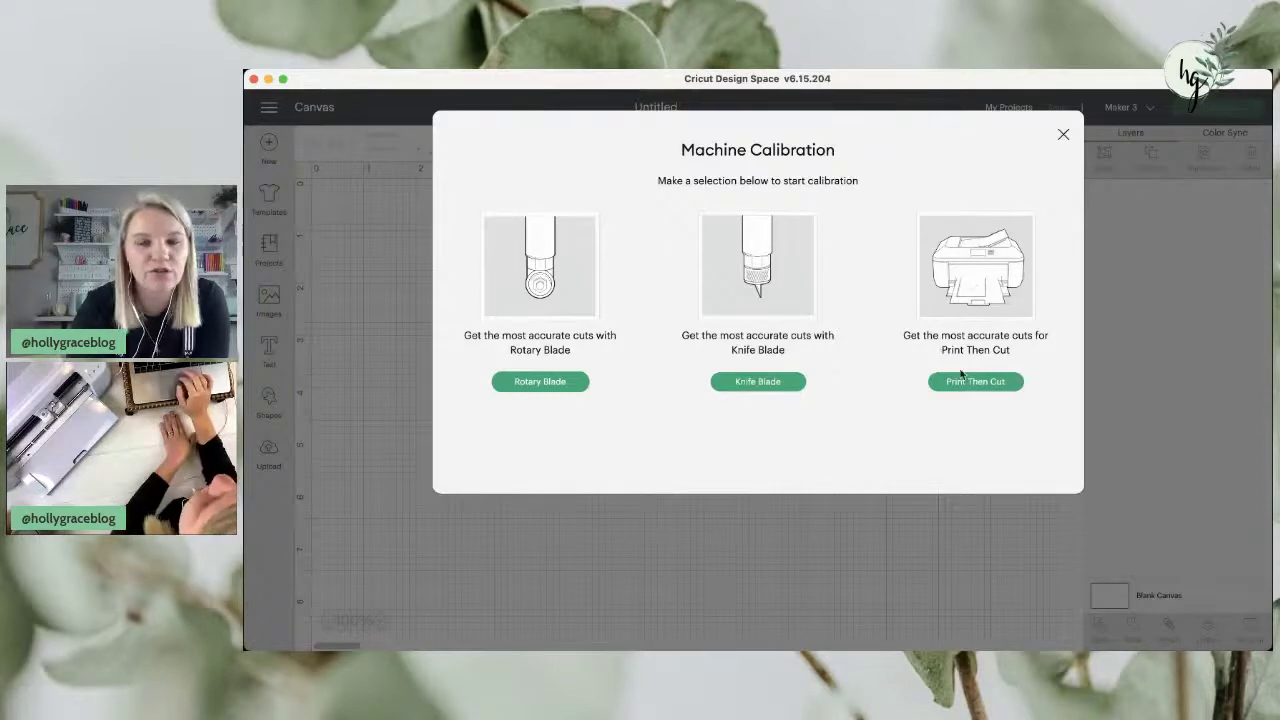
{"action": "left_click", "coordinate": [1063, 134]}
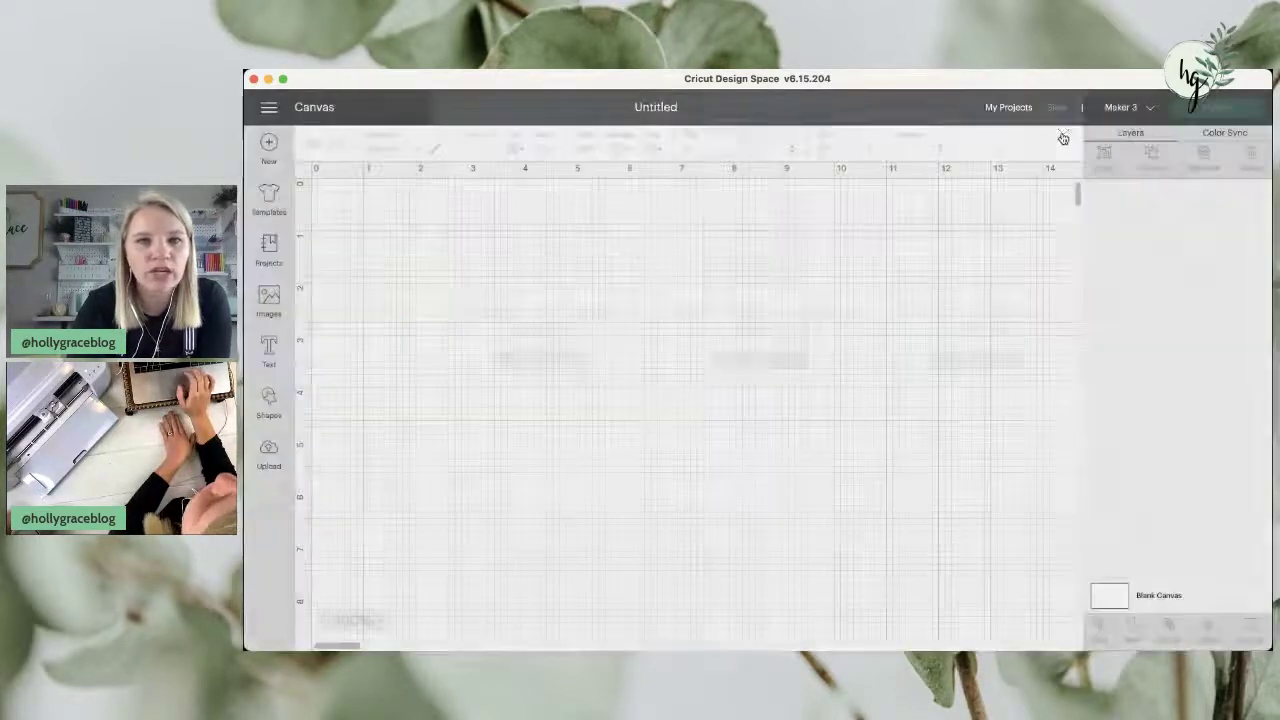
- Set the canvas grid to Partial Grid in the Design Space settings
{"action": "left_click", "coordinate": [269, 108]}
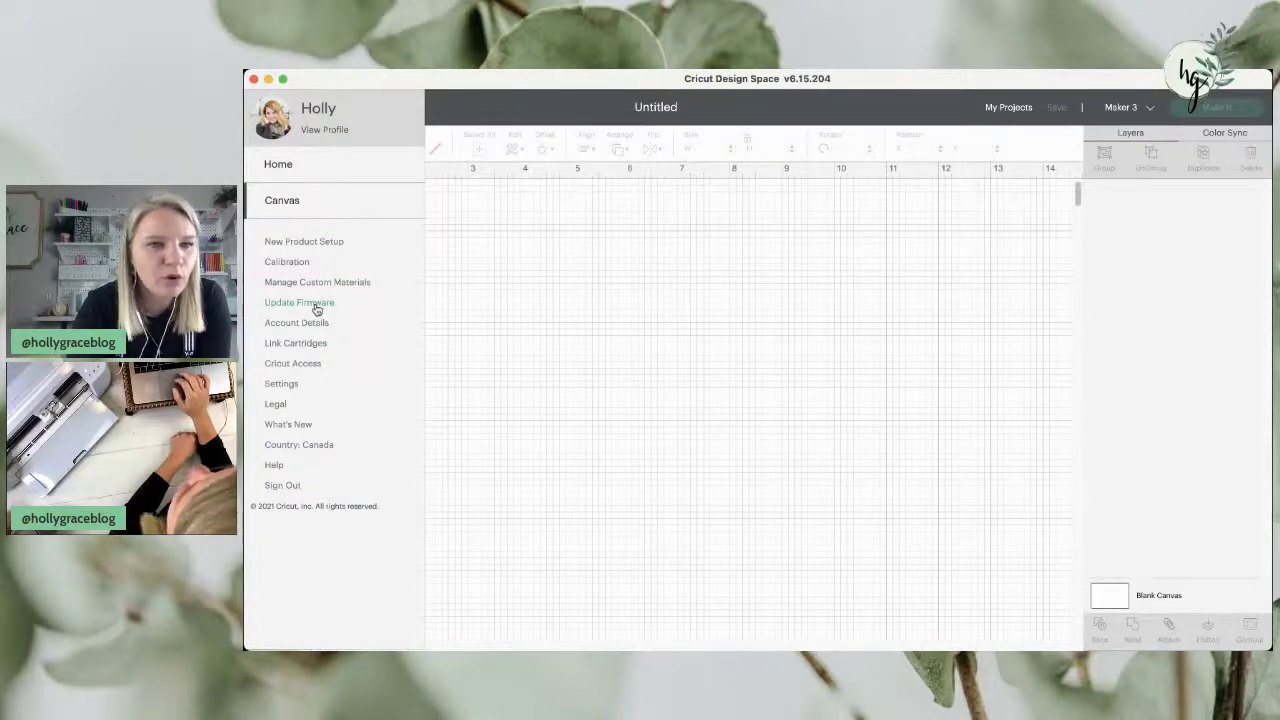
{"action": "left_click", "coordinate": [282, 384]}
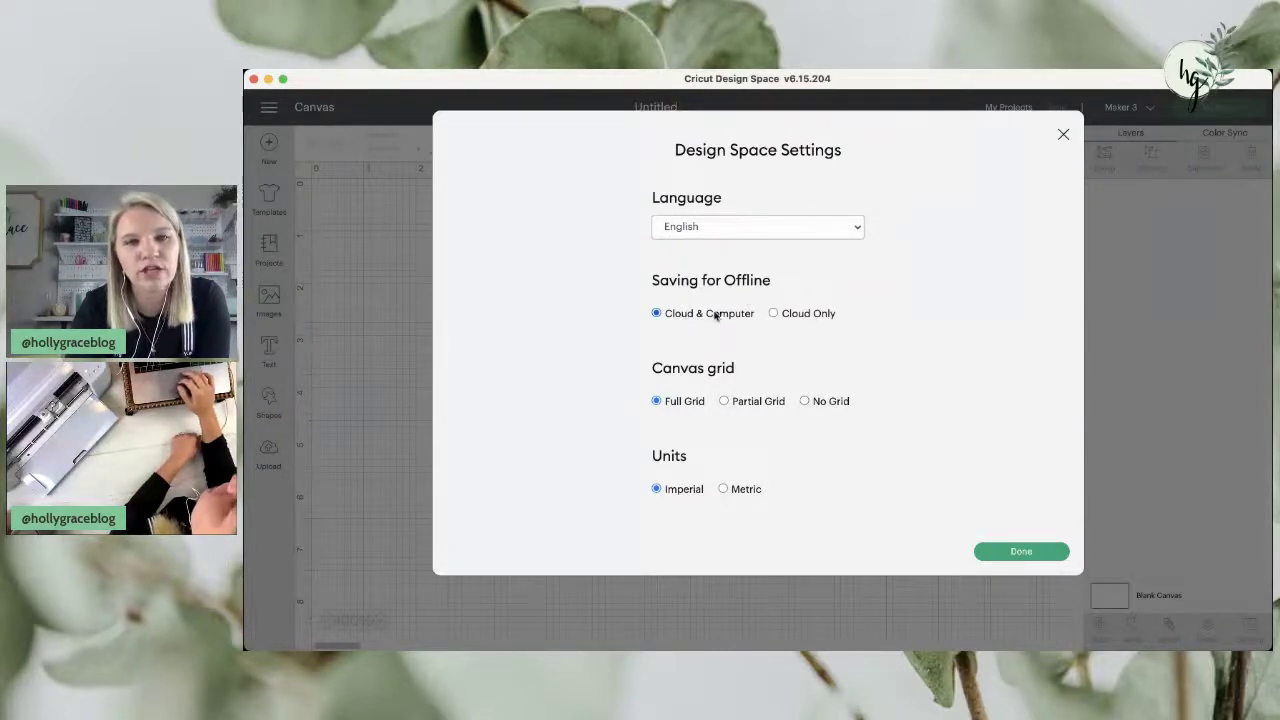
{"action": "left_click", "coordinate": [724, 401]}
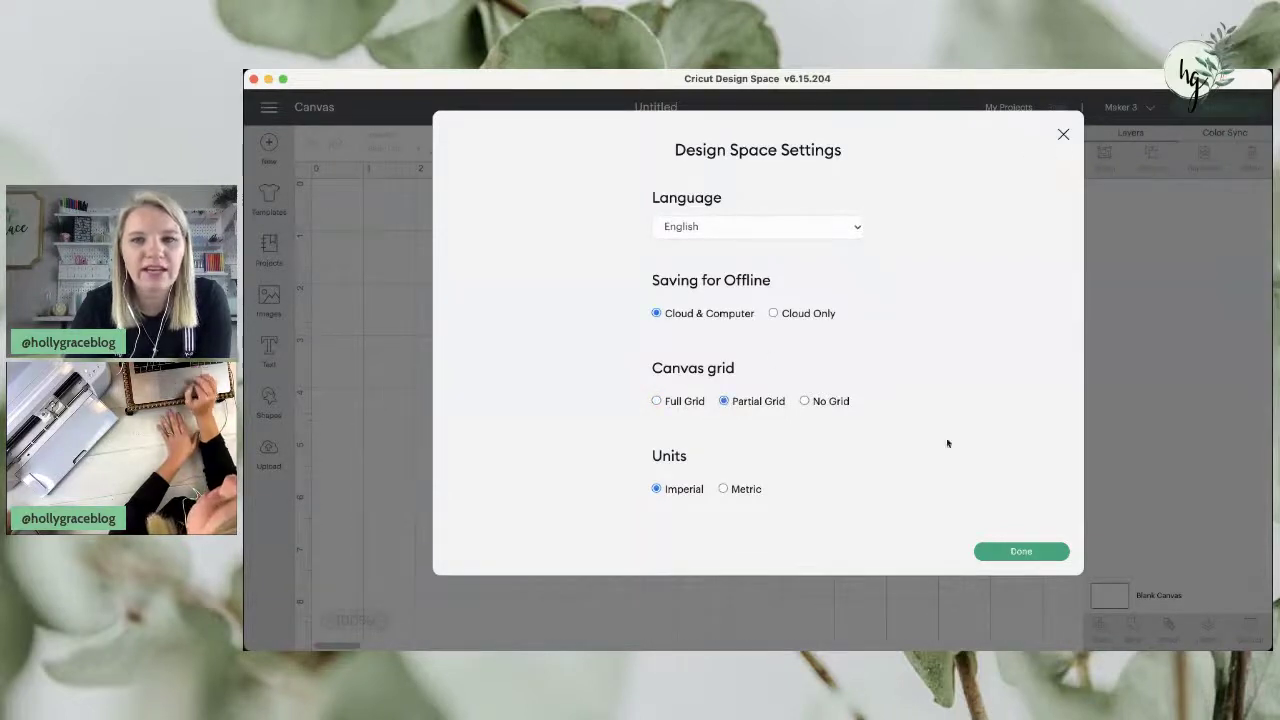
{"action": "left_click", "coordinate": [996, 551]}
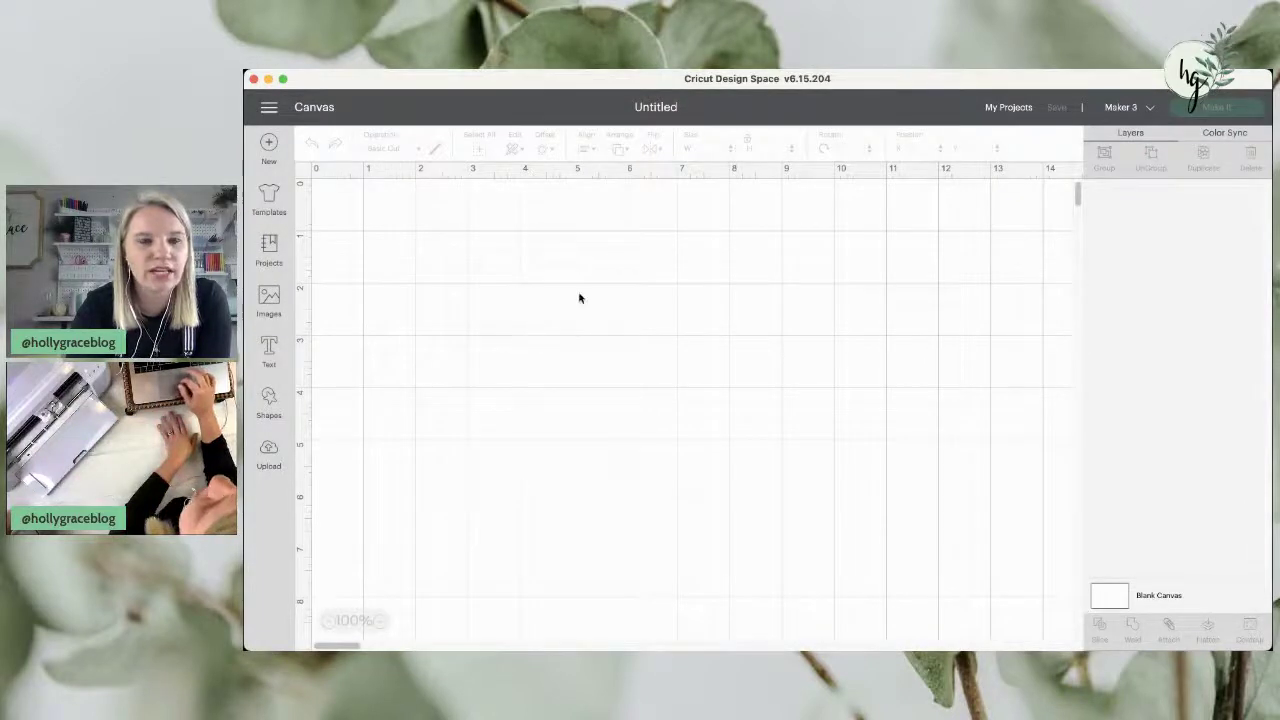
- Change the canvas grid setting to No Grid
{"action": "left_click", "coordinate": [270, 110]}
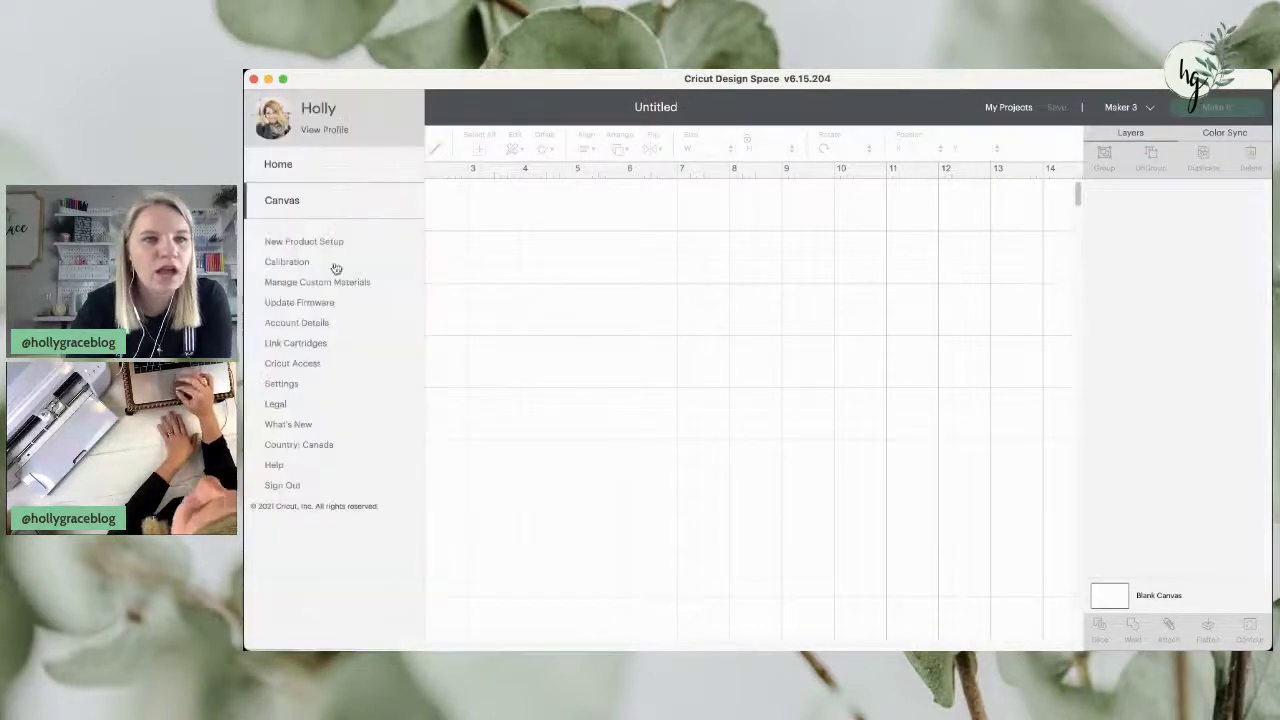
{"action": "left_click", "coordinate": [314, 383]}
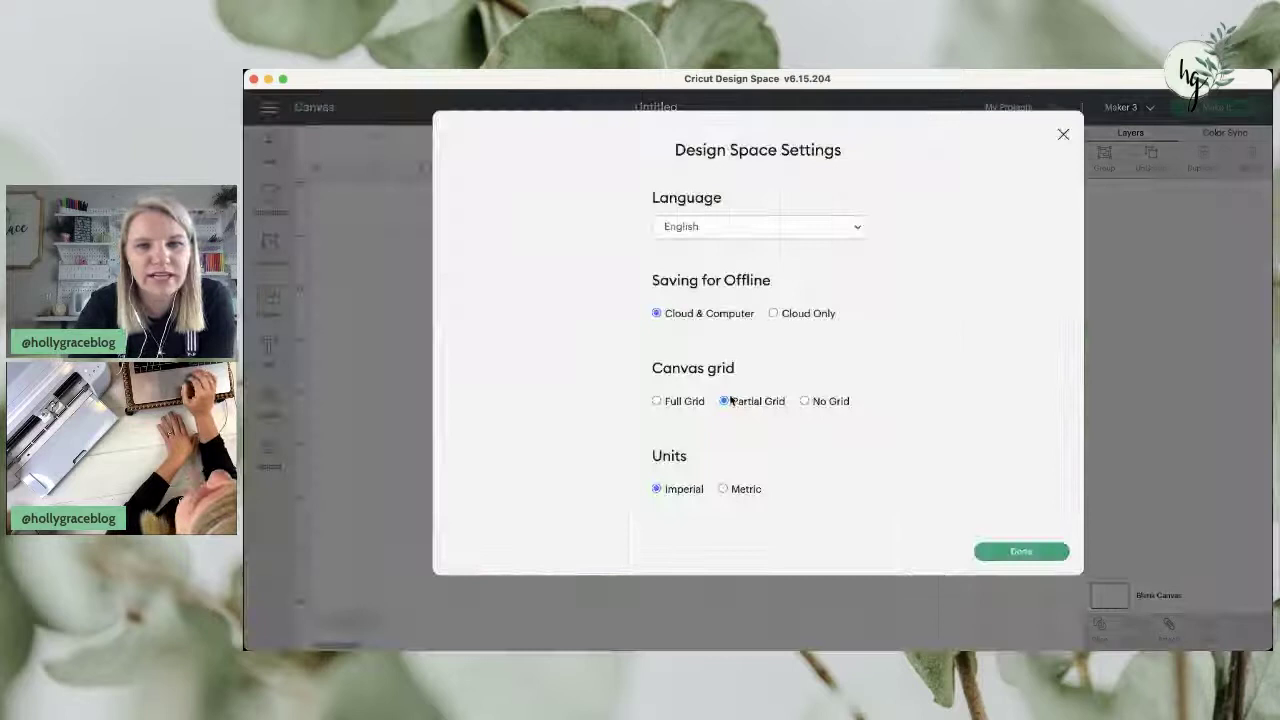
{"action": "left_click", "coordinate": [808, 401]}
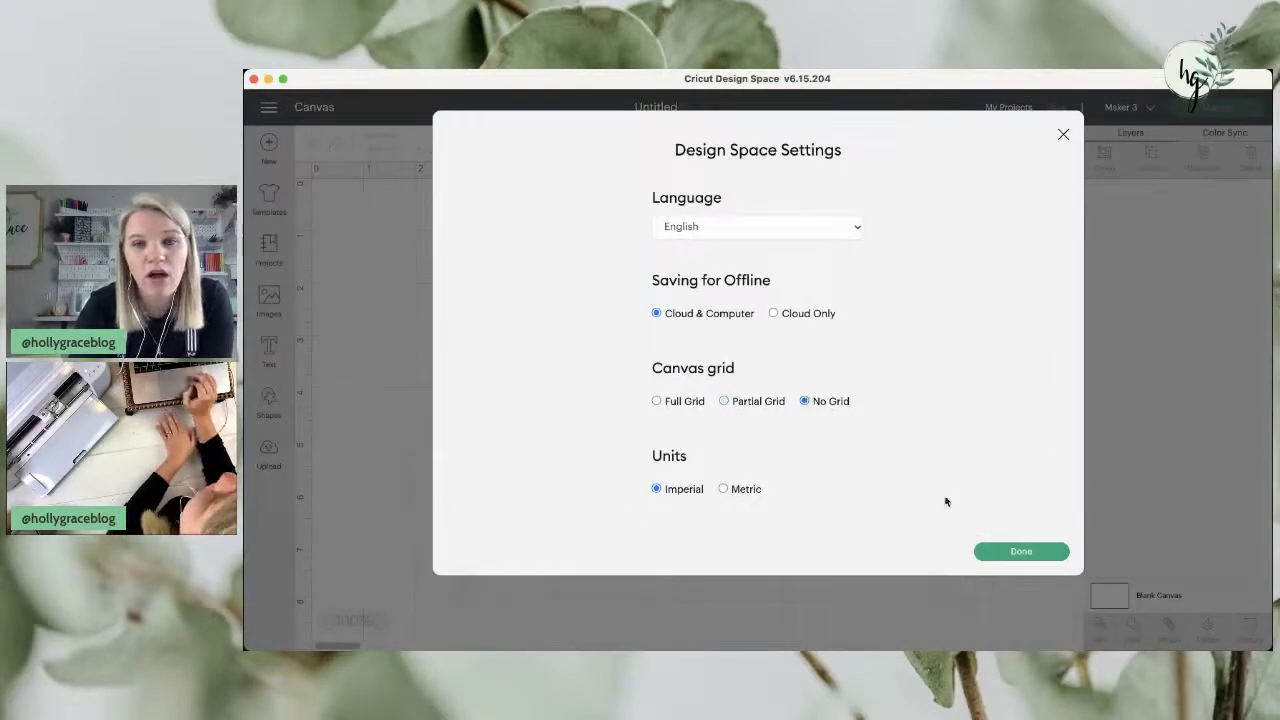
{"action": "left_click", "coordinate": [1020, 551]}
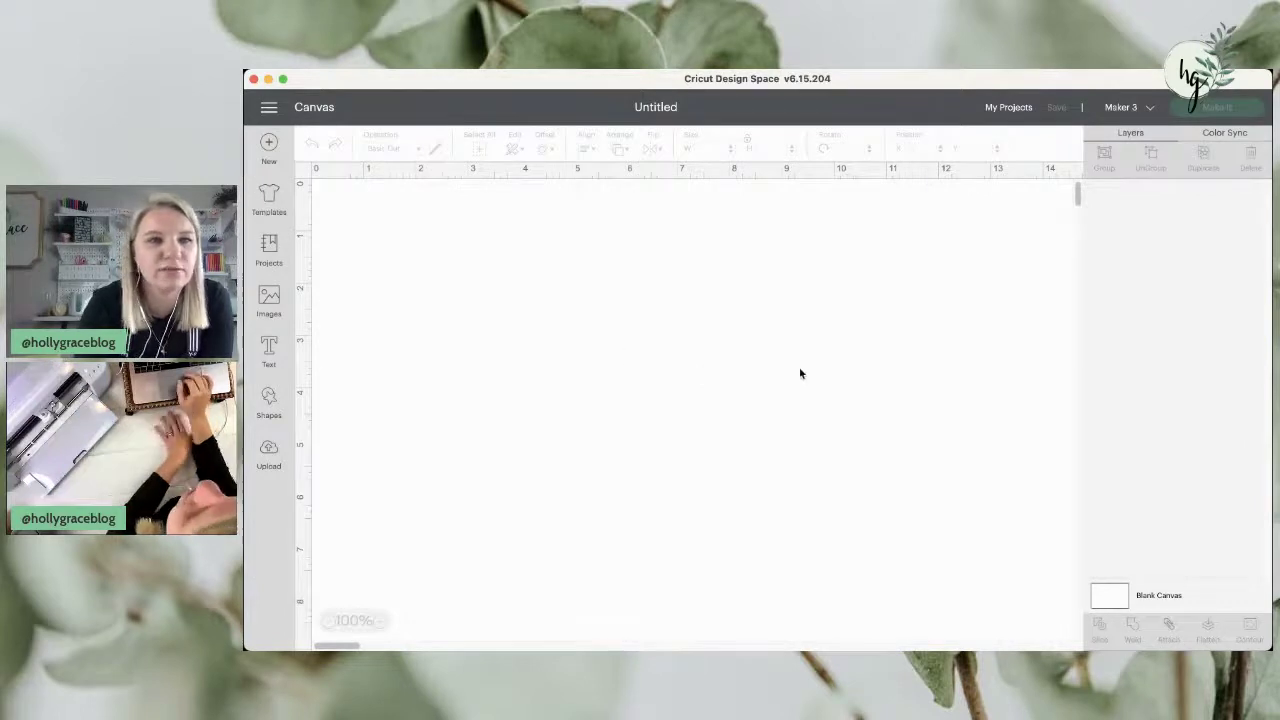
- Set the canvas grid to Full Grid in the settings
{"action": "left_click", "coordinate": [268, 110]}
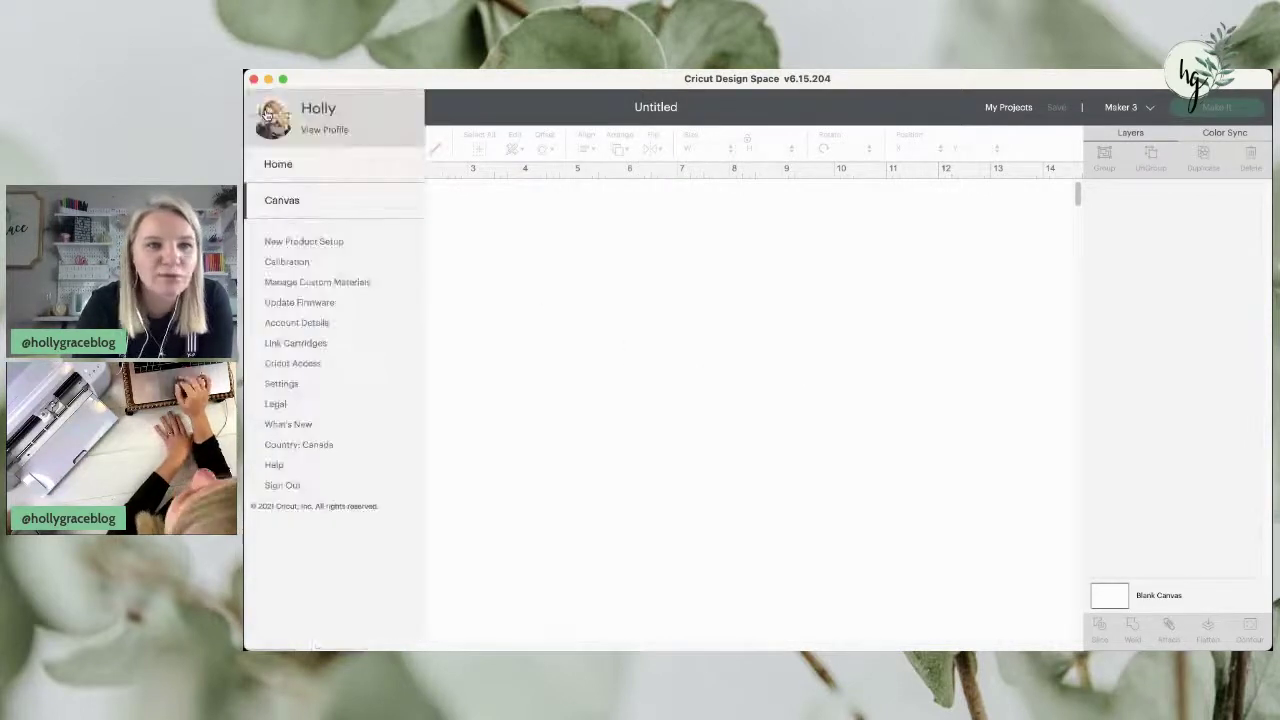
{"action": "left_click", "coordinate": [282, 384]}
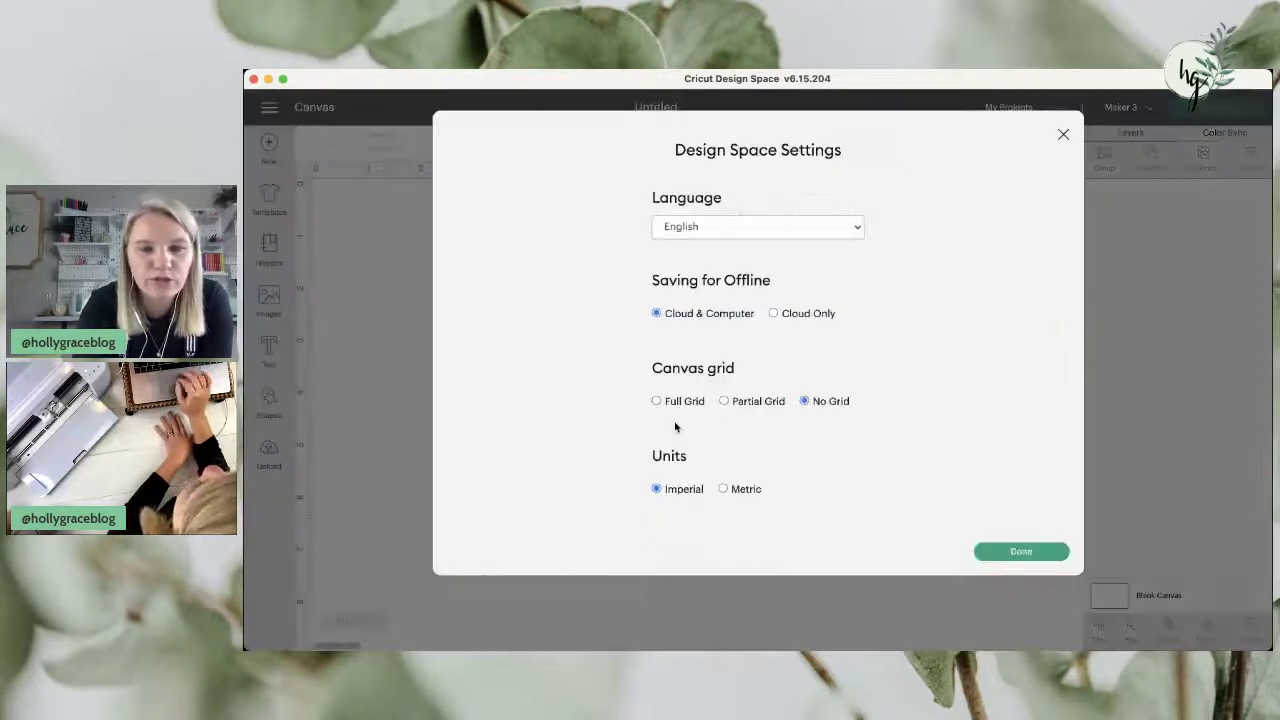
{"action": "left_click", "coordinate": [673, 404]}
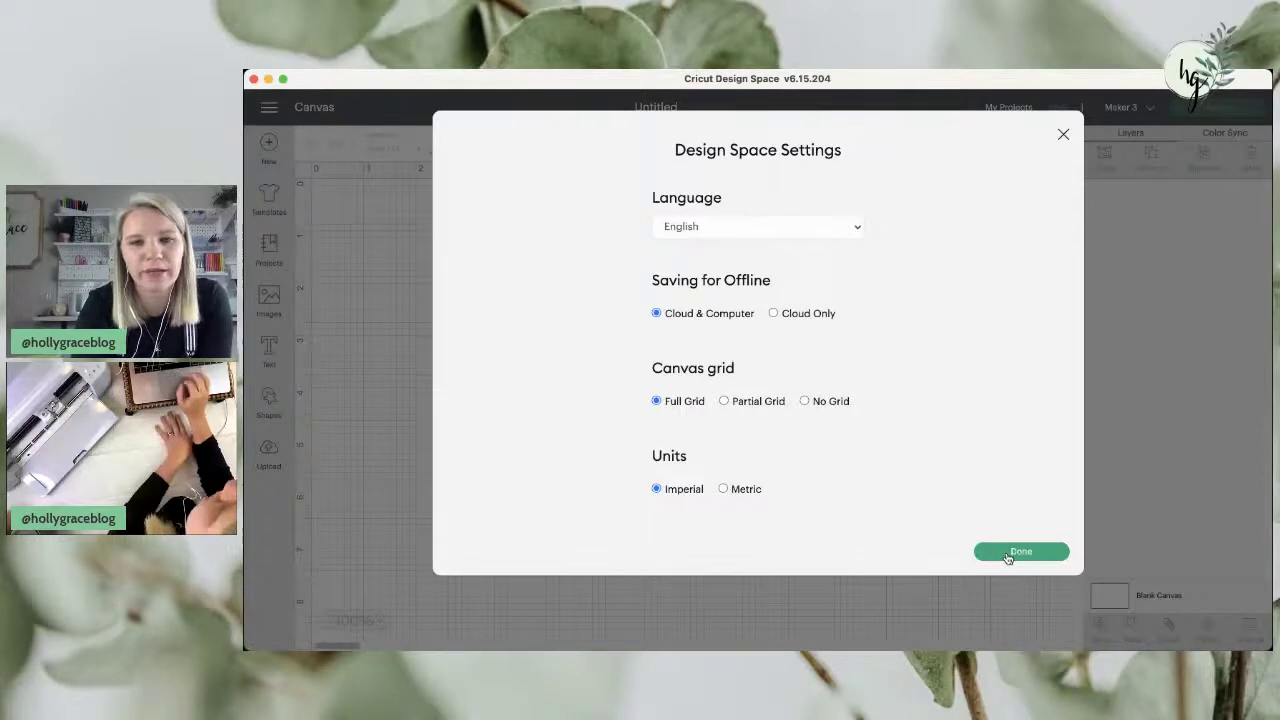
{"action": "left_click", "coordinate": [1008, 553]}
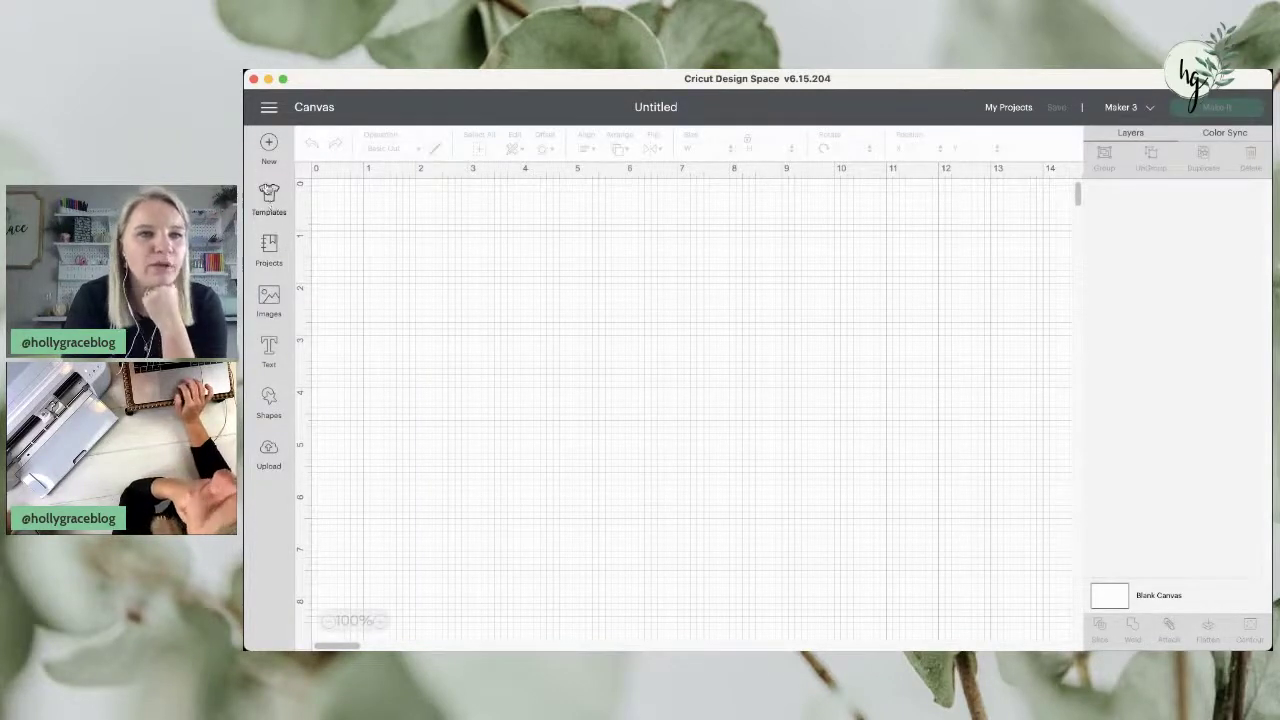
- Browse the template library and place the Classic t-shirts template on the canvas
{"action": "left_click", "coordinate": [267, 203]}
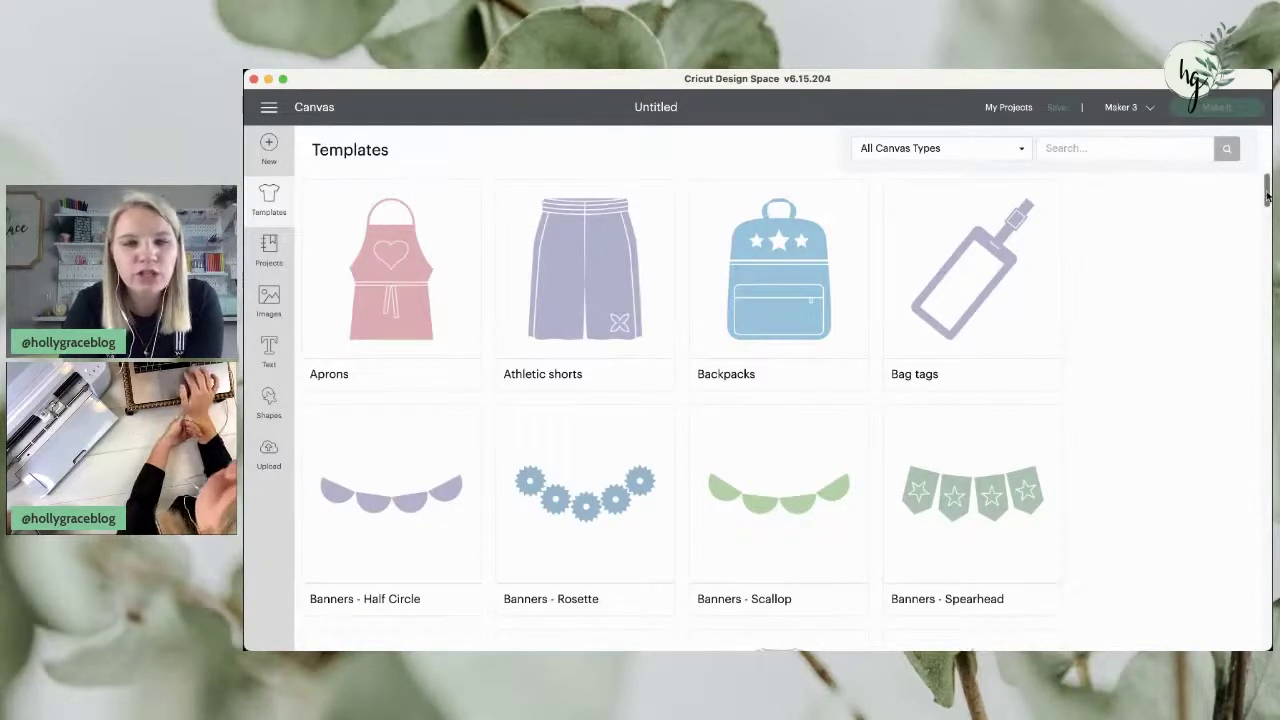
{"action": "left_click_drag", "start_coordinate": [1266, 192], "coordinate": [1267, 270]}
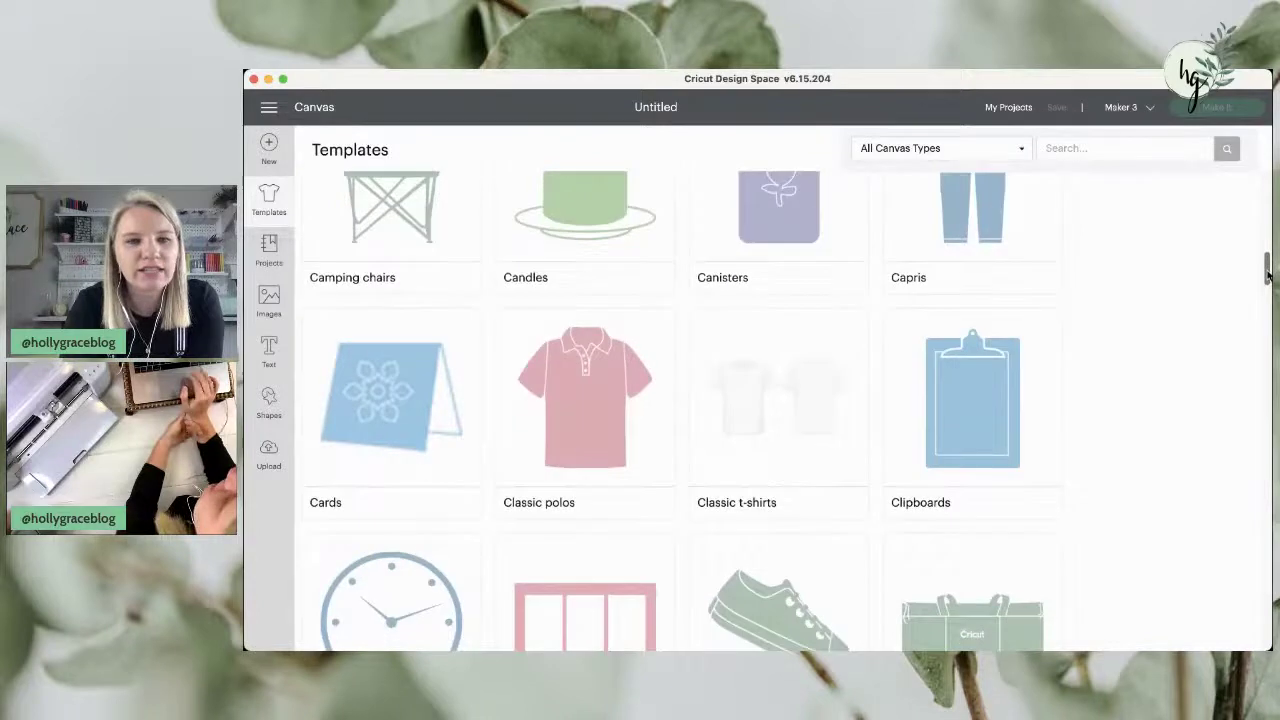
{"action": "left_click", "coordinate": [804, 422]}
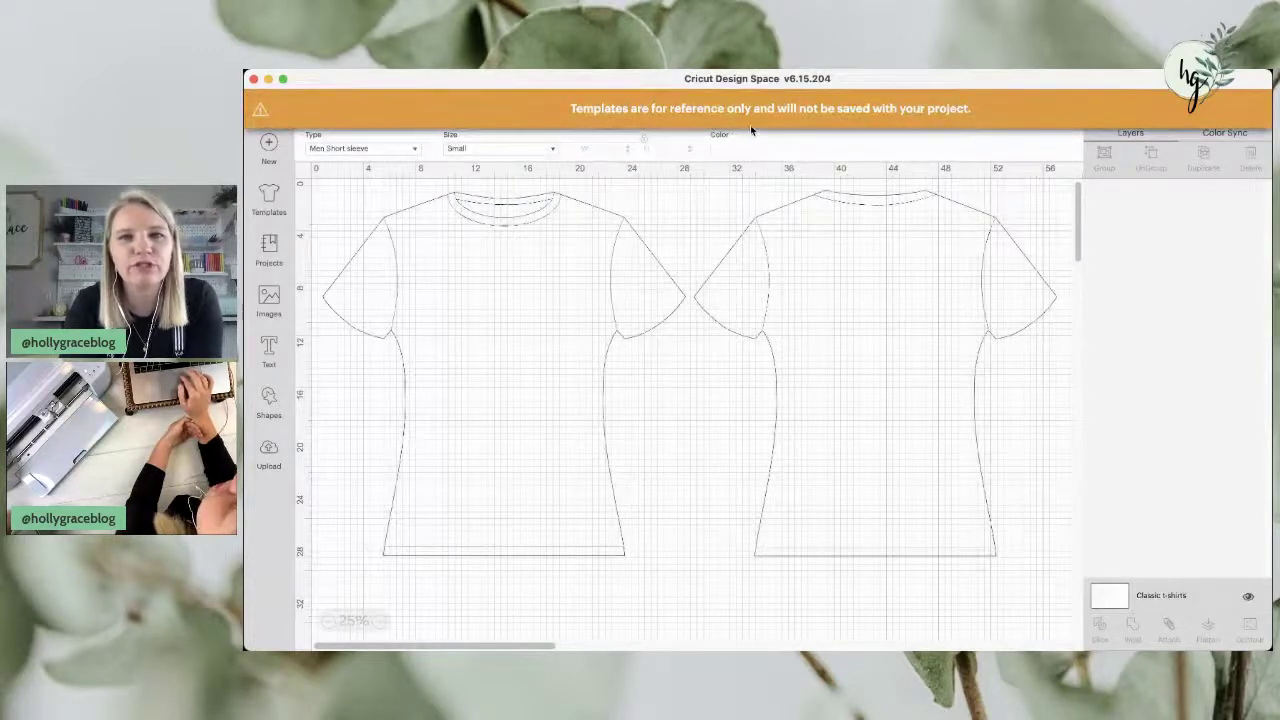
{"action": "left_click", "coordinate": [836, 183]}
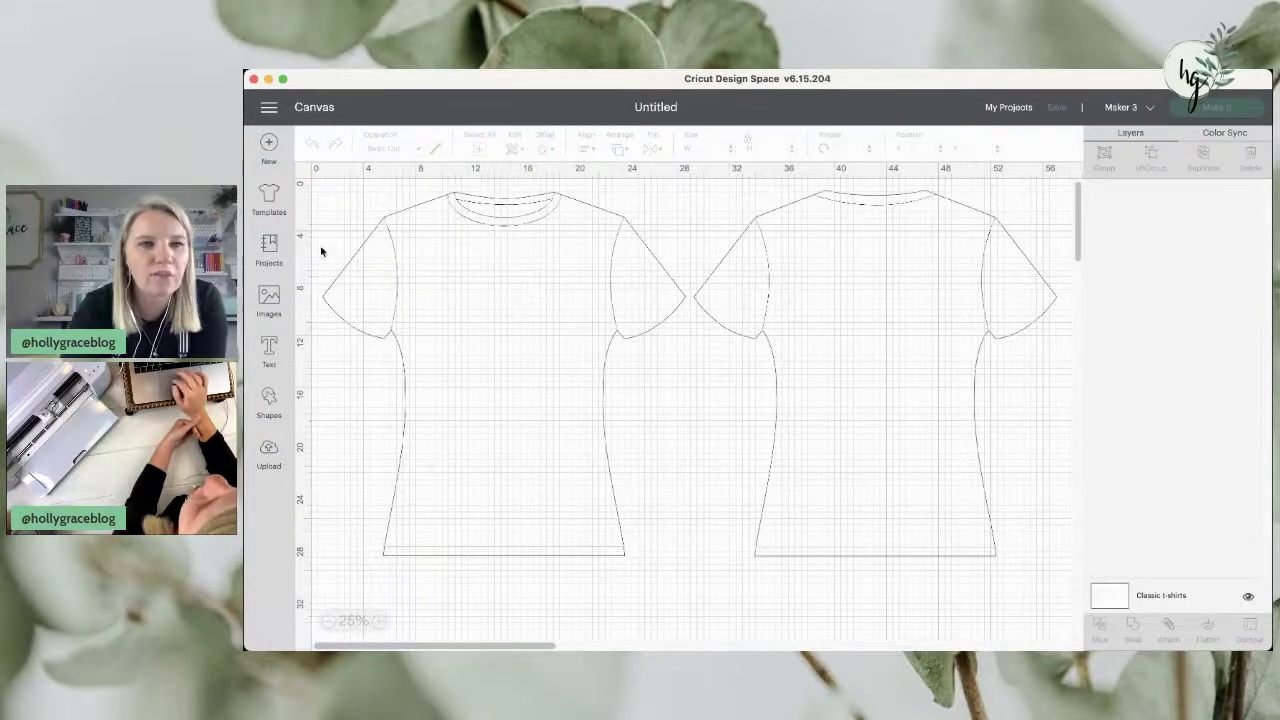
- Revisit the template library and start a new blank project without the T-shirt template
{"action": "left_click", "coordinate": [268, 200]}
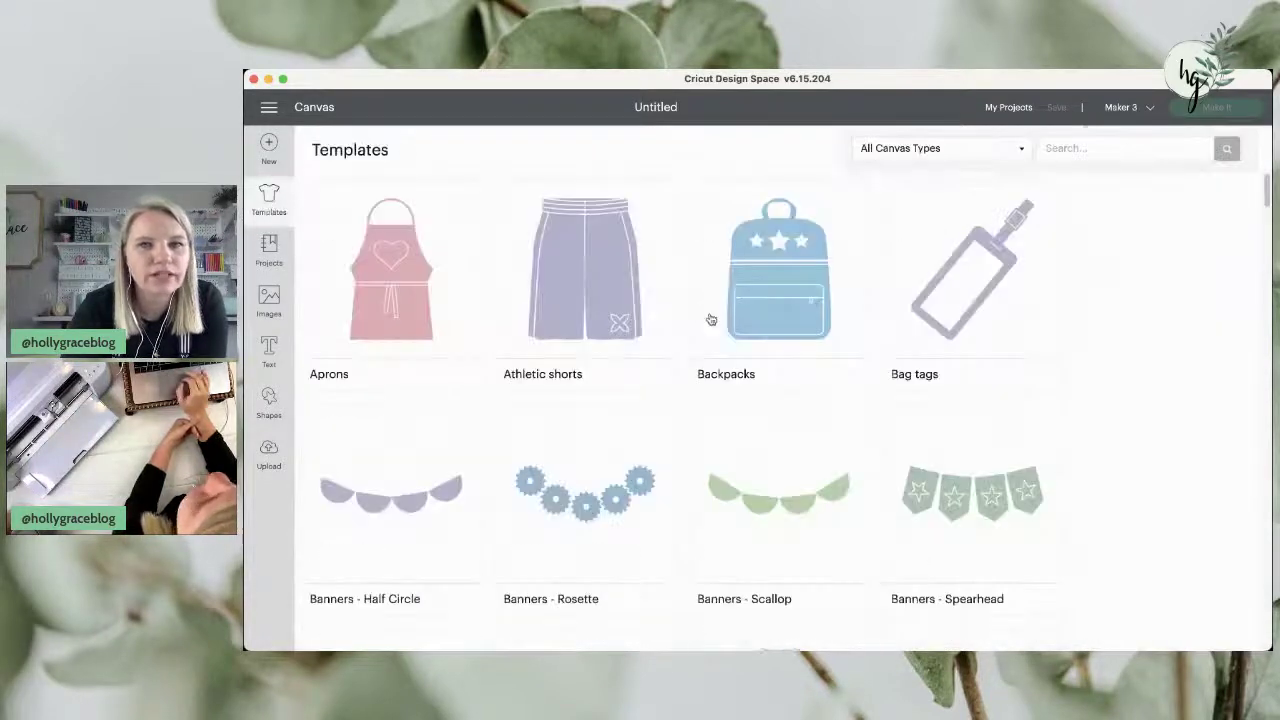
{"action": "left_click", "coordinate": [275, 162]}
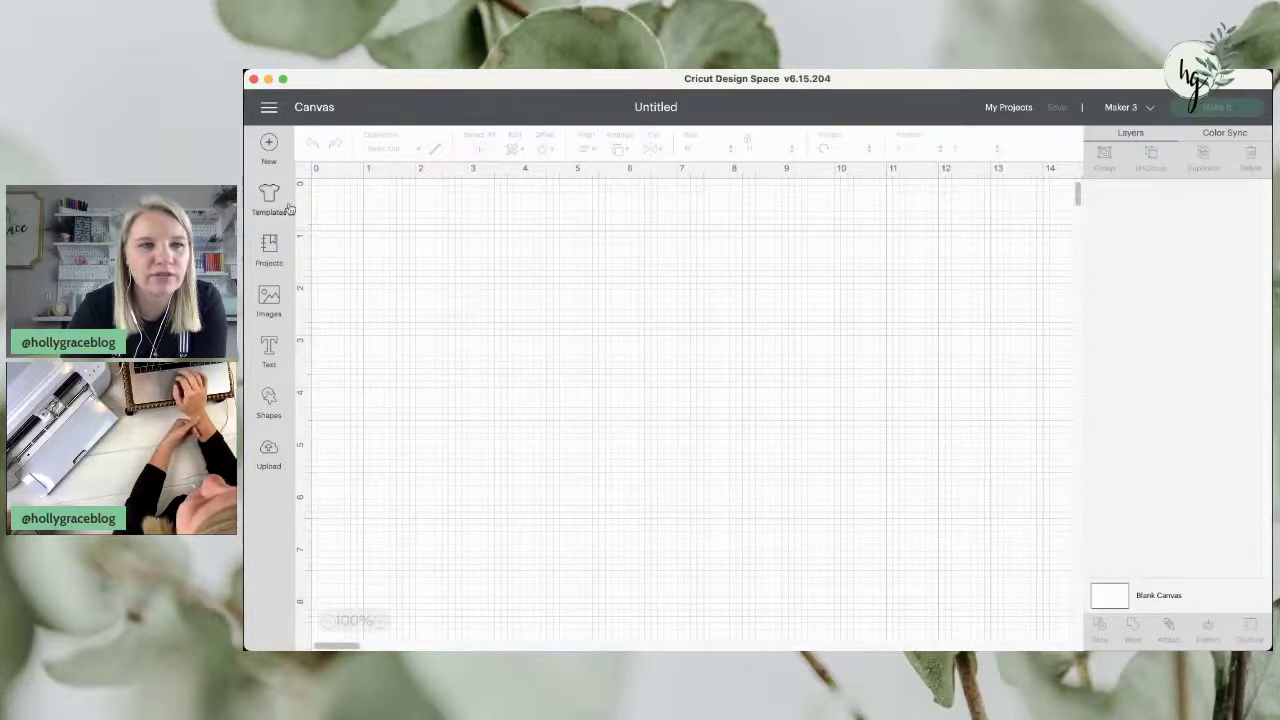
- Browse the projects library and filter it to the My Projects category
{"action": "left_click", "coordinate": [269, 252]}
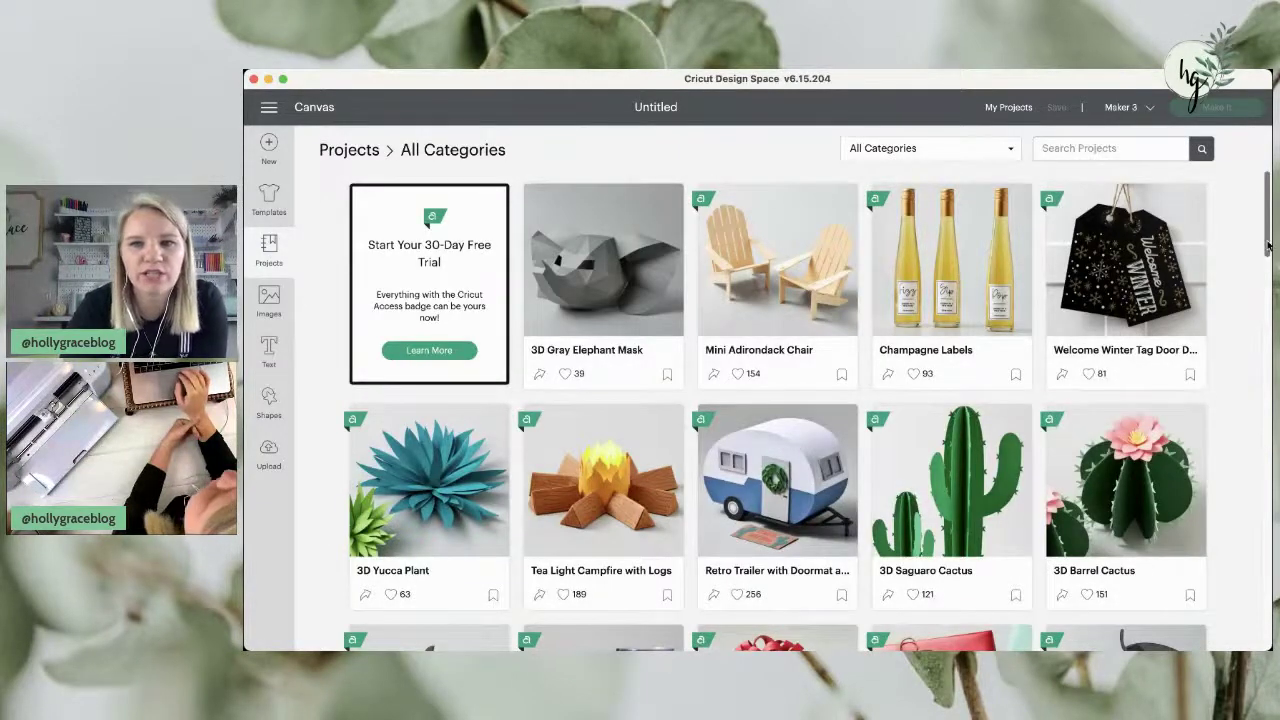
{"action": "left_click_drag", "start_coordinate": [1268, 242], "coordinate": [1266, 178]}
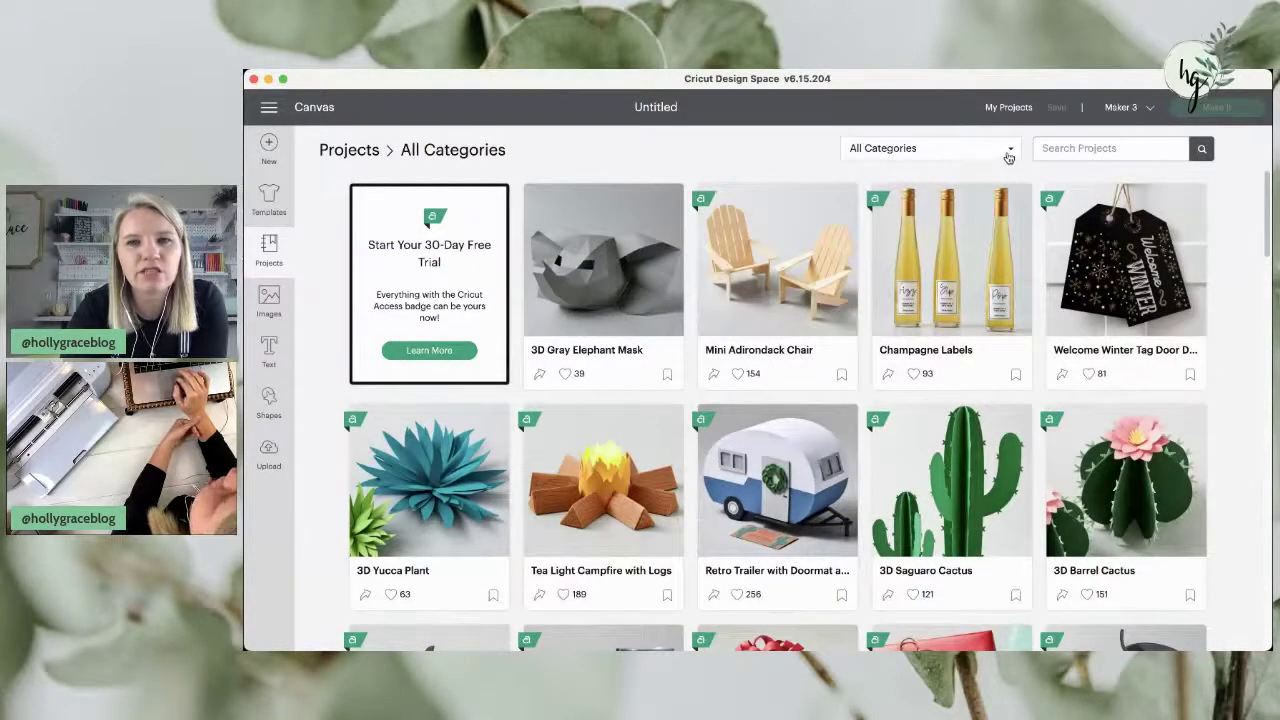
{"action": "left_click", "coordinate": [1009, 153]}
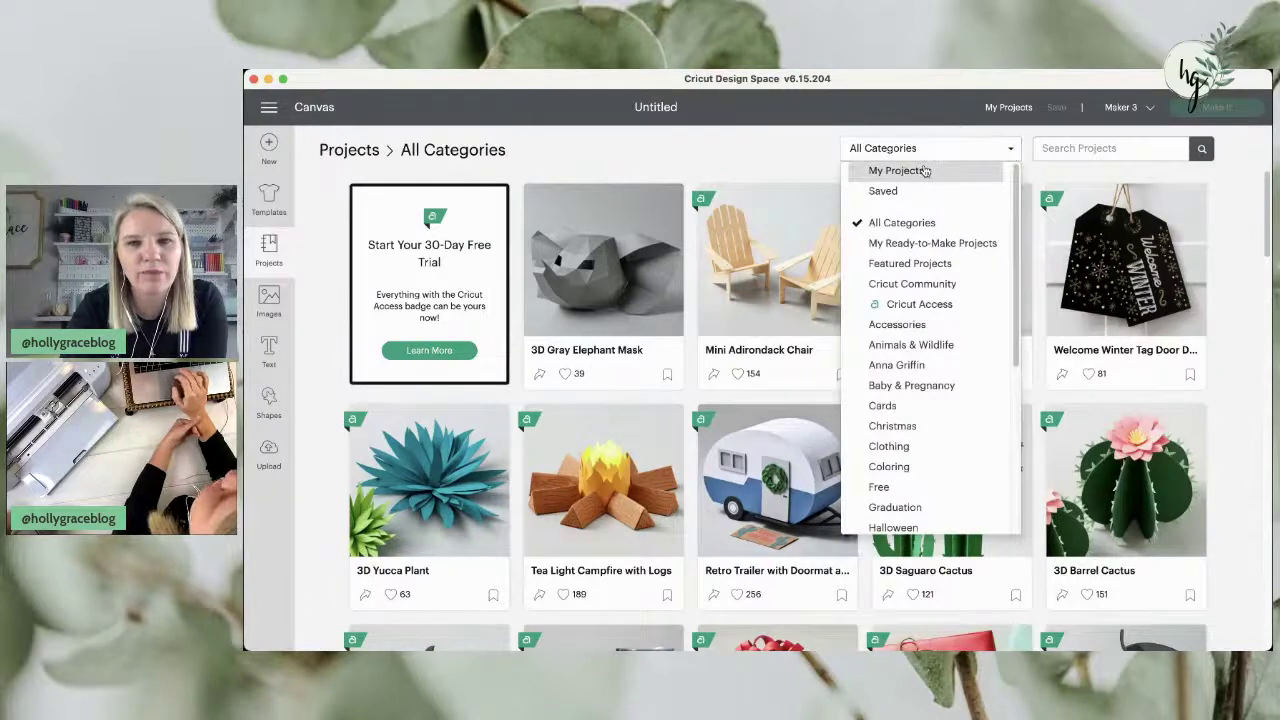
{"action": "left_click", "coordinate": [925, 171]}
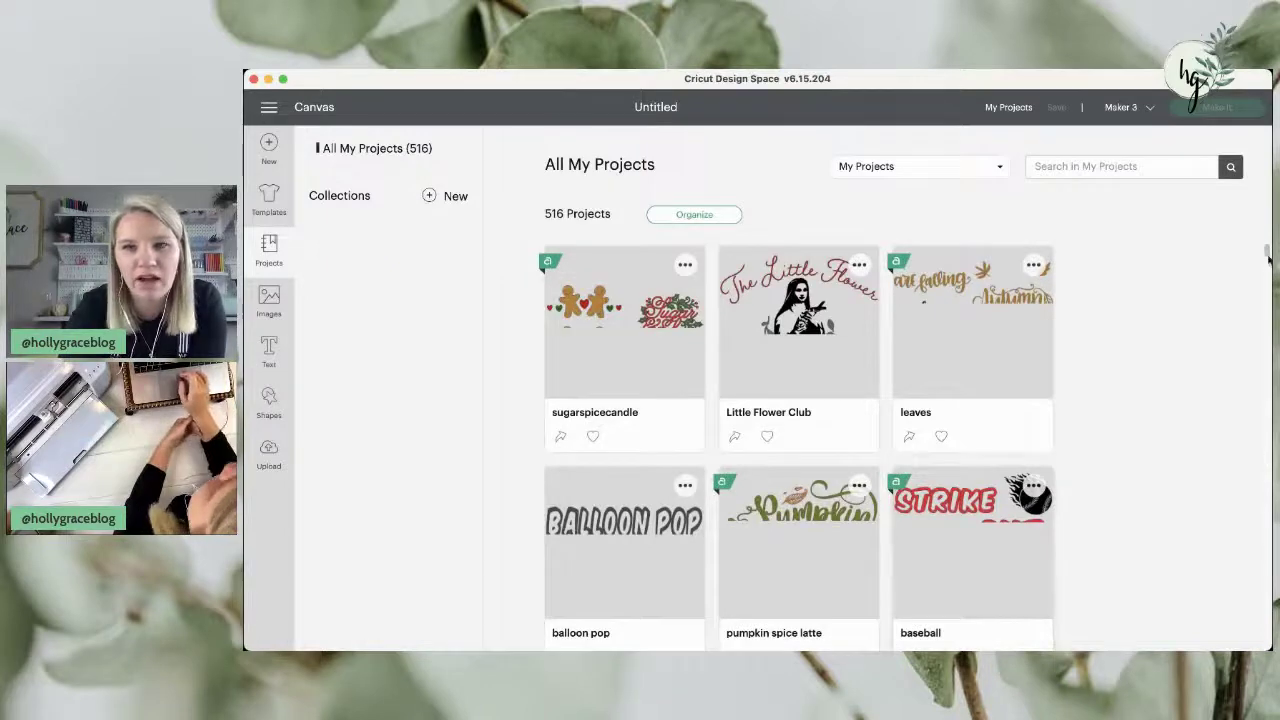
- Browse the image library, select the "I Came I Saw I Left Early" image and open its image set
{"action": "left_click_drag", "start_coordinate": [1266, 258], "coordinate": [1254, 228]}
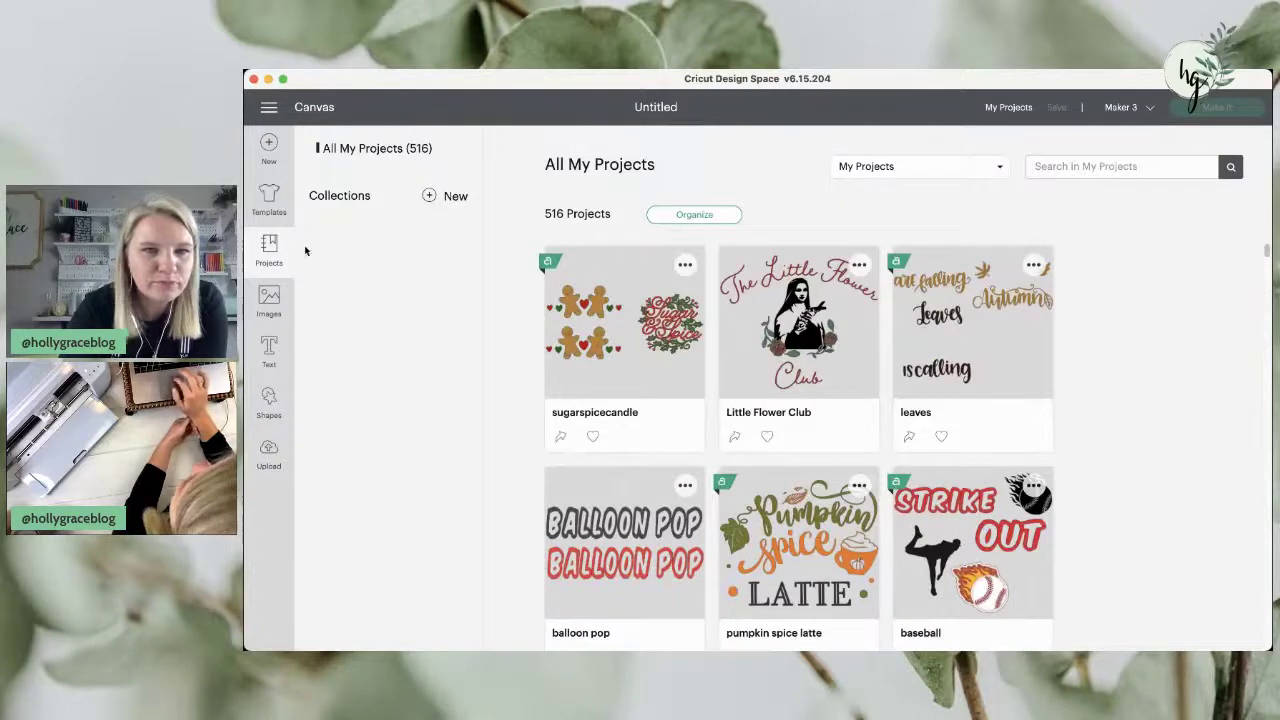
{"action": "left_click", "coordinate": [276, 308]}
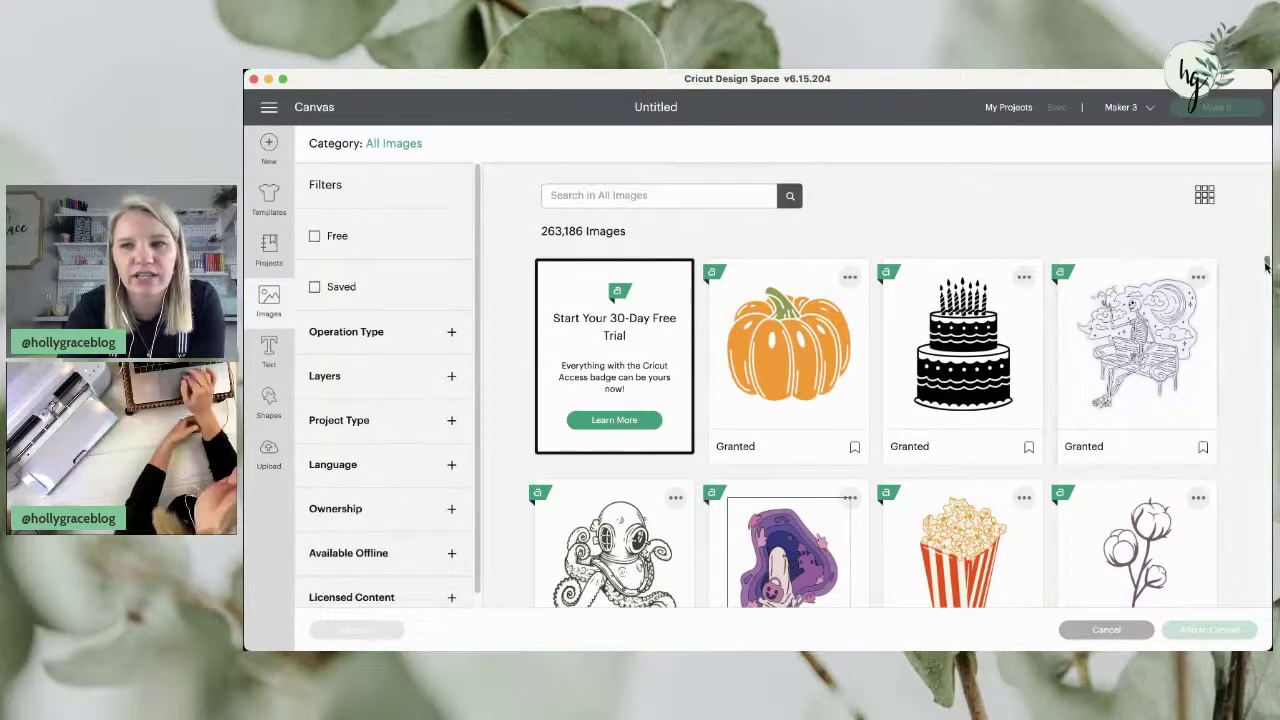
{"action": "left_click_drag", "start_coordinate": [1266, 264], "coordinate": [1266, 289]}
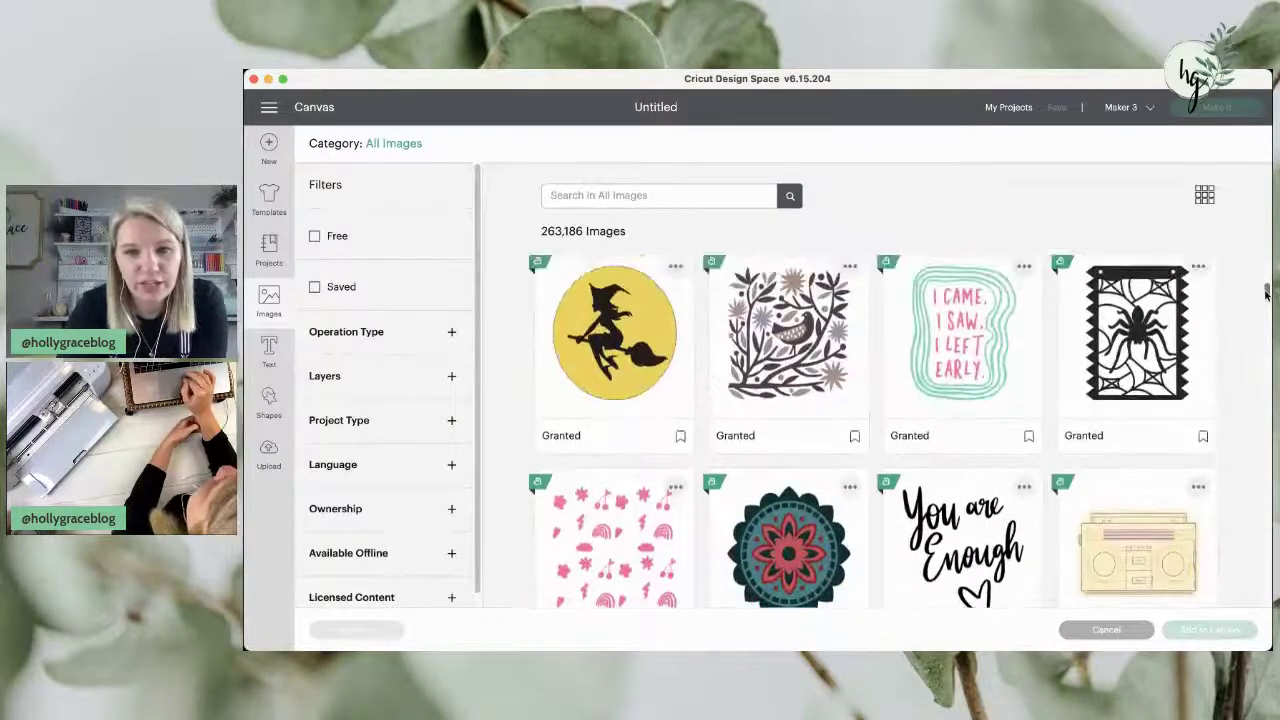
{"action": "left_click", "coordinate": [990, 370]}
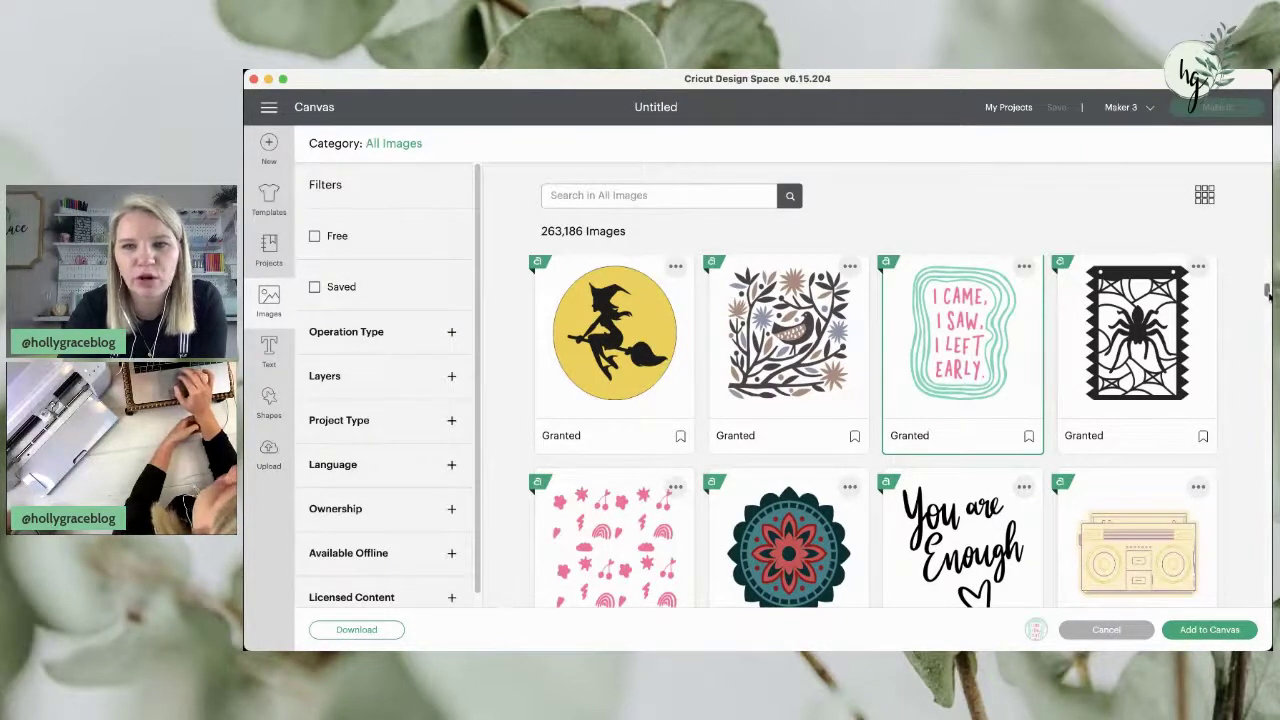
{"action": "scroll", "coordinate": [1266, 290], "scroll_direction": "up", "scroll_amount": 1}
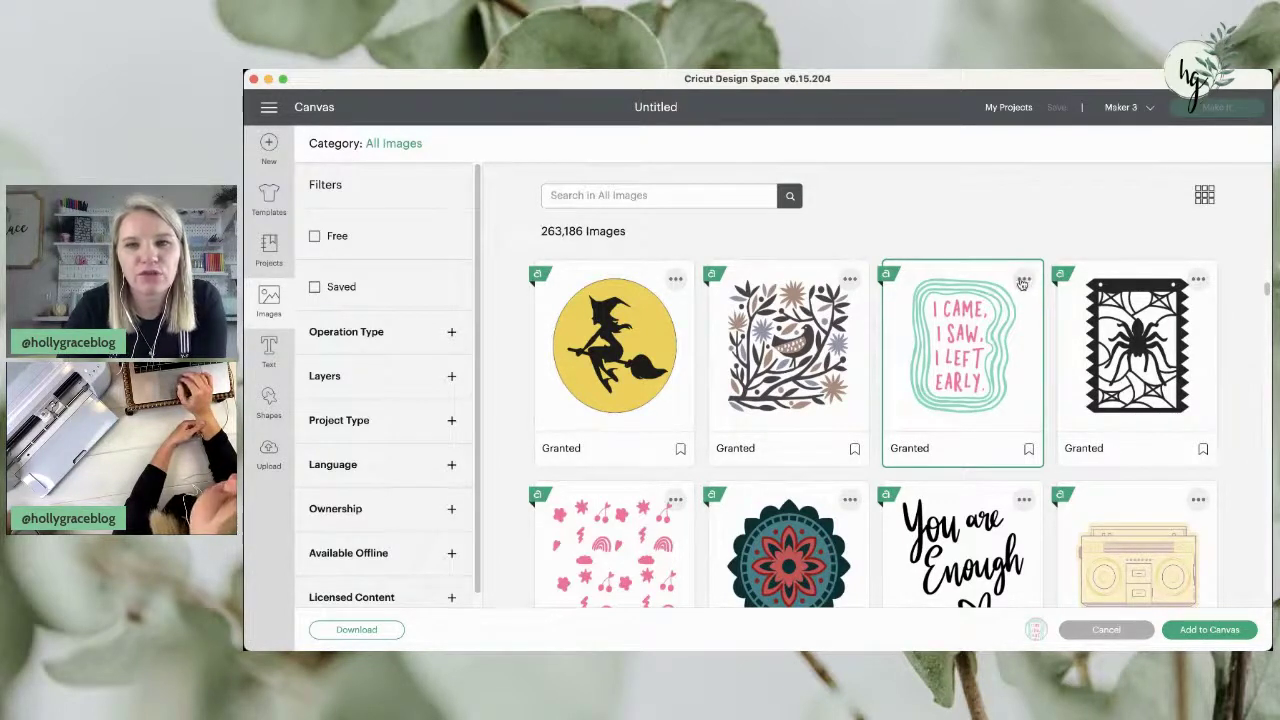
{"action": "left_click", "coordinate": [1025, 282]}
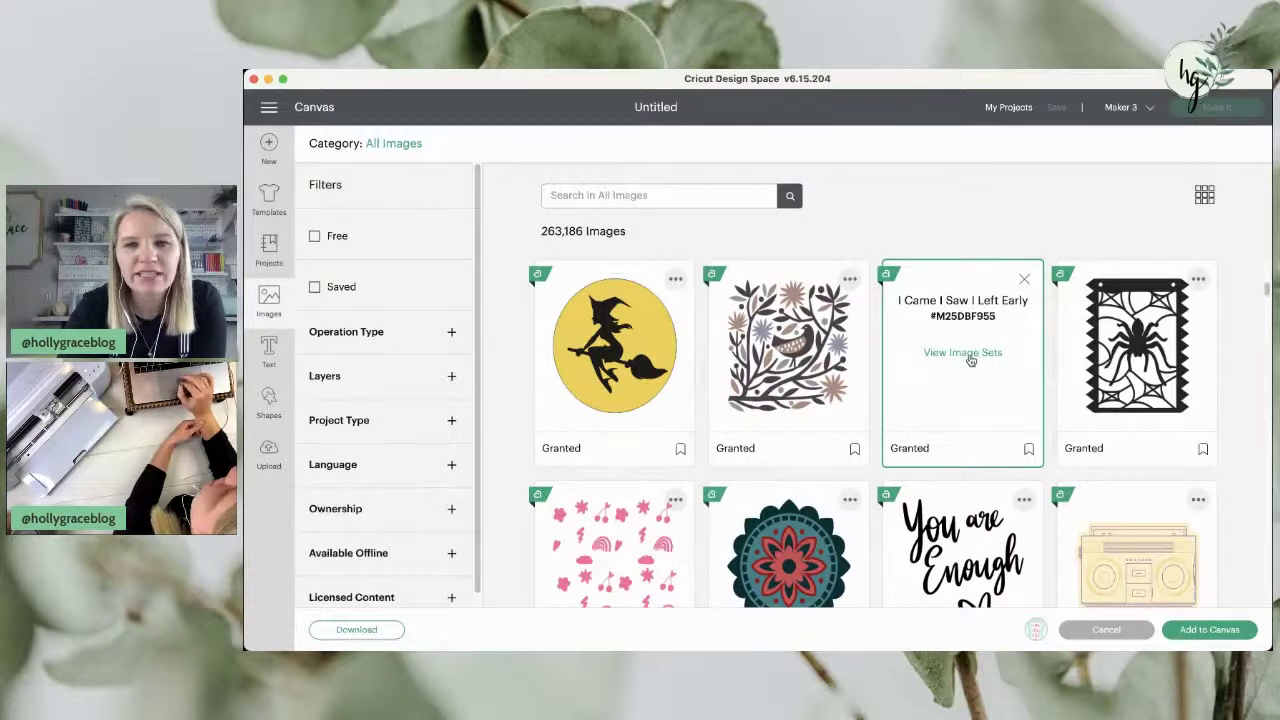
{"action": "left_click", "coordinate": [962, 353]}
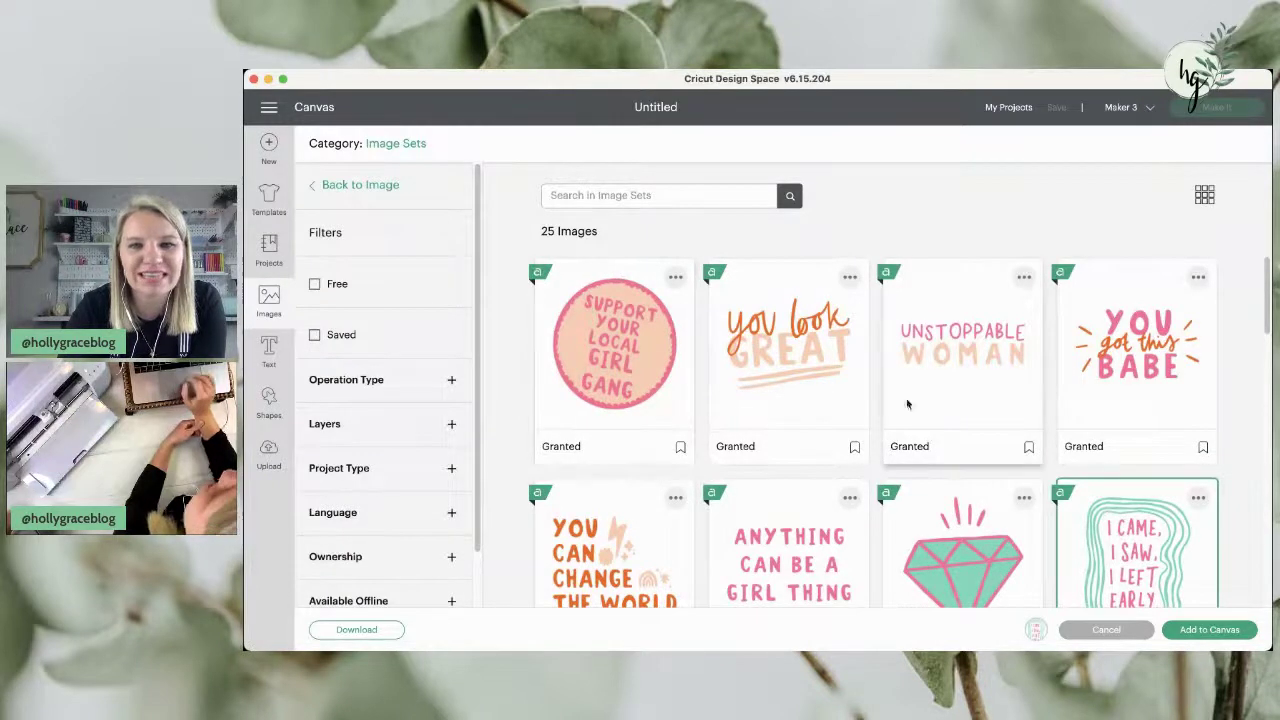
- Add the You Look Great, Unstoppable Woman, You Got This Babe and You Can Change the World images to the canvas with the selected image
{"action": "mouse_move", "coordinate": [1268, 312]}
{"action": "left_mouse_down"}
{"action": "mouse_move", "coordinate": [1270, 419]}
{"action": "mouse_move", "coordinate": [1267, 300]}
{"action": "left_mouse_up"}
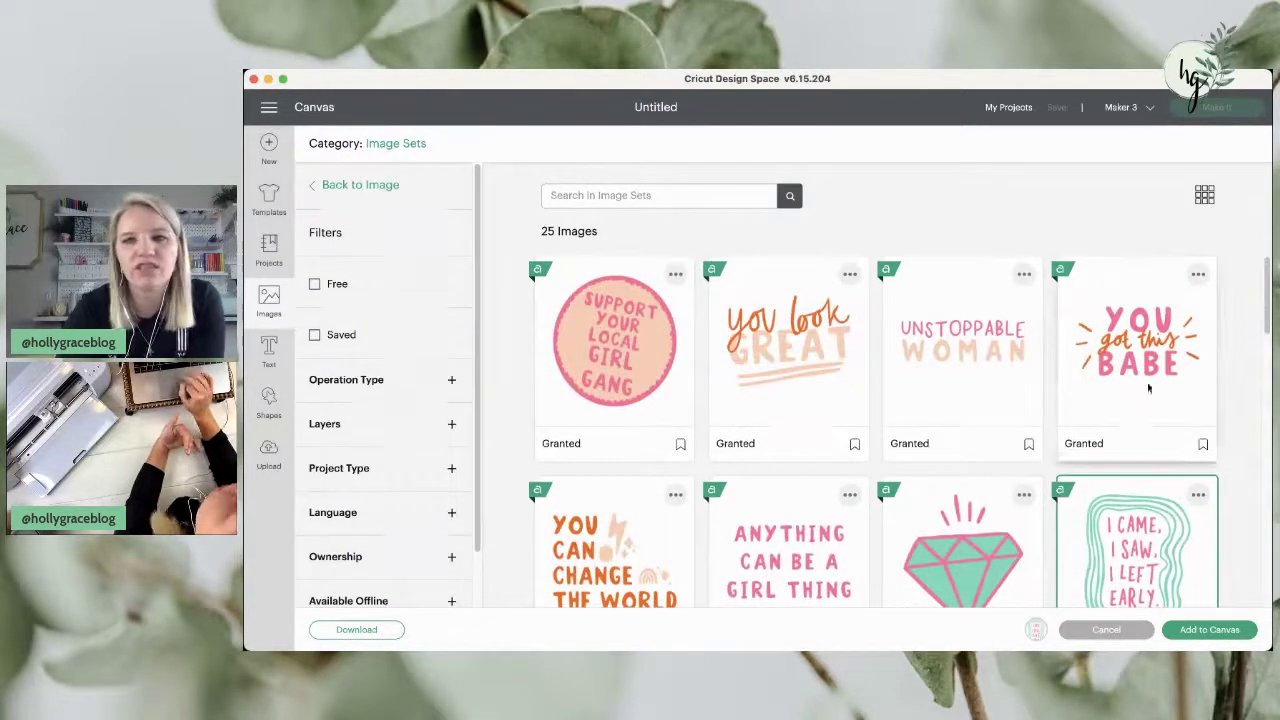
{"action": "left_click", "coordinate": [850, 385]}
{"action": "left_click", "coordinate": [980, 390]}
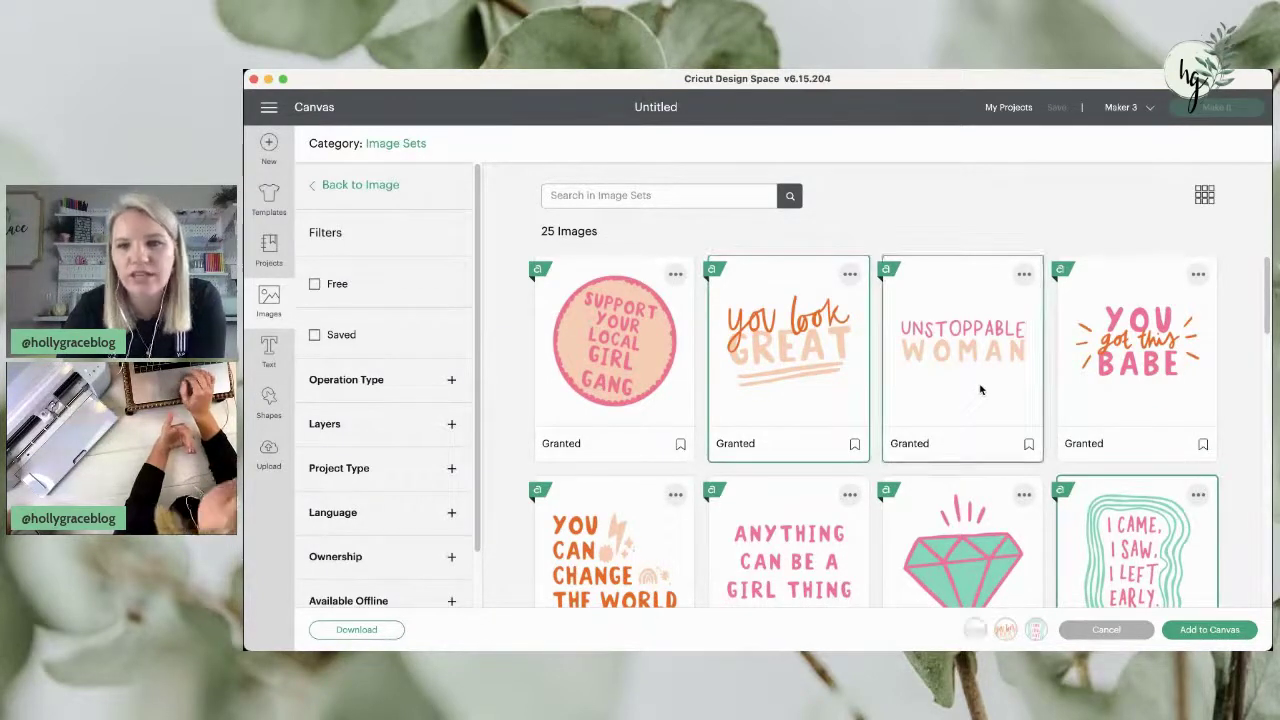
{"action": "left_click", "coordinate": [1060, 387]}
{"action": "left_click", "coordinate": [627, 528]}
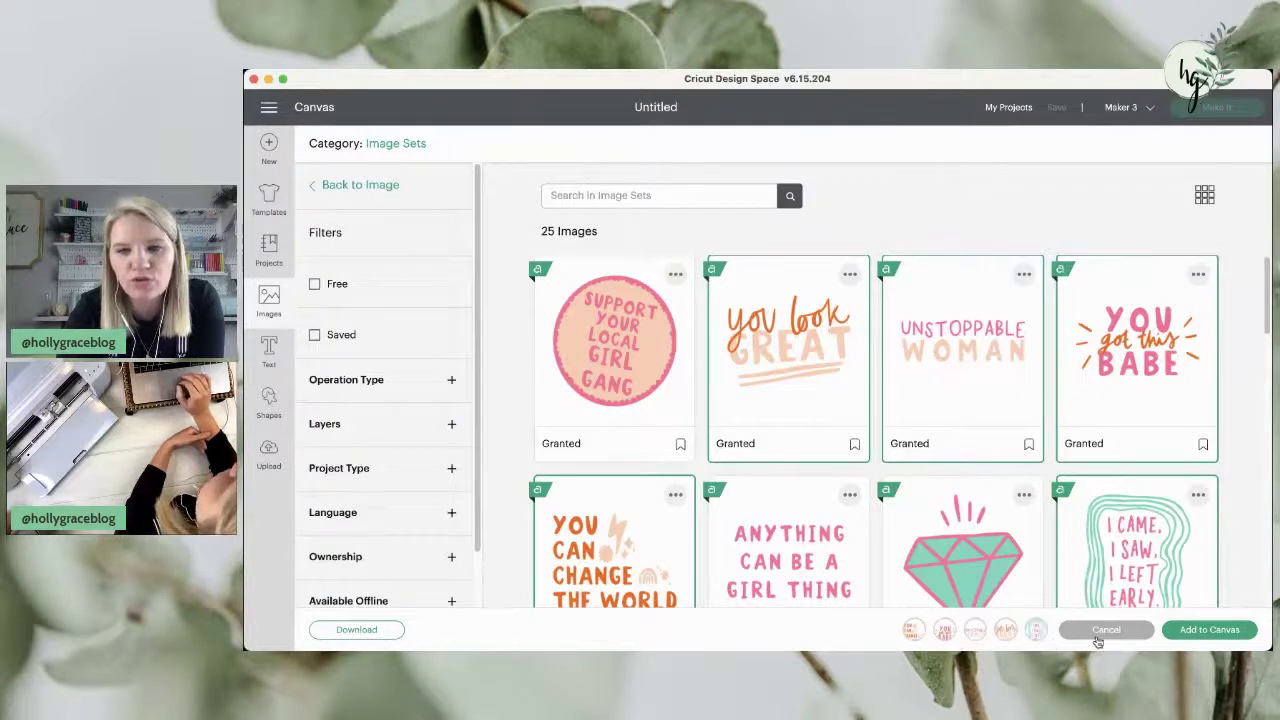
{"action": "left_click", "coordinate": [1182, 637]}
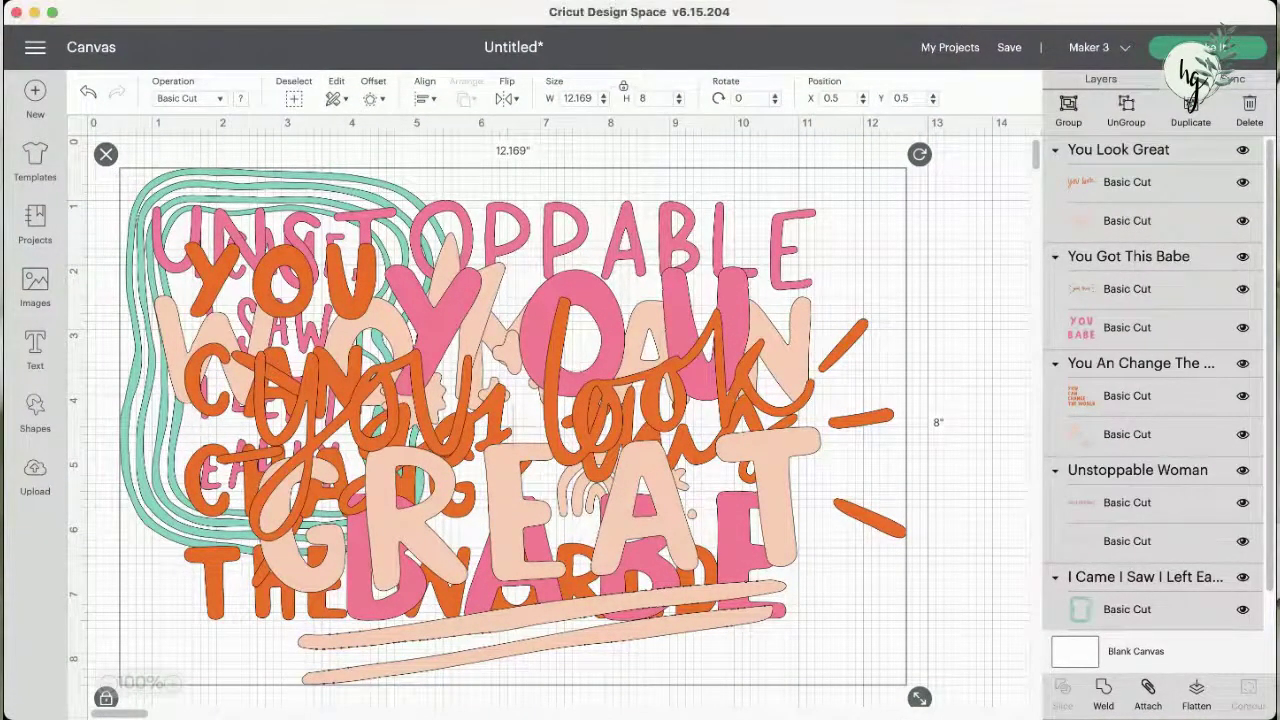
- Spread the overlapping images apart on the canvas at 50% zoom
{"action": "left_click", "coordinate": [975, 415]}
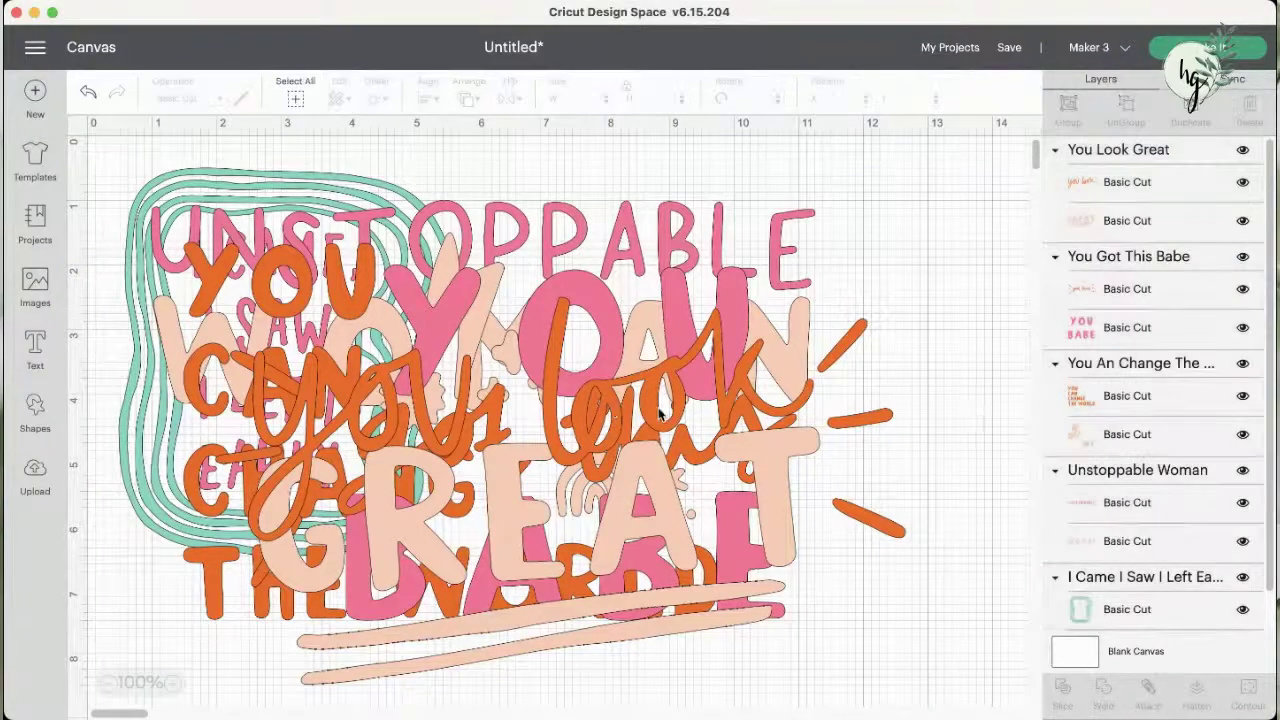
{"action": "left_click_drag", "start_coordinate": [668, 416], "coordinate": [873, 307]}
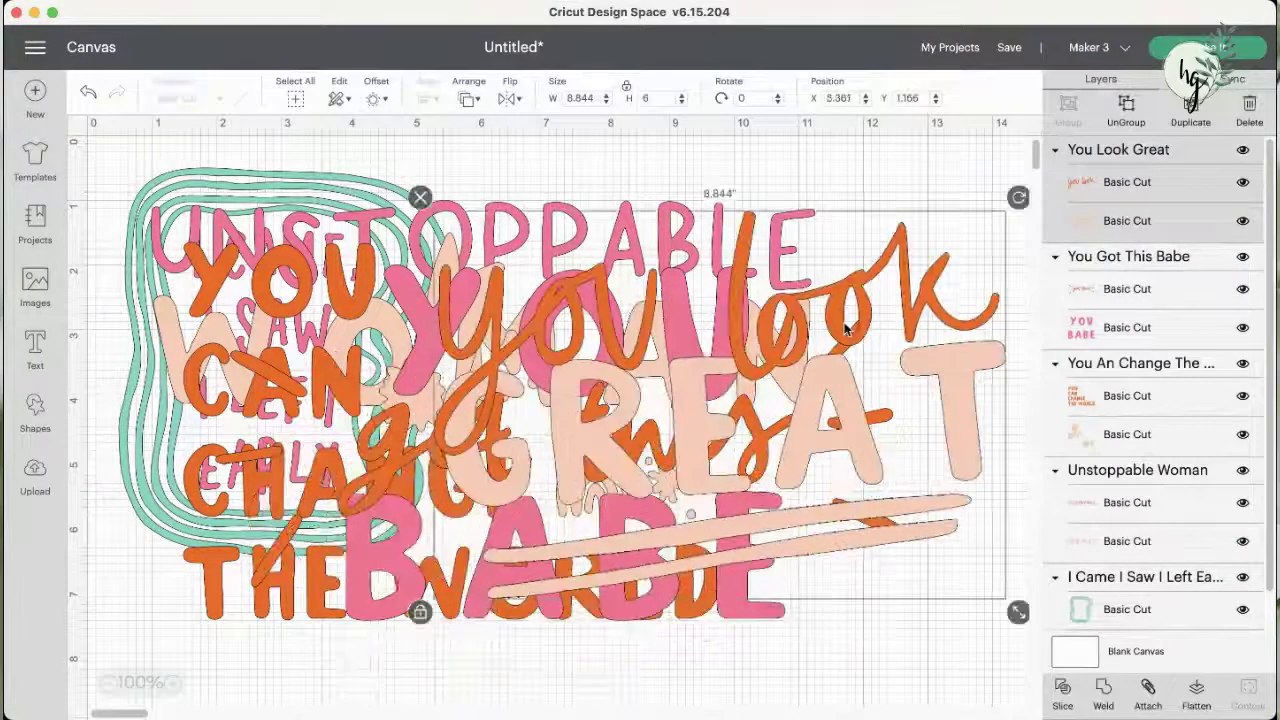
{"action": "left_click", "coordinate": [108, 683]}
{"action": "left_click", "coordinate": [108, 683]}
{"action": "left_click_drag", "start_coordinate": [410, 372], "coordinate": [553, 588]}
{"action": "left_click_drag", "start_coordinate": [332, 343], "coordinate": [487, 343]}
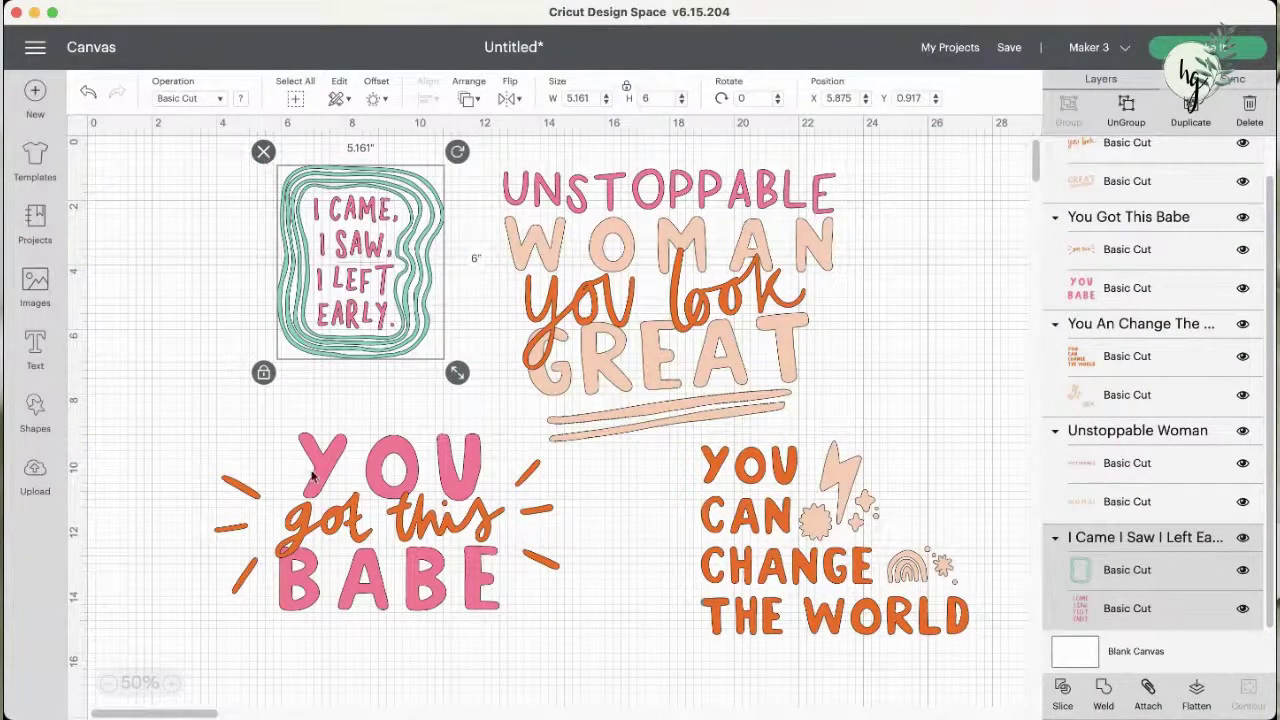
- Delete all five images from the canvas one after another
{"action": "left_click", "coordinate": [263, 151]}
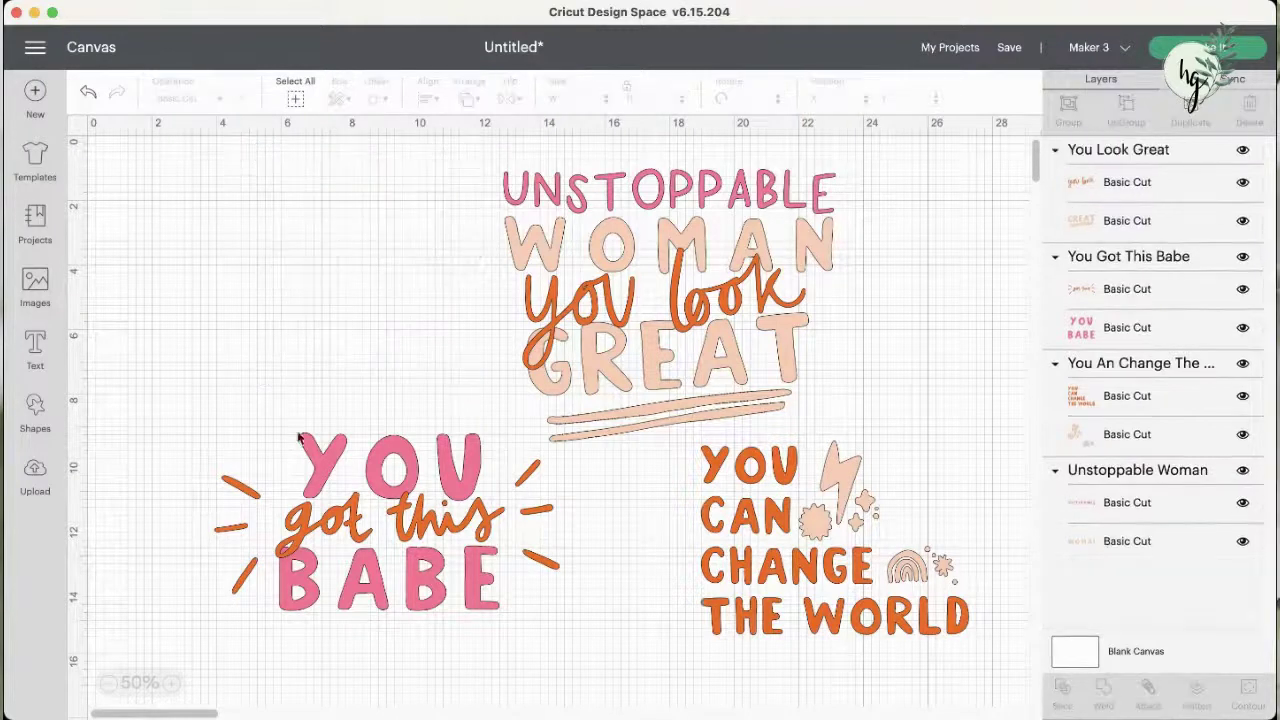
{"action": "left_click", "coordinate": [306, 474]}
{"action": "left_click", "coordinate": [200, 420]}
{"action": "left_click", "coordinate": [630, 280]}
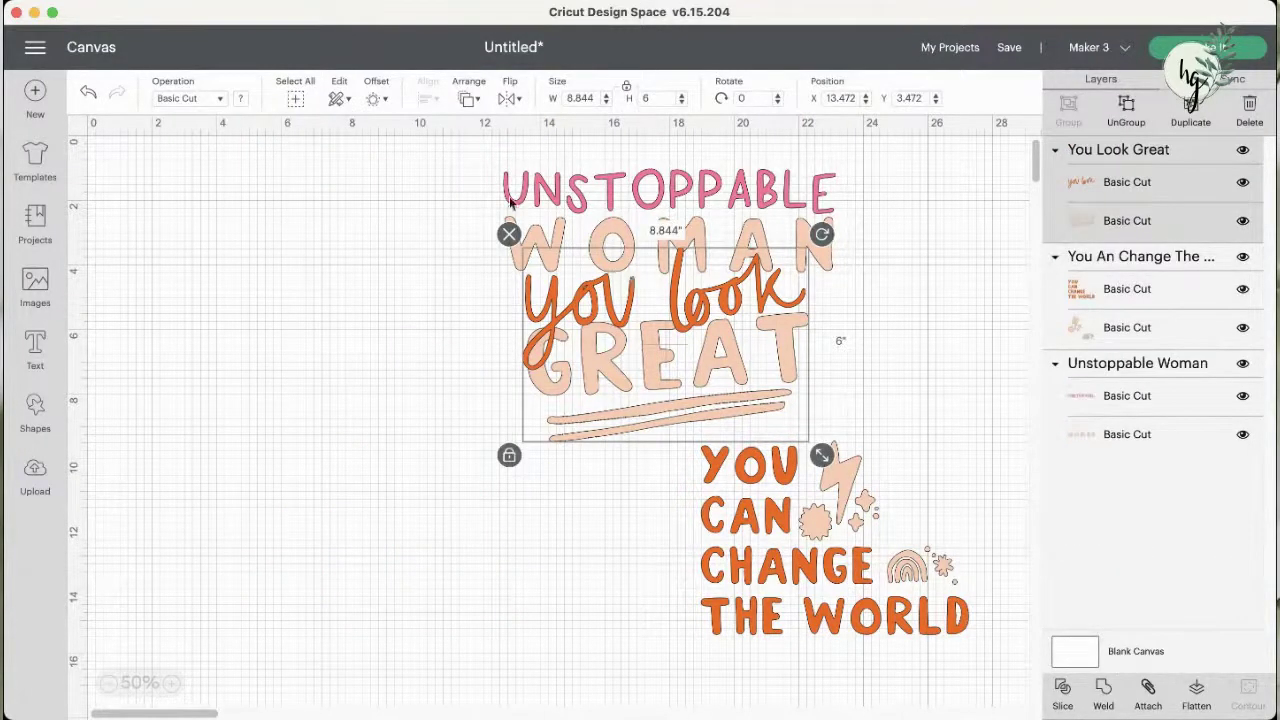
{"action": "left_click", "coordinate": [509, 234]}
{"action": "left_click", "coordinate": [514, 245]}
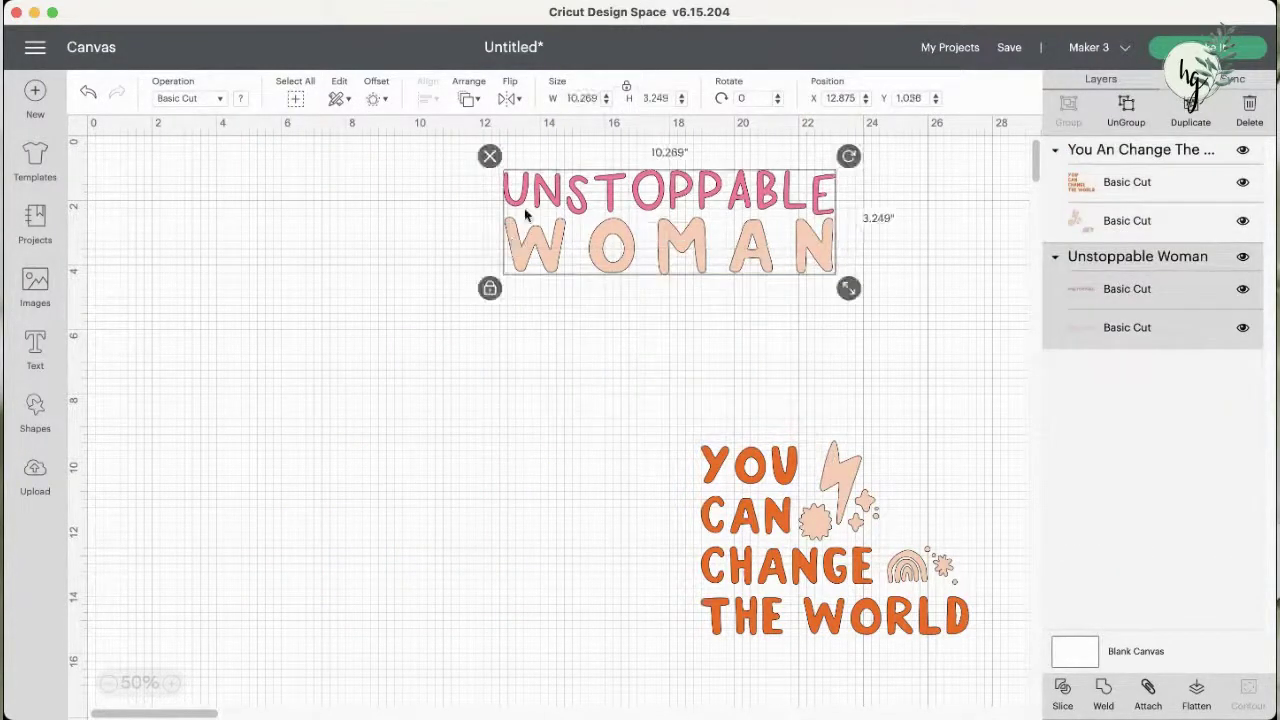
{"action": "left_click", "coordinate": [489, 155]}
{"action": "left_click", "coordinate": [778, 505]}
{"action": "left_click", "coordinate": [686, 425]}
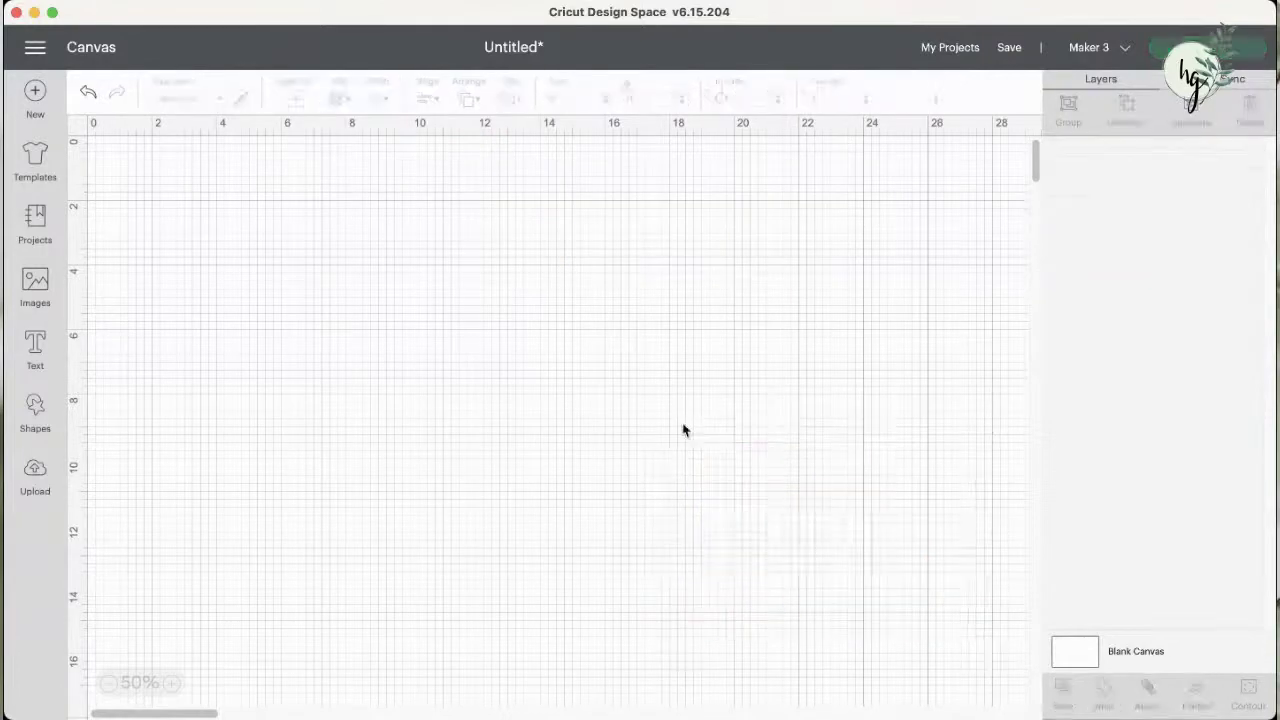
- Reopen the image library and examine the remaining designs in the image set
{"action": "left_click", "coordinate": [32, 296]}
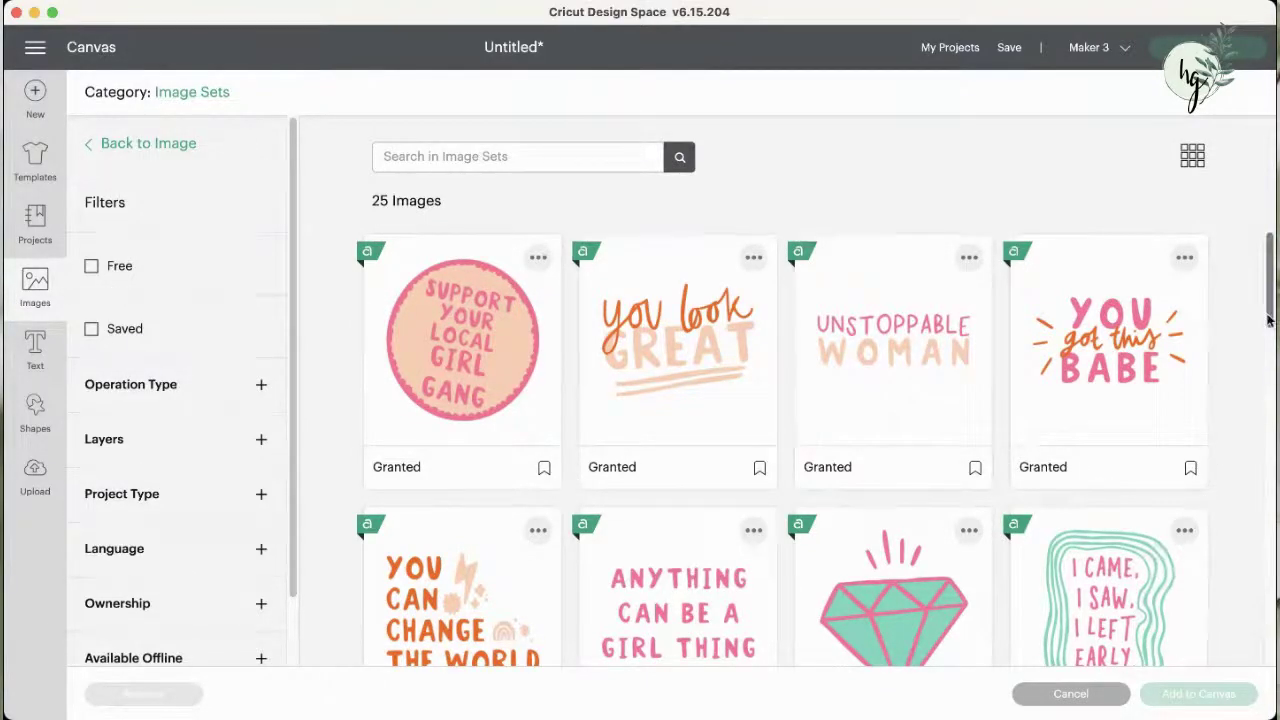
{"action": "left_click_drag", "start_coordinate": [1264, 318], "coordinate": [1262, 407]}
{"action": "scroll", "coordinate": [1258, 407], "scroll_direction": "down", "scroll_amount": 7}
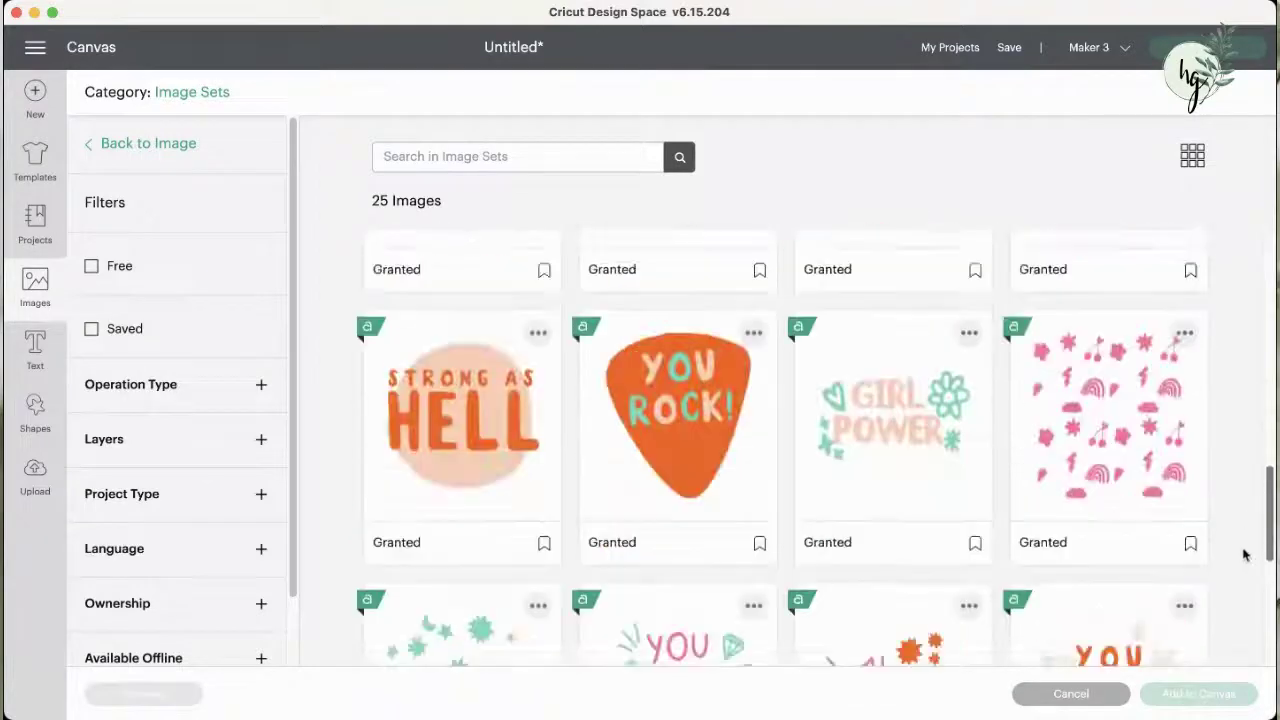
{"action": "left_click", "coordinate": [868, 440]}
{"action": "left_click", "coordinate": [868, 440]}
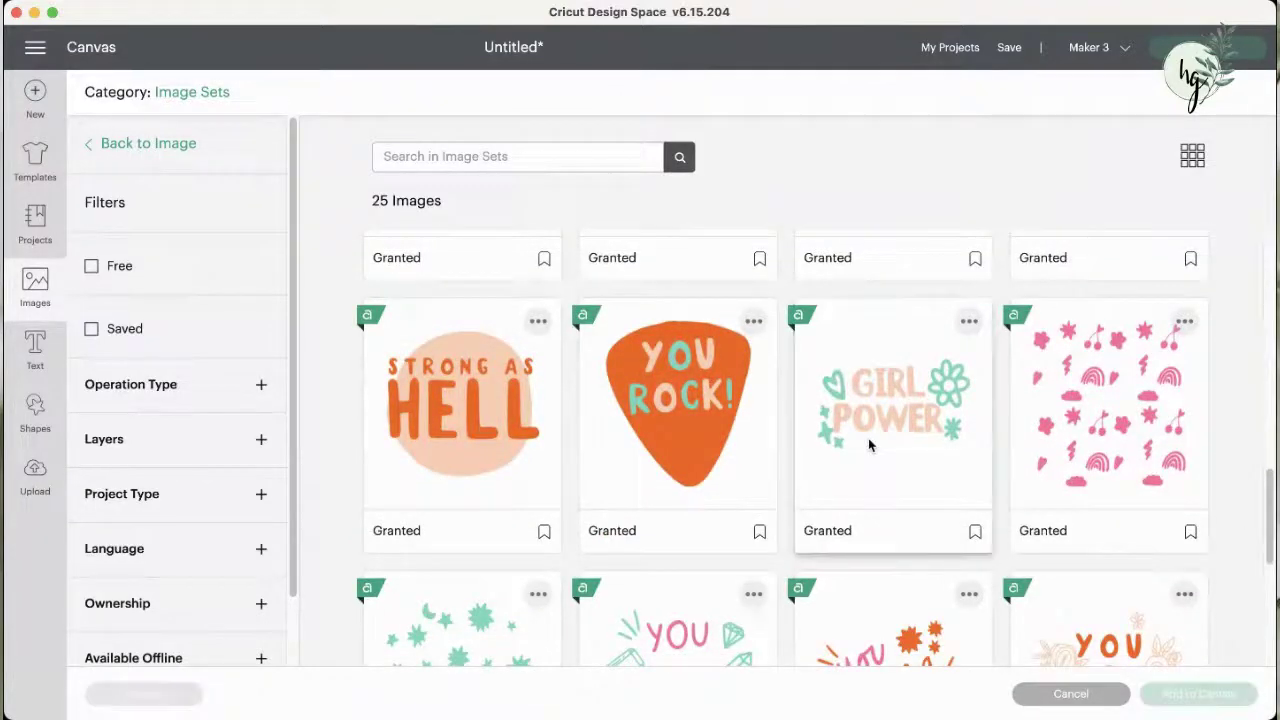
{"action": "left_click_drag", "start_coordinate": [1270, 505], "coordinate": [1268, 275]}
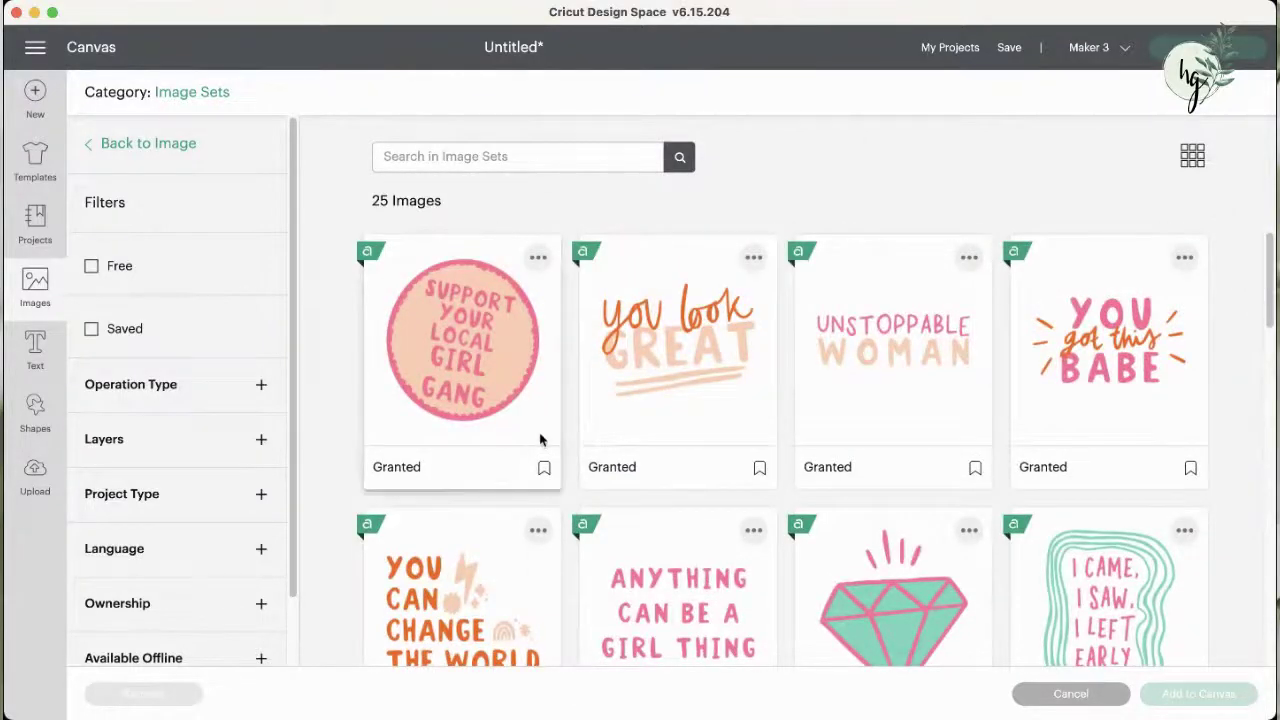
- Return to the All Images category and search it for "pumpkins"
{"action": "left_click", "coordinate": [148, 143]}
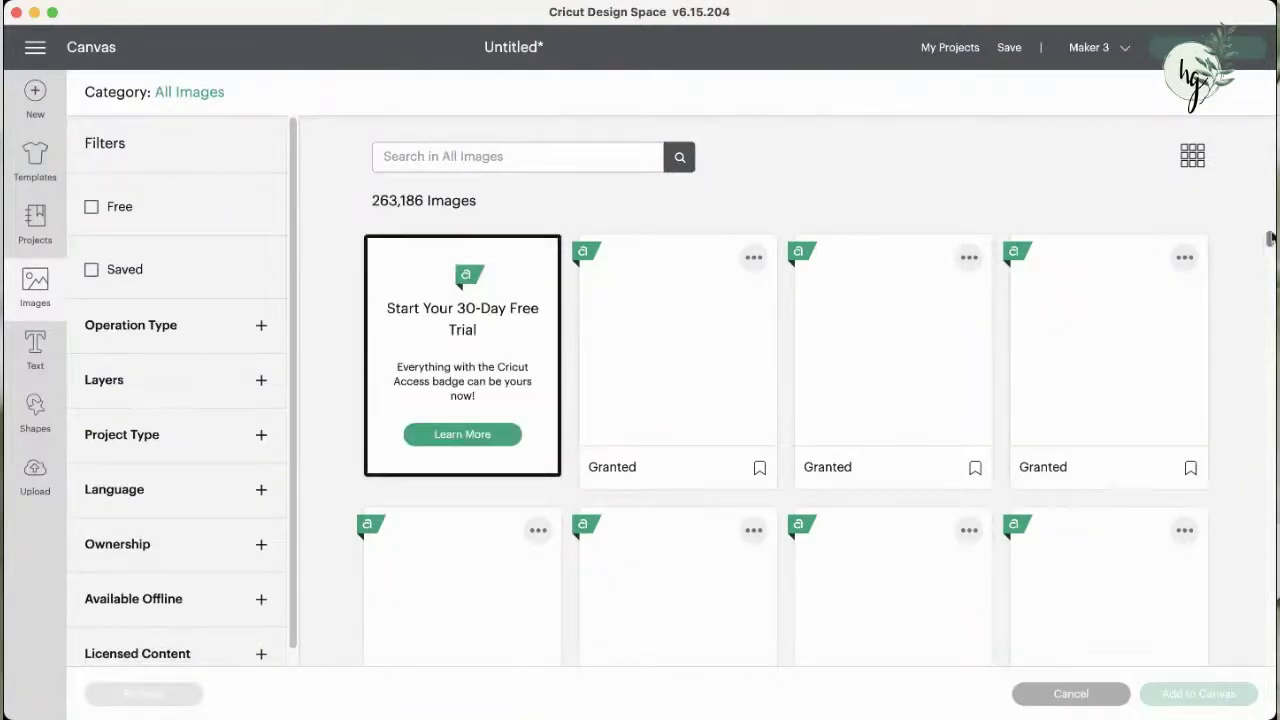
{"action": "scroll", "coordinate": [1270, 242], "scroll_direction": "down", "scroll_amount": 3}
{"action": "scroll", "coordinate": [1270, 242], "scroll_direction": "up", "scroll_amount": 3}
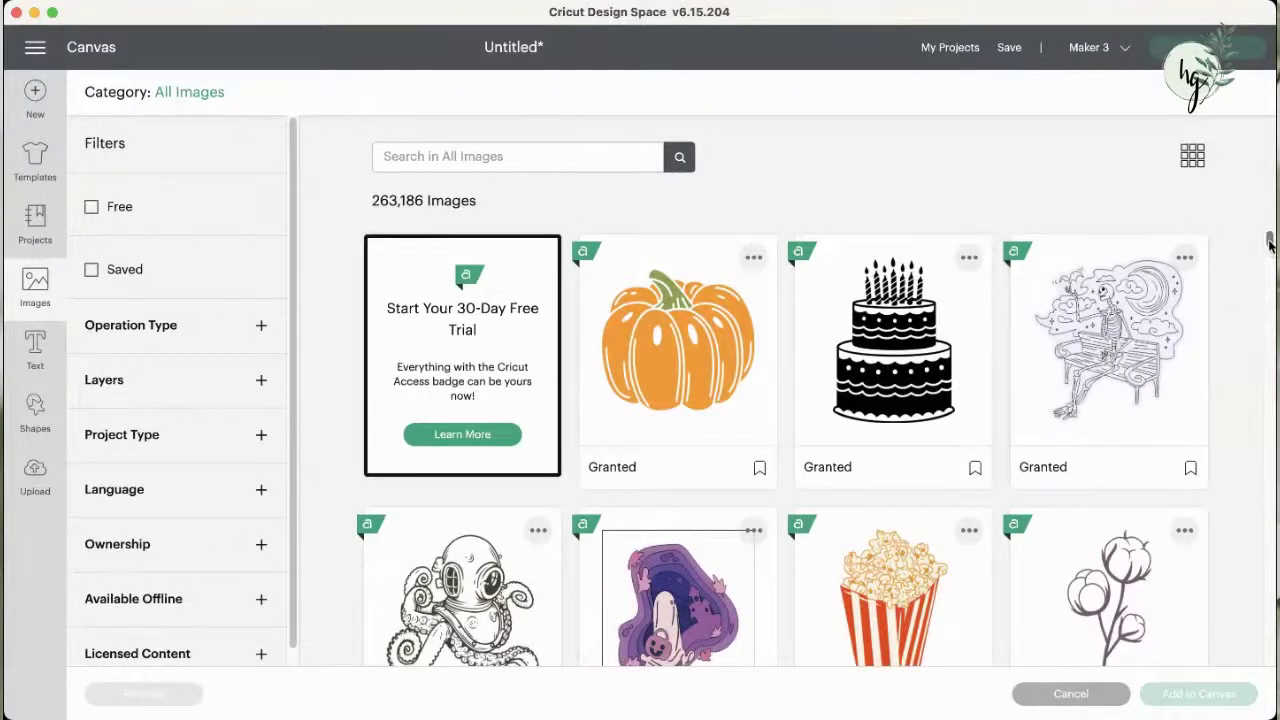
{"action": "left_click_drag", "start_coordinate": [1270, 246], "coordinate": [1270, 372]}
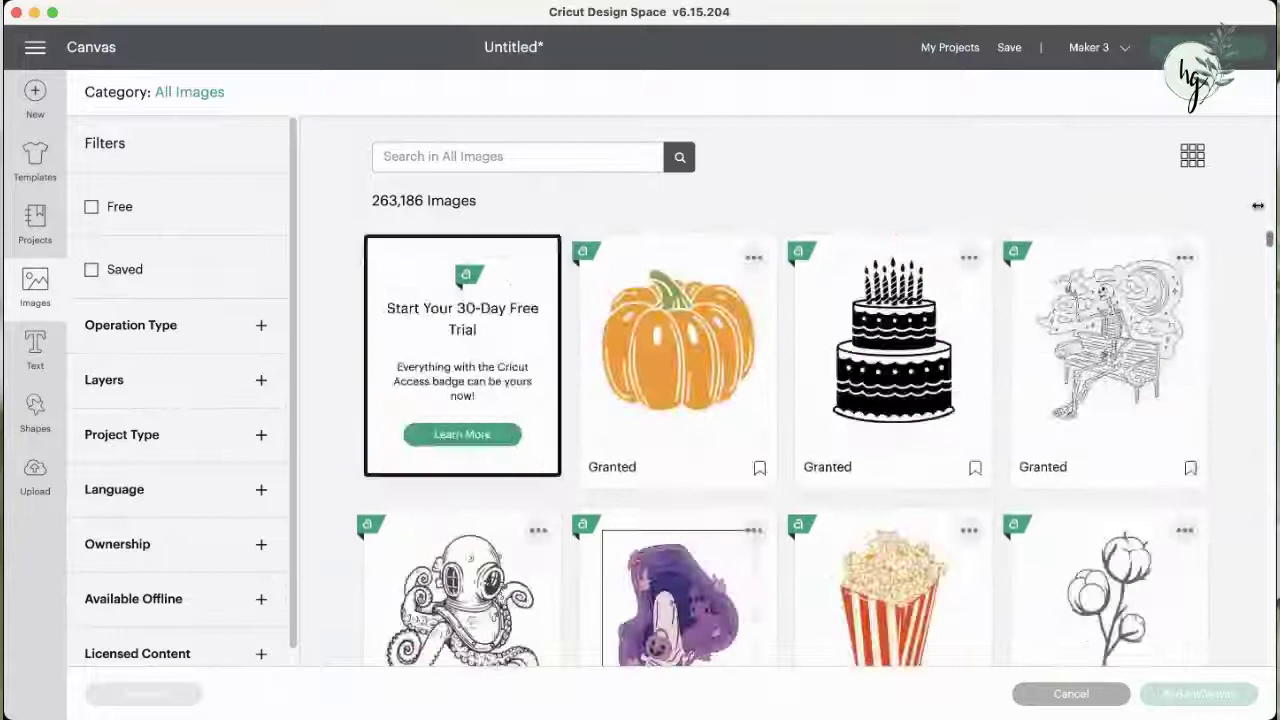
{"action": "left_click", "coordinate": [432, 156]}
{"action": "type", "text": "pumpkin"}
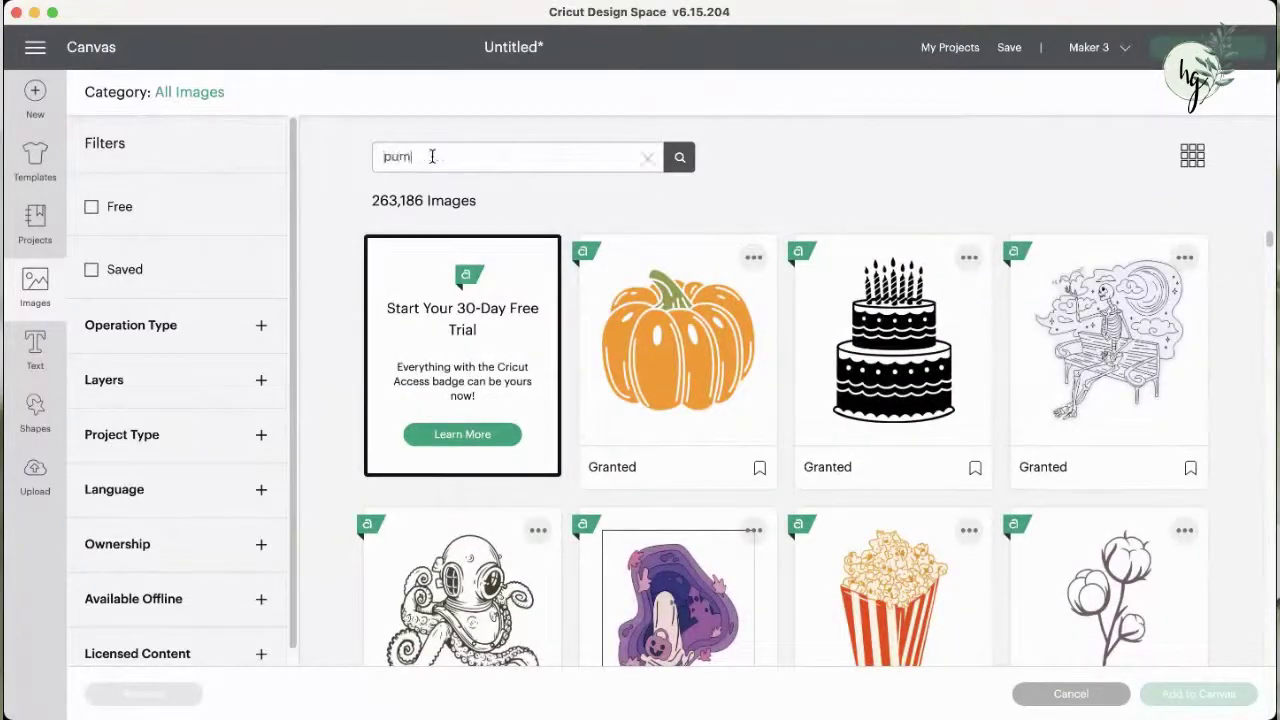
{"action": "type", "text": "s"}
{"action": "key", "text": "Return"}
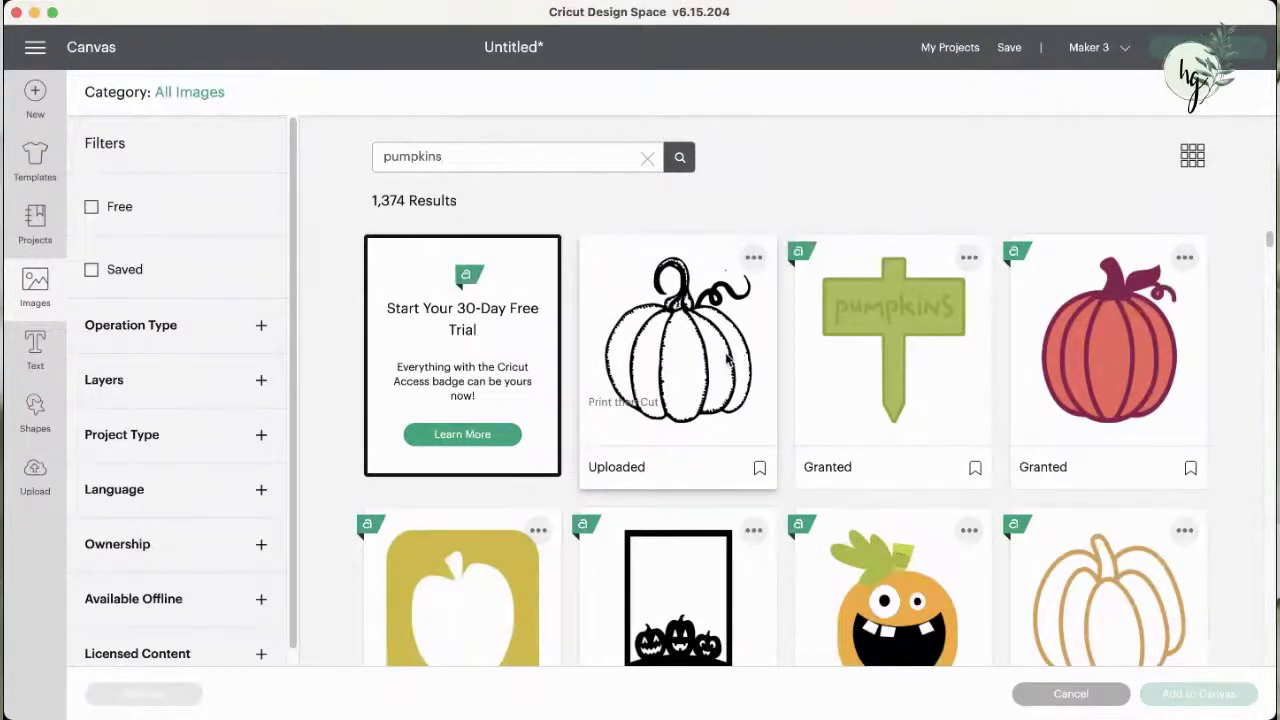
- Select the uploaded black outline pumpkin and check its image name and number
{"action": "left_click", "coordinate": [681, 343]}
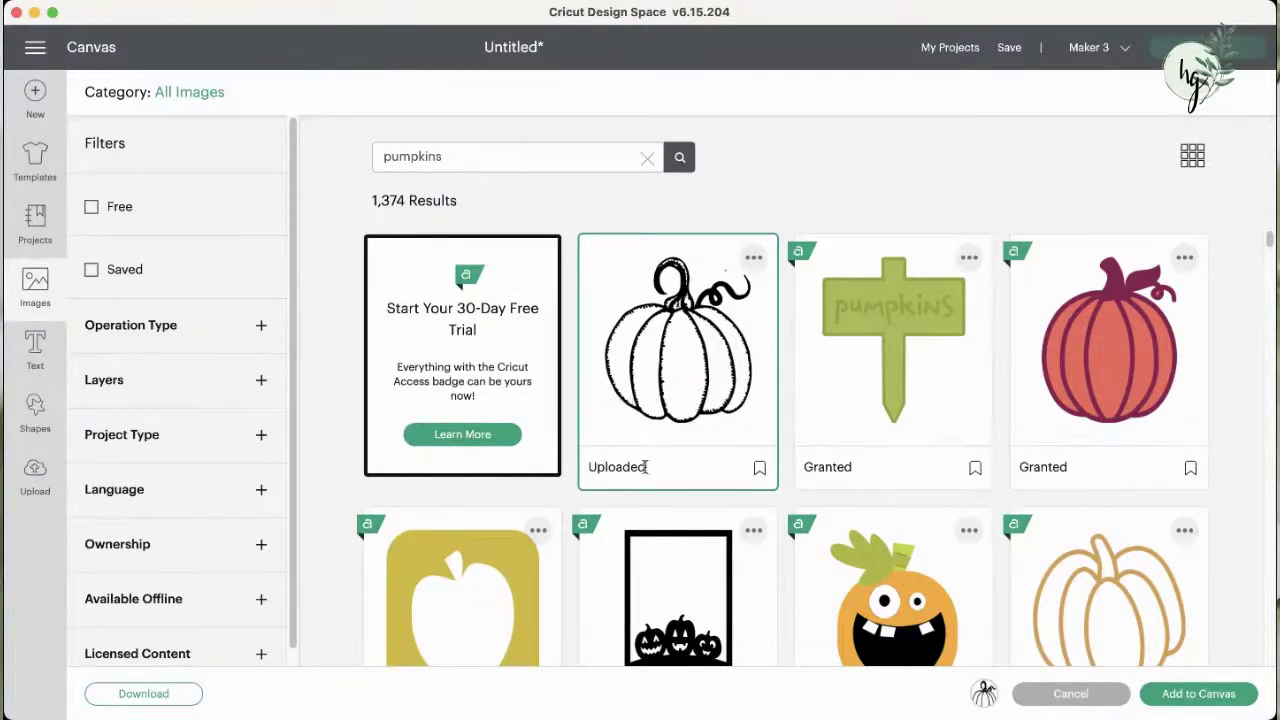
{"action": "left_click", "coordinate": [754, 258]}
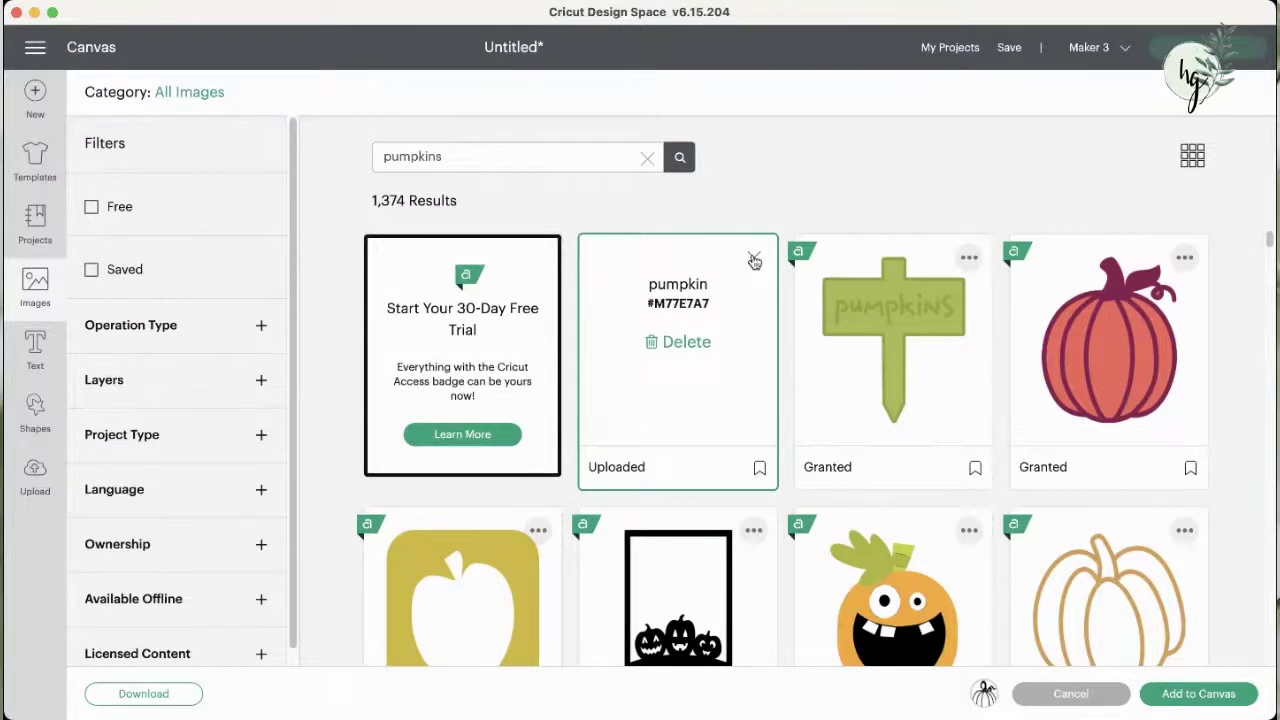
{"action": "double_click", "coordinate": [665, 307]}
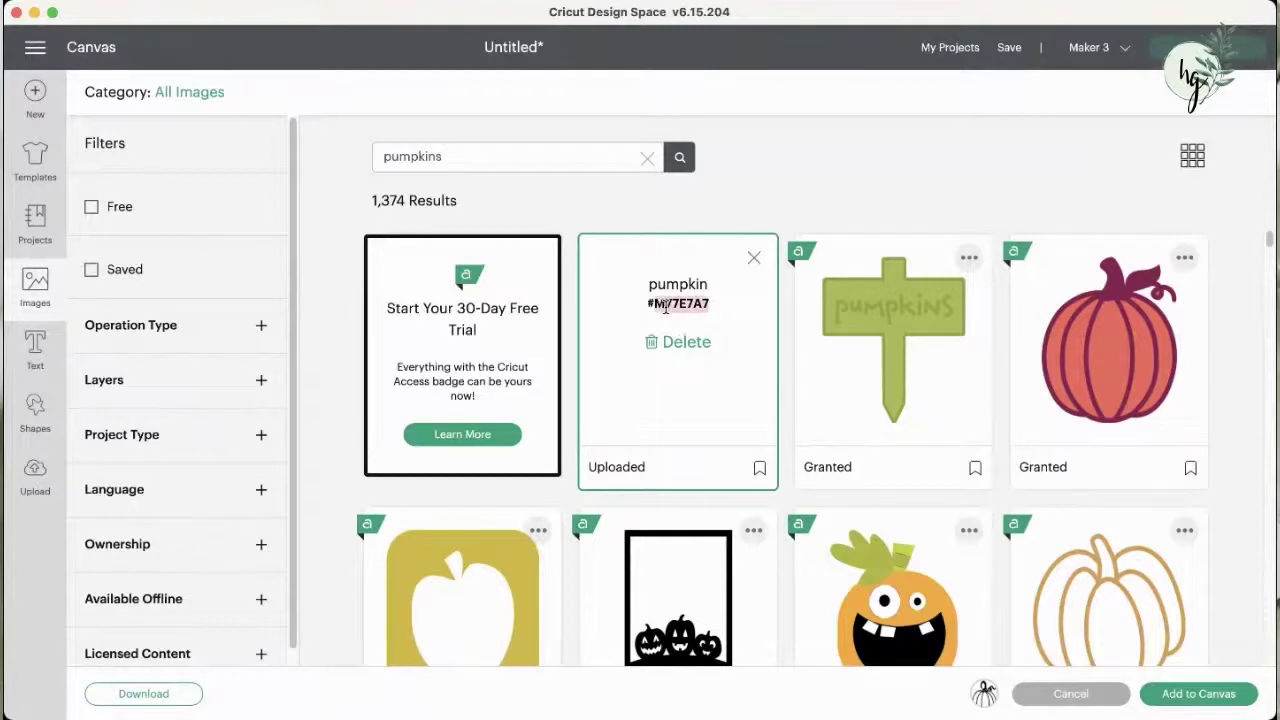
{"action": "left_click", "coordinate": [754, 262]}
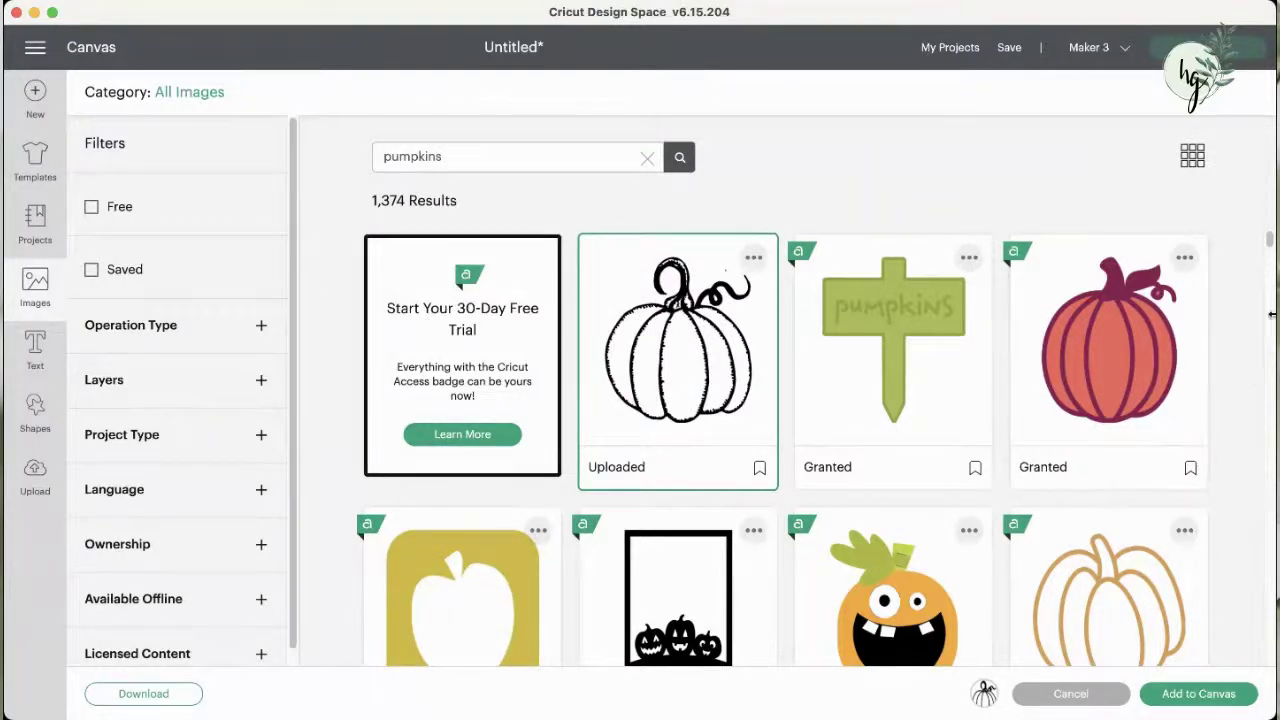
- Try the alternate image grid size, look over the image filters and expand the Operation Type options
{"action": "left_click", "coordinate": [1192, 160]}
{"action": "left_click", "coordinate": [1192, 160]}
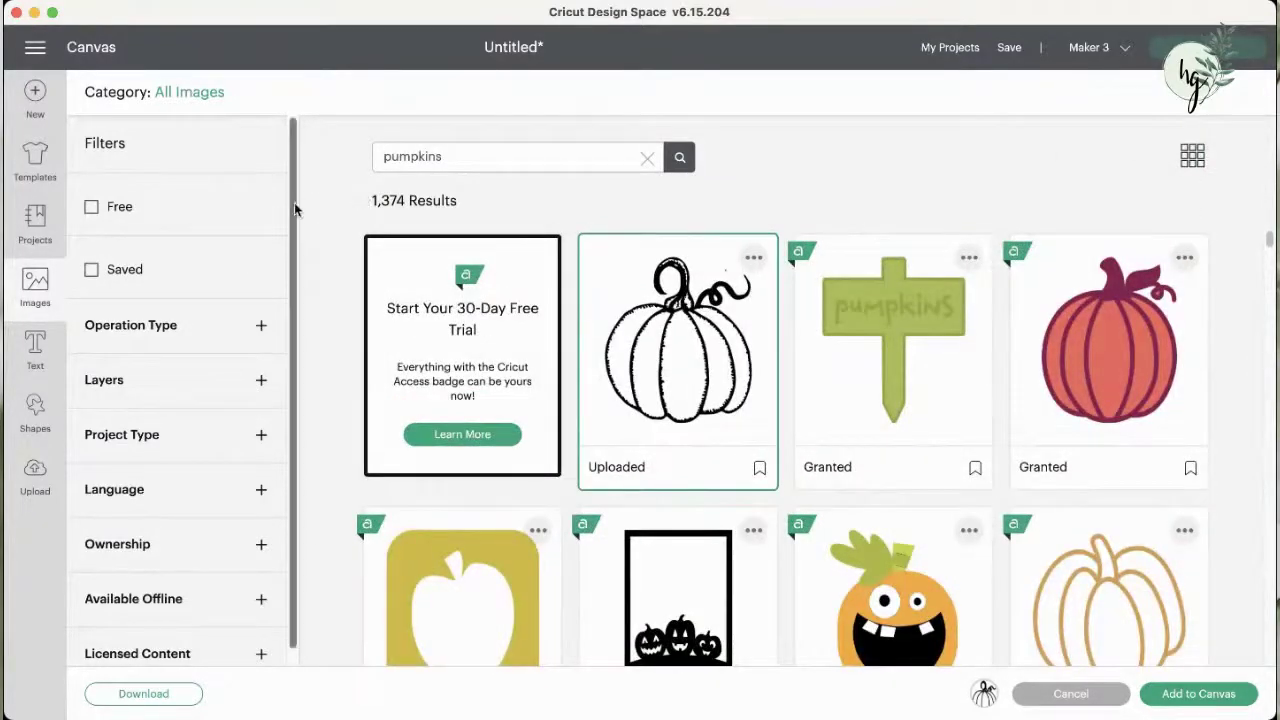
{"action": "left_click_drag", "start_coordinate": [294, 208], "coordinate": [287, 278]}
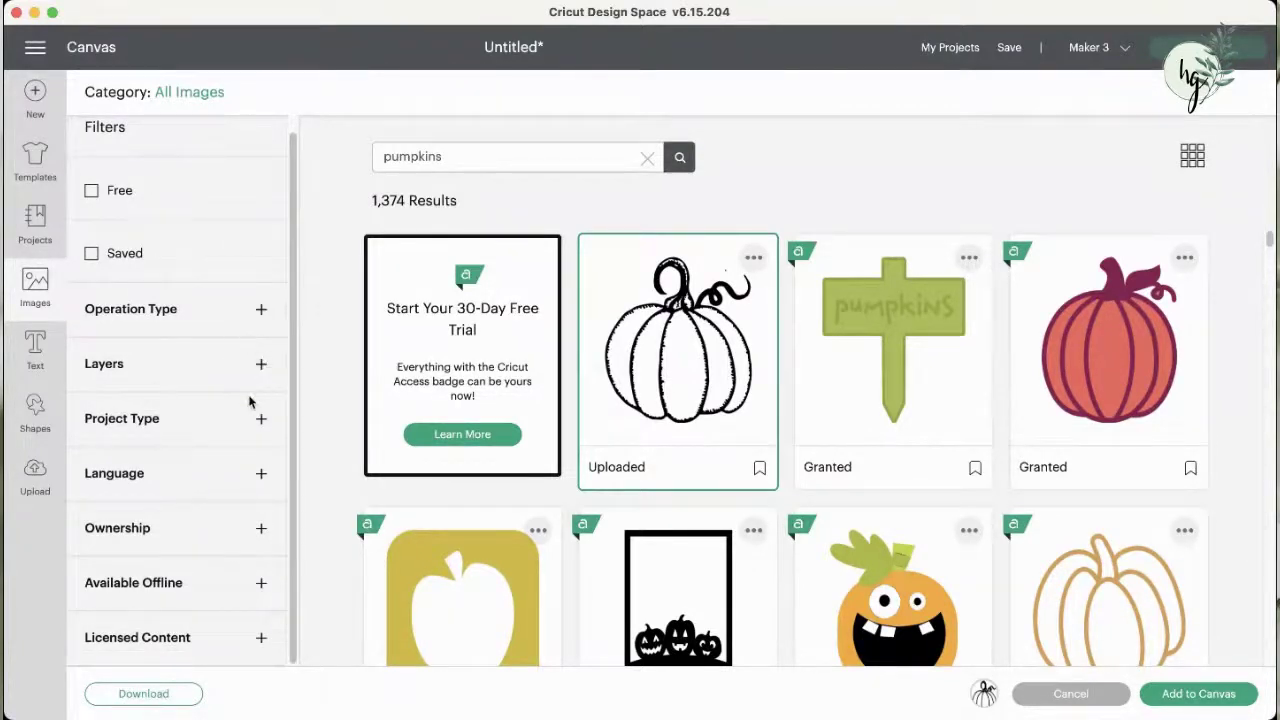
{"action": "scroll", "coordinate": [289, 551], "scroll_direction": "up", "scroll_amount": 1}
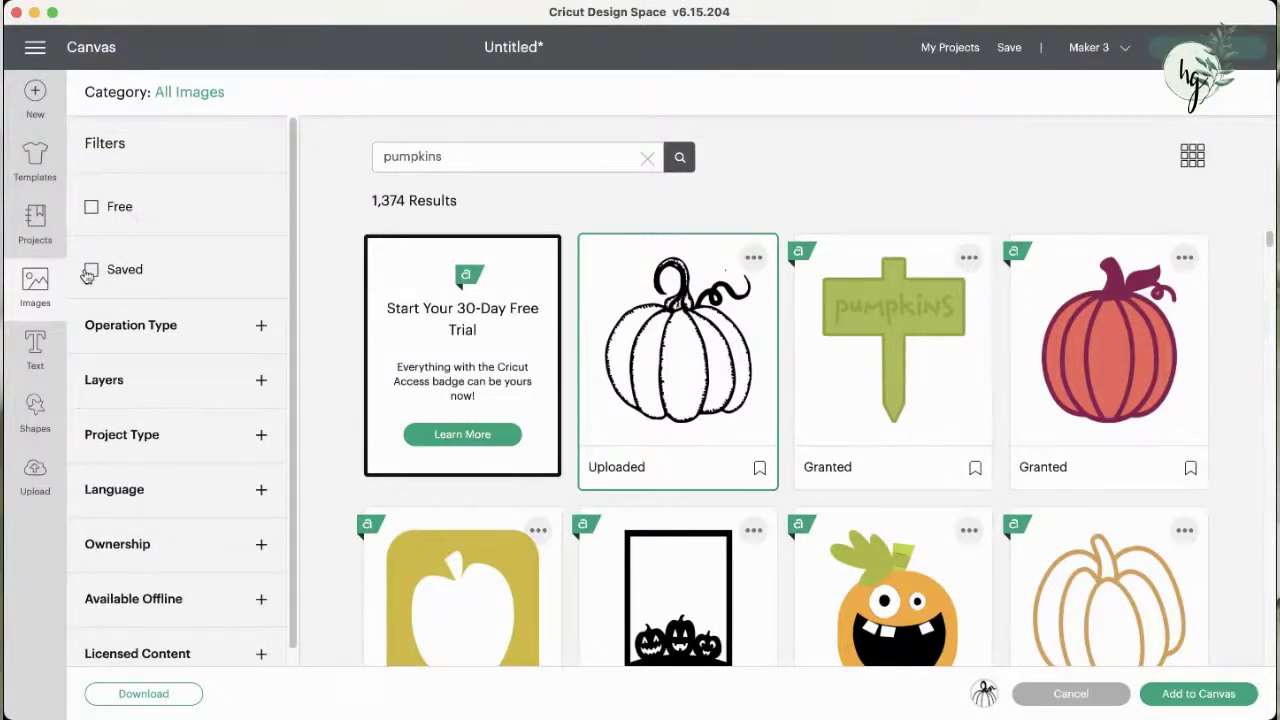
{"action": "left_click", "coordinate": [262, 328]}
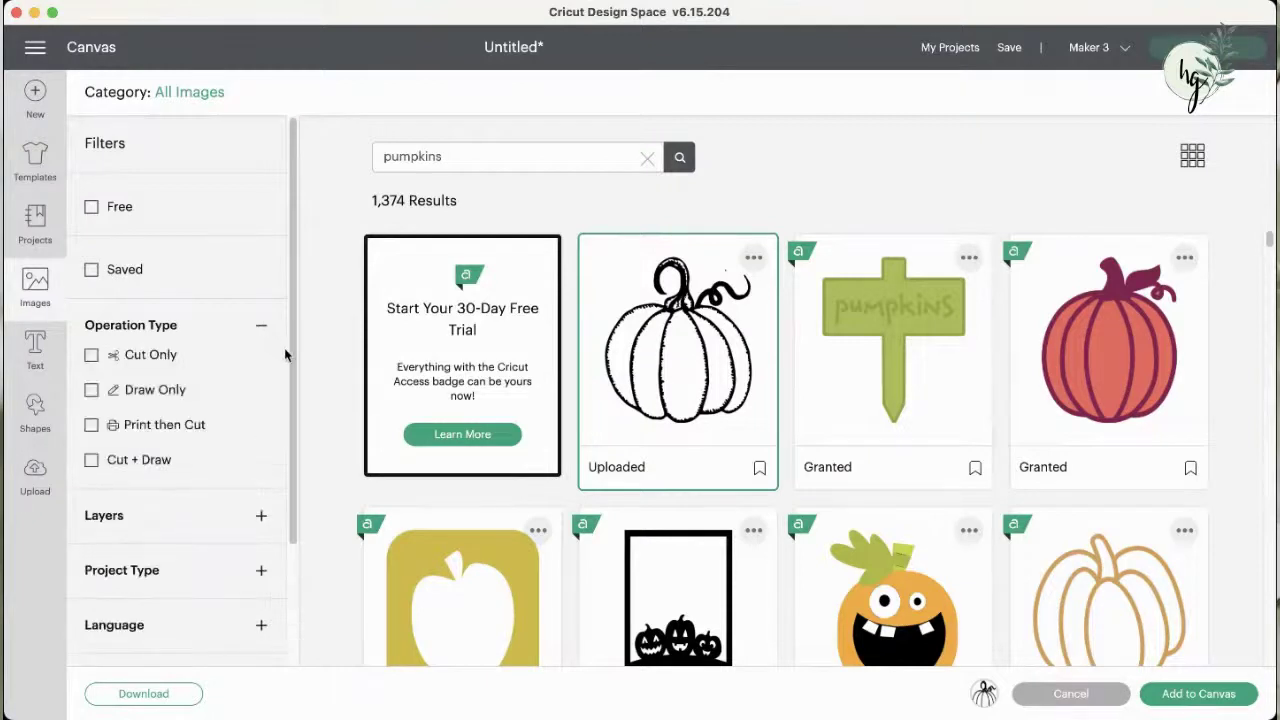
- Filter the pumpkin images to Print then Cut and look through the matching designs
{"action": "left_click", "coordinate": [91, 425]}
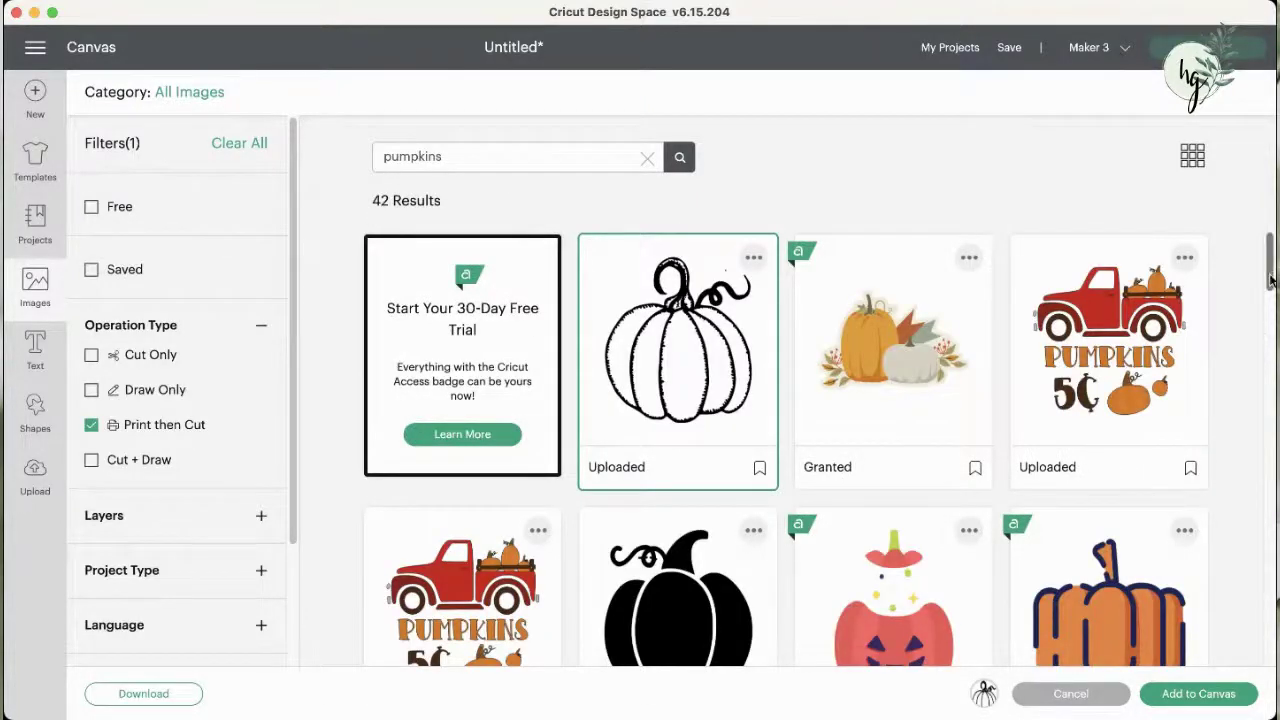
{"action": "mouse_move", "coordinate": [1271, 282]}
{"action": "left_mouse_down"}
{"action": "mouse_move", "coordinate": [1271, 392]}
{"action": "mouse_move", "coordinate": [1270, 265]}
{"action": "left_mouse_up"}
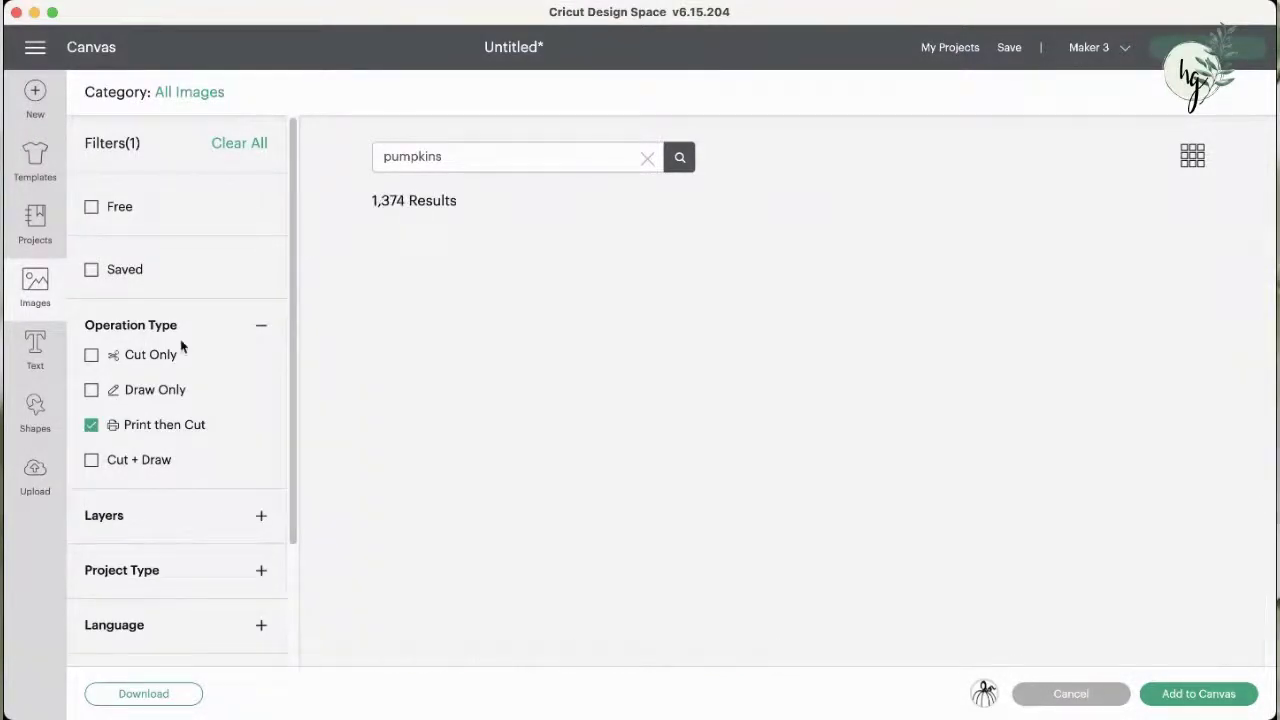
- Add a text object containing the lowercase first name to the canvas
{"action": "left_click", "coordinate": [37, 344]}
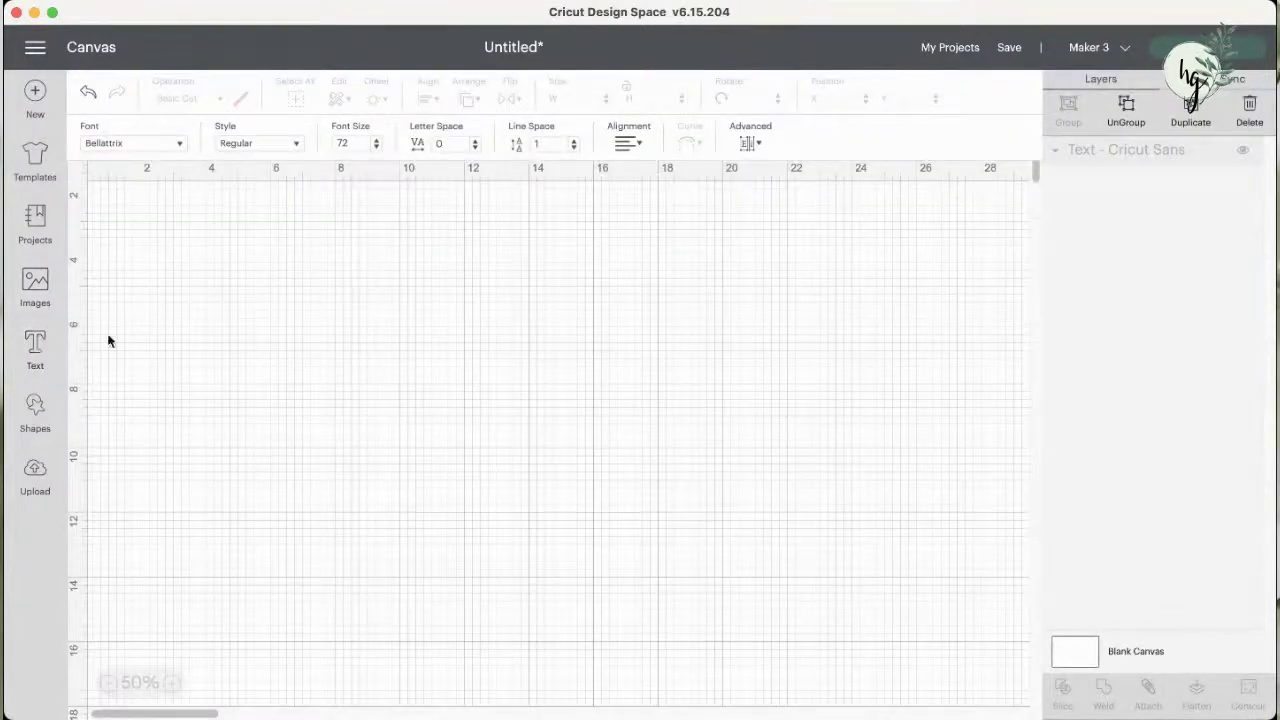
{"action": "left_click", "coordinate": [37, 344]}
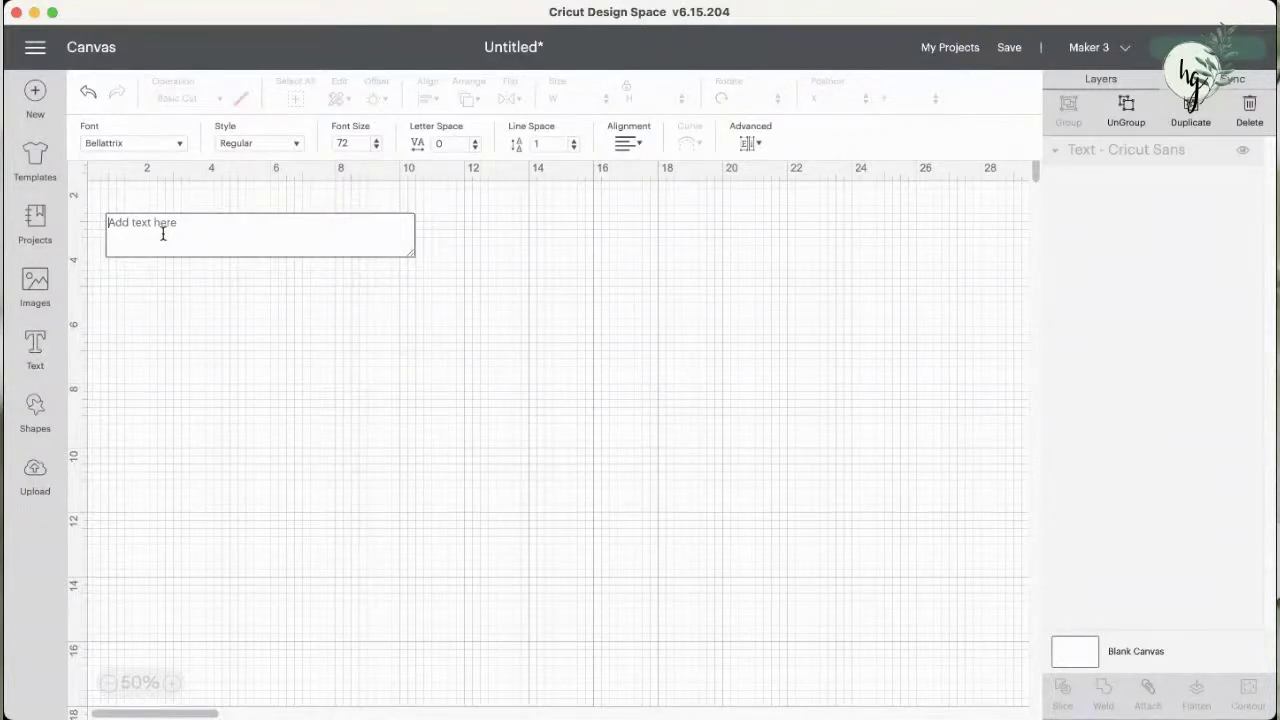
{"action": "type", "text": "holly"}
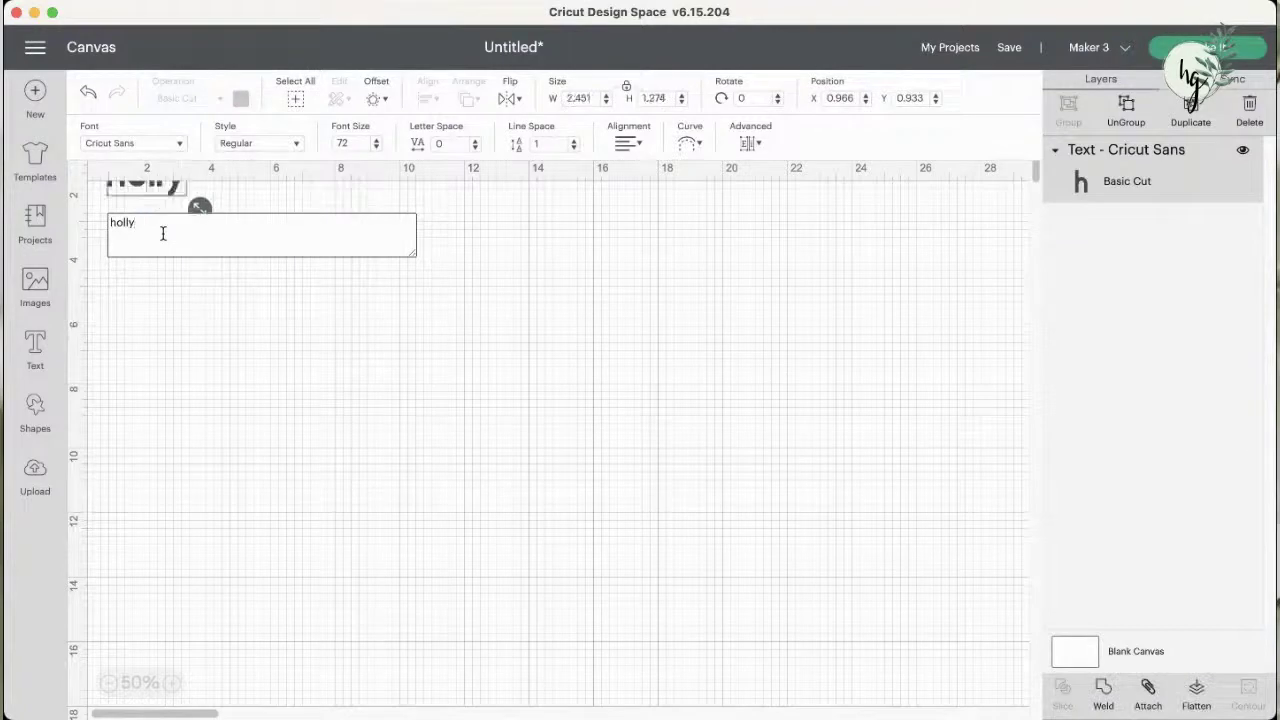
{"action": "left_click", "coordinate": [309, 320]}
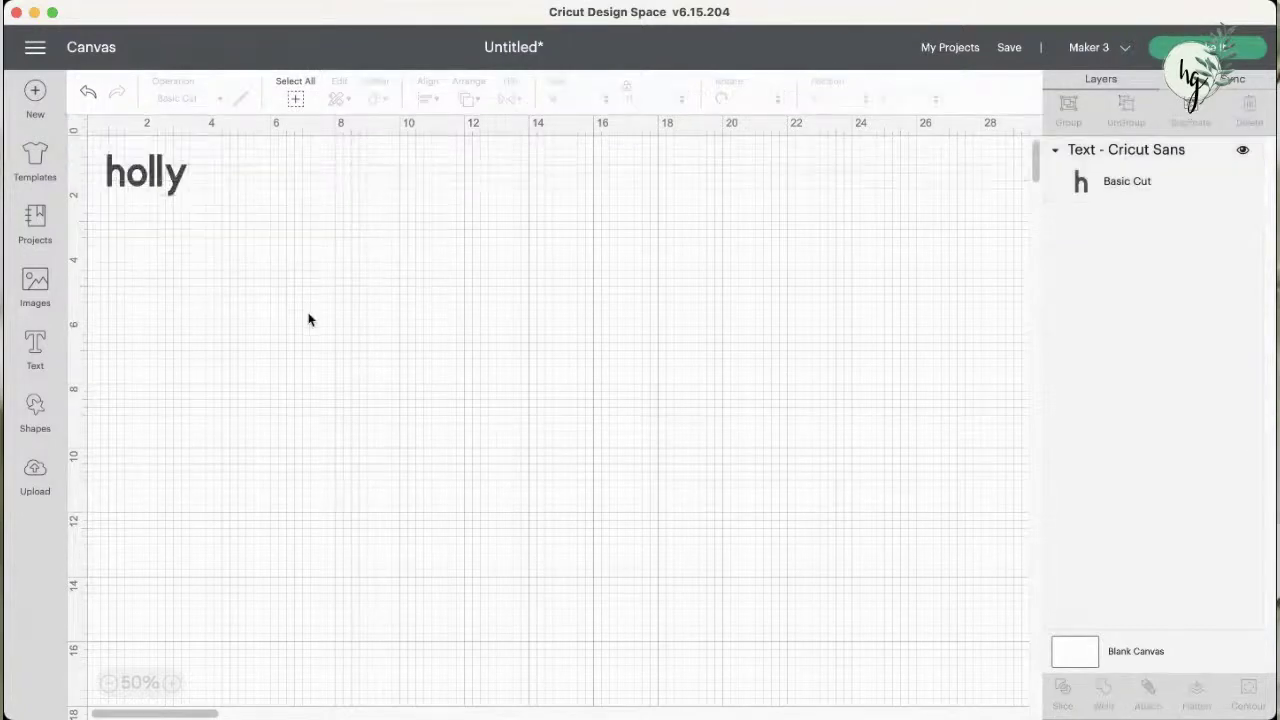
- Move the name text toward the middle of the canvas, enlarge it to about 9.48 × 4.93 in and try rotating it both ways
{"action": "left_click_drag", "start_coordinate": [153, 180], "coordinate": [742, 459]}
{"action": "mouse_move", "coordinate": [652, 382]}
{"action": "left_mouse_down"}
{"action": "mouse_move", "coordinate": [606, 366]}
{"action": "mouse_move", "coordinate": [661, 365]}
{"action": "left_mouse_up"}
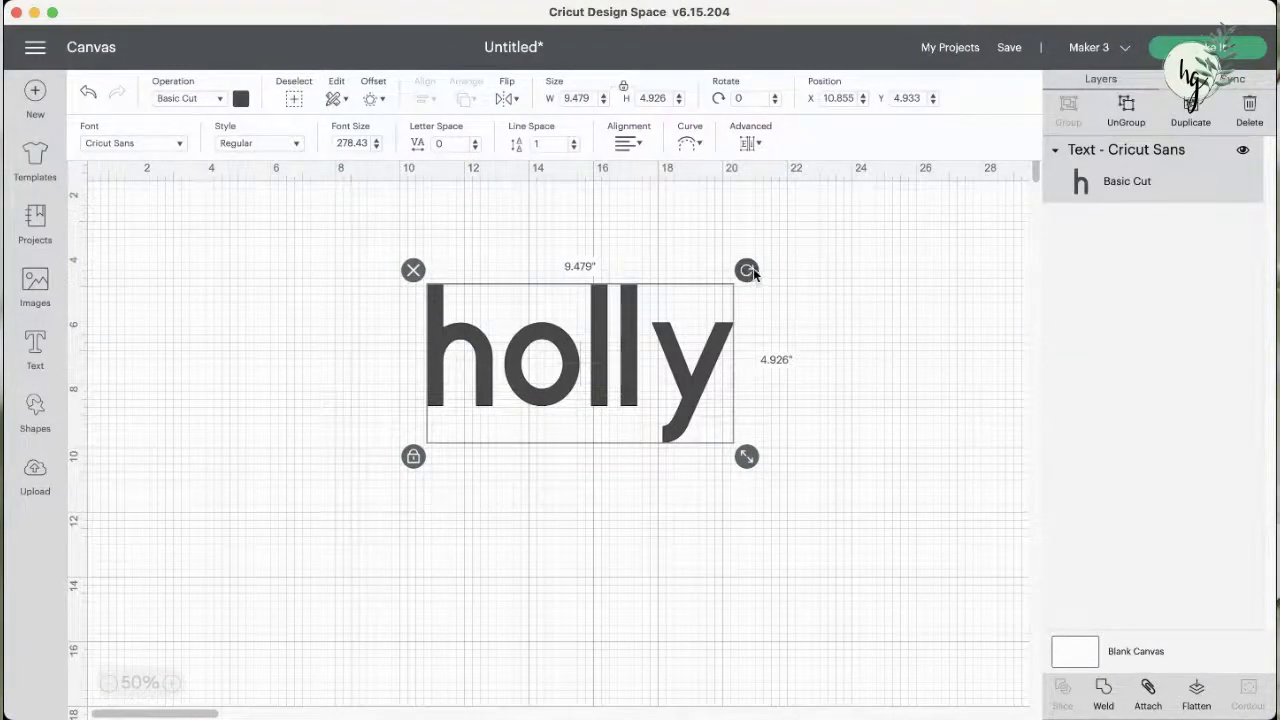
{"action": "mouse_move", "coordinate": [747, 270]}
{"action": "left_mouse_down"}
{"action": "mouse_move", "coordinate": [688, 517]}
{"action": "mouse_move", "coordinate": [394, 300]}
{"action": "mouse_move", "coordinate": [766, 350]}
{"action": "mouse_move", "coordinate": [739, 258]}
{"action": "left_mouse_up"}
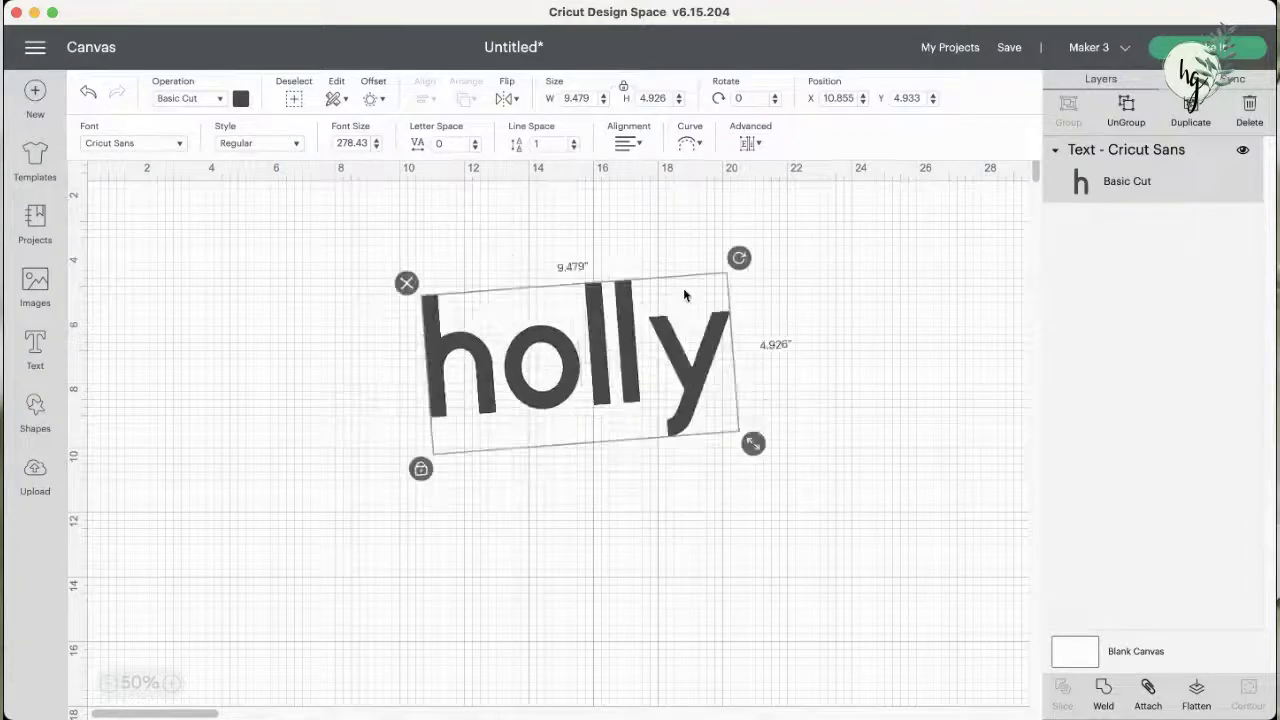
{"action": "left_click_drag", "start_coordinate": [685, 295], "coordinate": [755, 390]}
{"action": "left_click_drag", "start_coordinate": [715, 326], "coordinate": [745, 272]}
{"action": "left_click", "coordinate": [741, 469]}
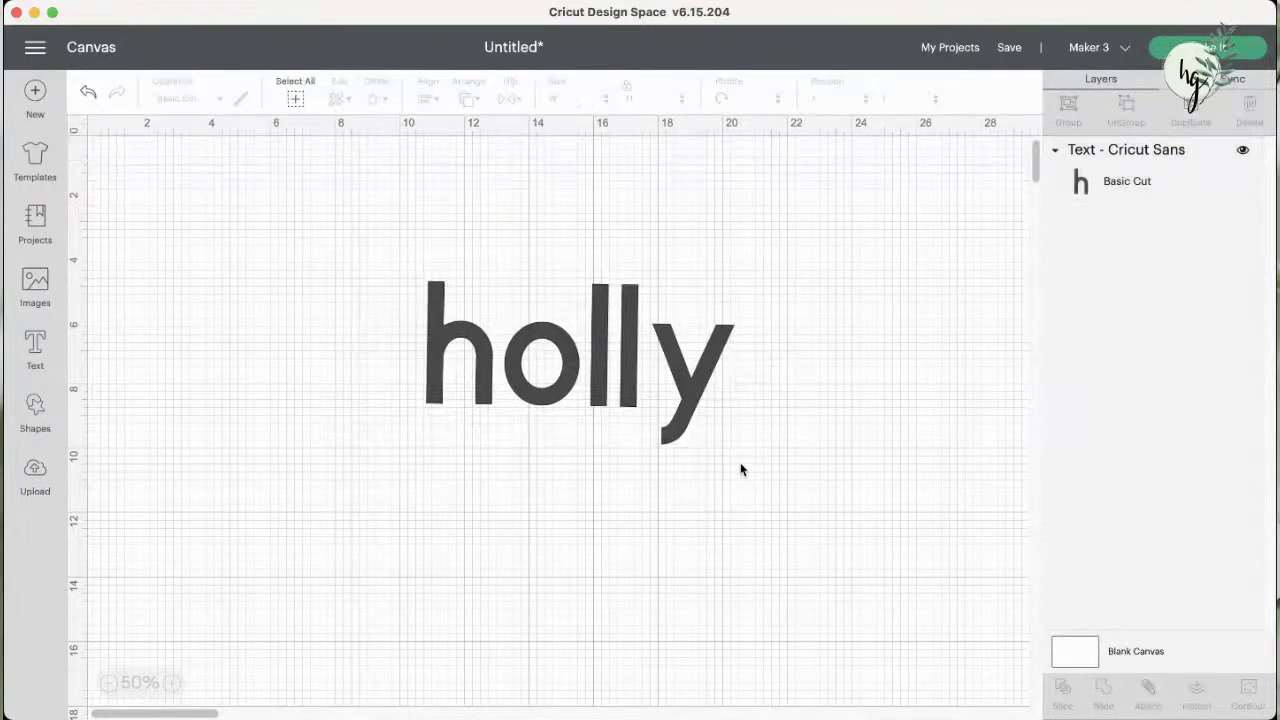
- Shrink the name text to about 6.3 × 3.27 in and rotate it to nearly level
{"action": "left_click", "coordinate": [693, 413]}
{"action": "left_click_drag", "start_coordinate": [743, 457], "coordinate": [643, 404]}
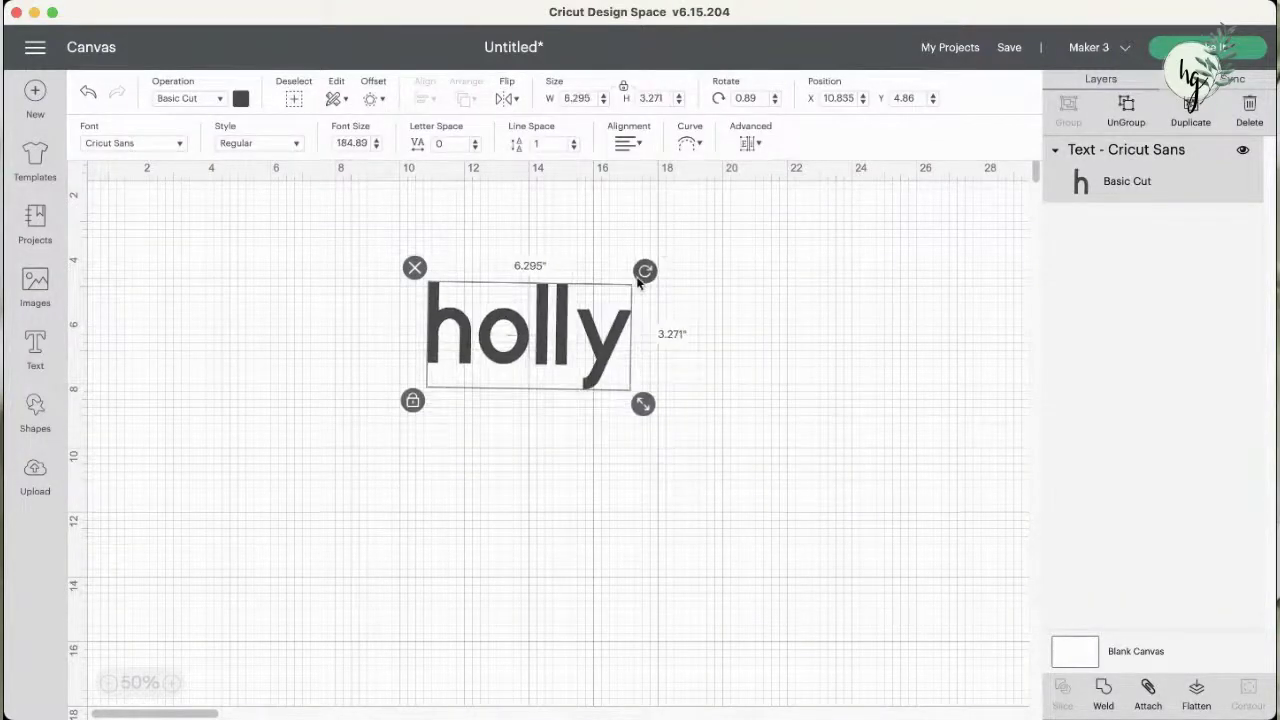
{"action": "left_click_drag", "start_coordinate": [638, 283], "coordinate": [641, 276]}
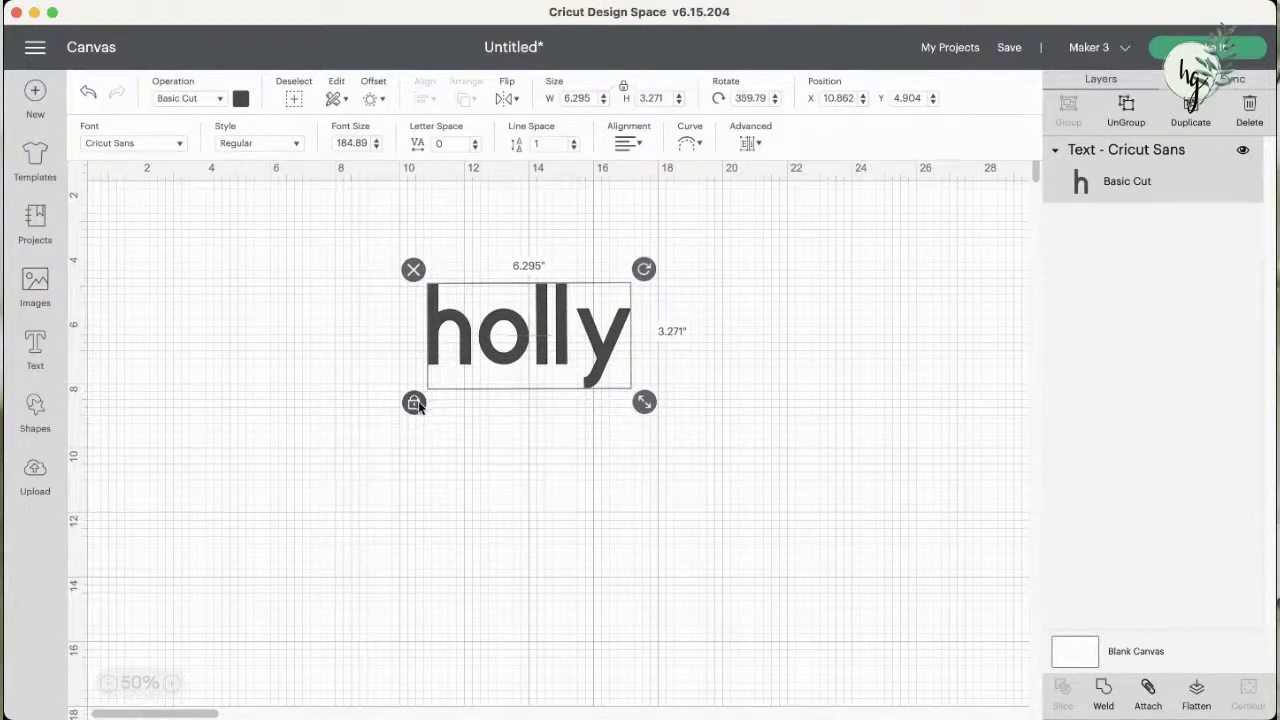
- Unlock the text's proportions and stretch it freely to about 7.91 × 4.69 in
{"action": "left_click", "coordinate": [416, 404]}
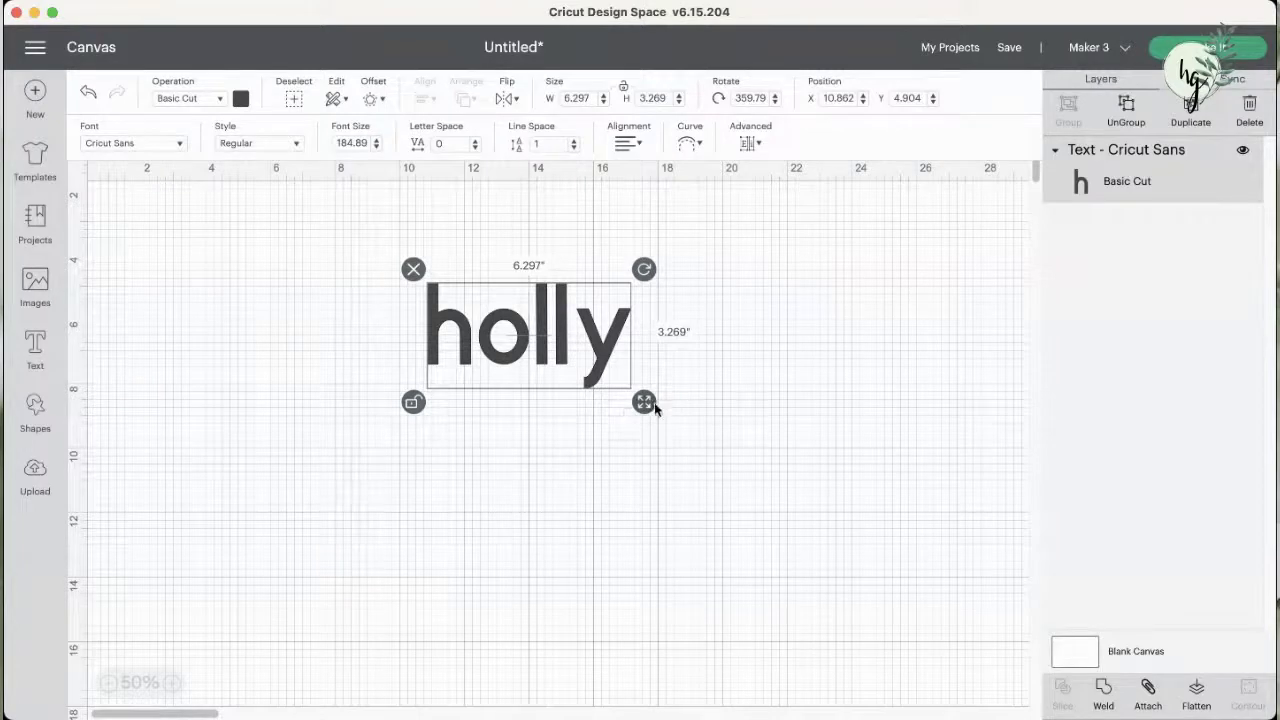
{"action": "left_click_drag", "start_coordinate": [645, 405], "coordinate": [689, 436]}
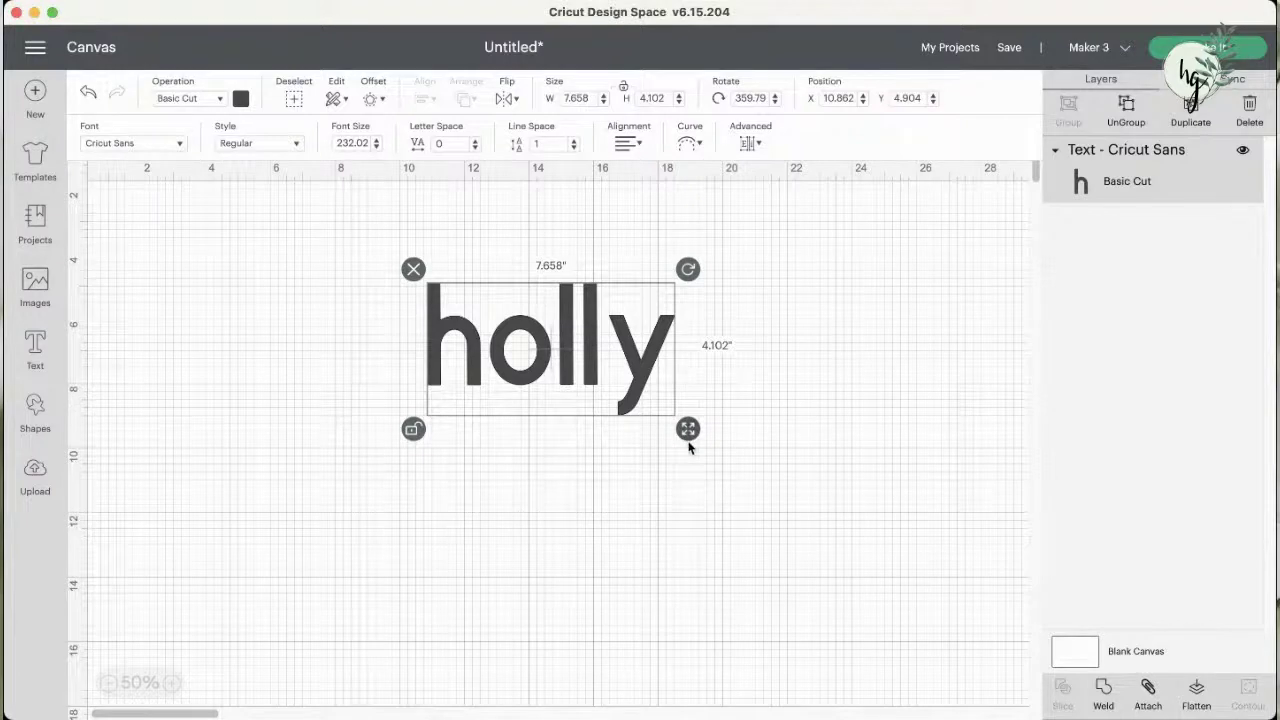
{"action": "mouse_move", "coordinate": [689, 446]}
{"action": "left_mouse_down"}
{"action": "mouse_move", "coordinate": [831, 443]}
{"action": "mouse_move", "coordinate": [894, 457]}
{"action": "mouse_move", "coordinate": [700, 483]}
{"action": "mouse_move", "coordinate": [572, 473]}
{"action": "mouse_move", "coordinate": [697, 451]}
{"action": "left_mouse_up"}
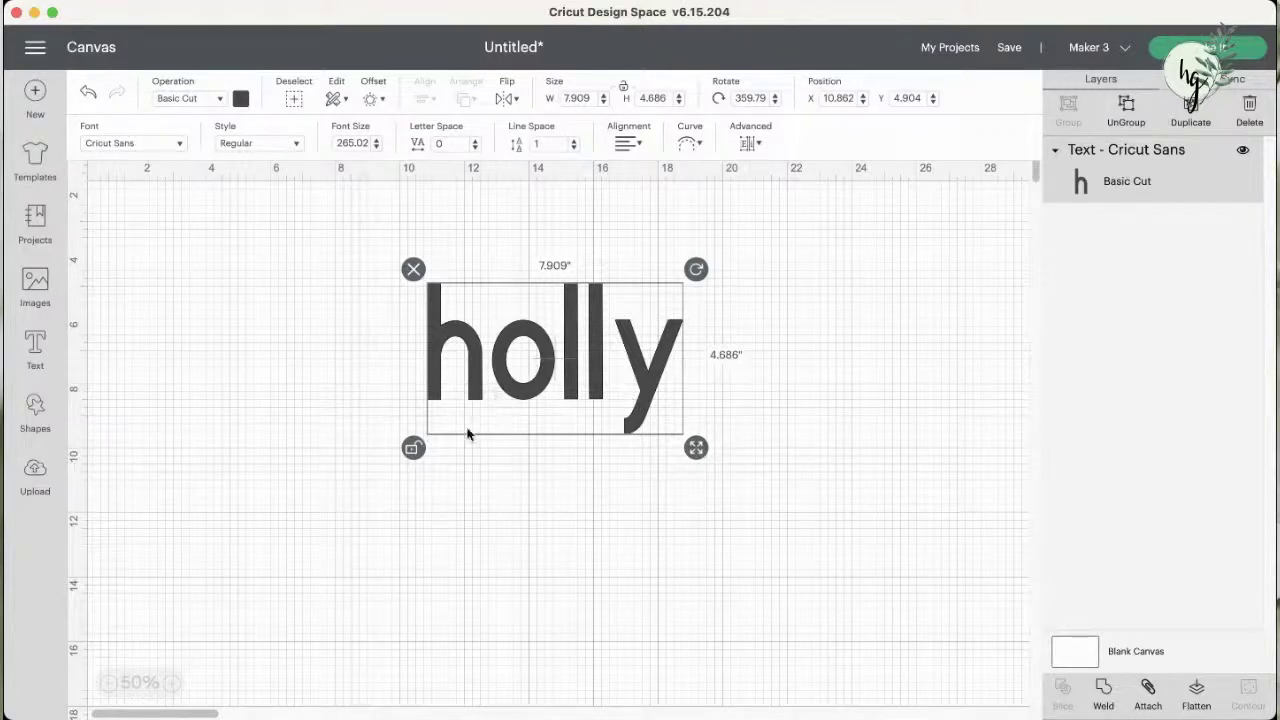
- Undo the last three free-stretch changes to the name text
{"action": "left_click", "coordinate": [88, 94]}
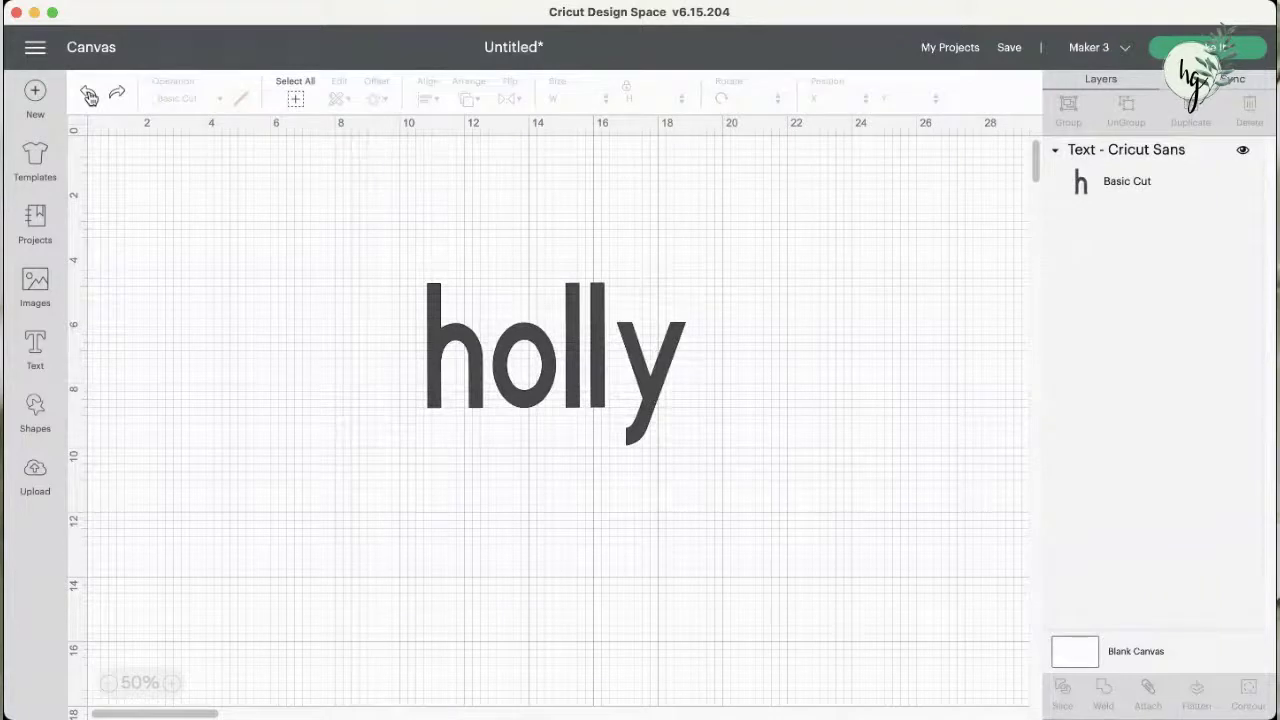
{"action": "left_click", "coordinate": [88, 94]}
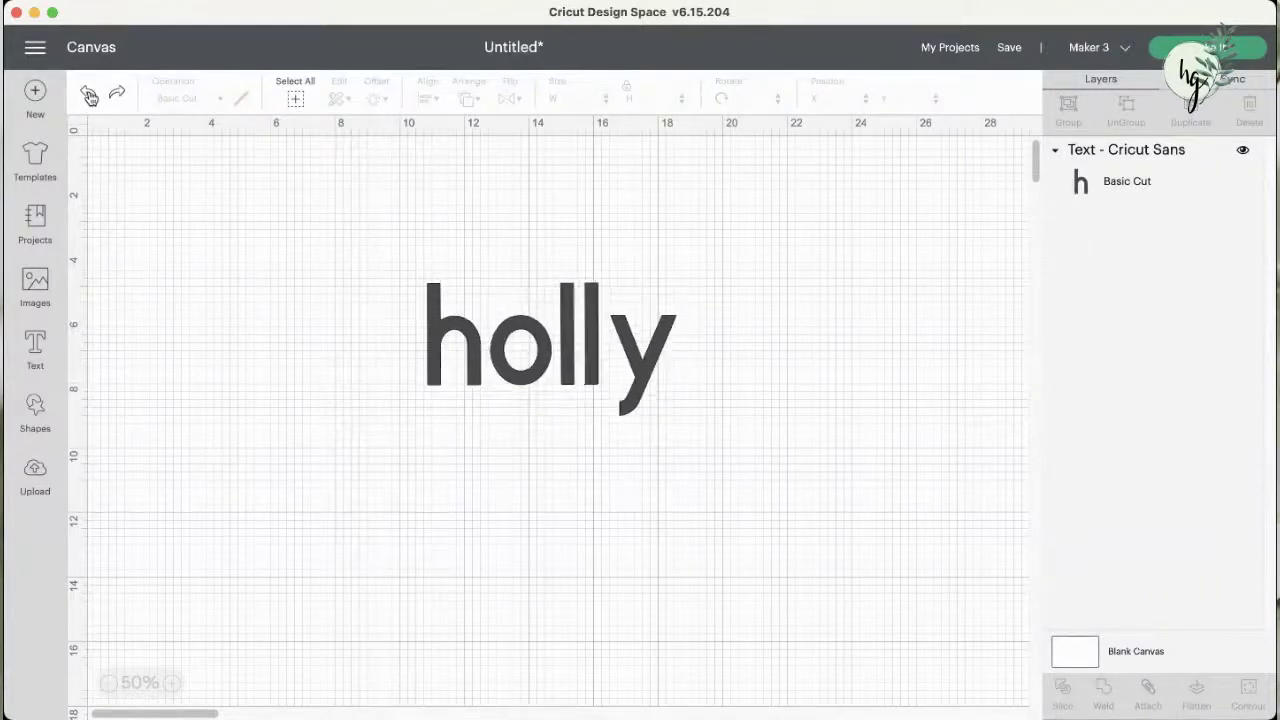
{"action": "left_click", "coordinate": [88, 94]}
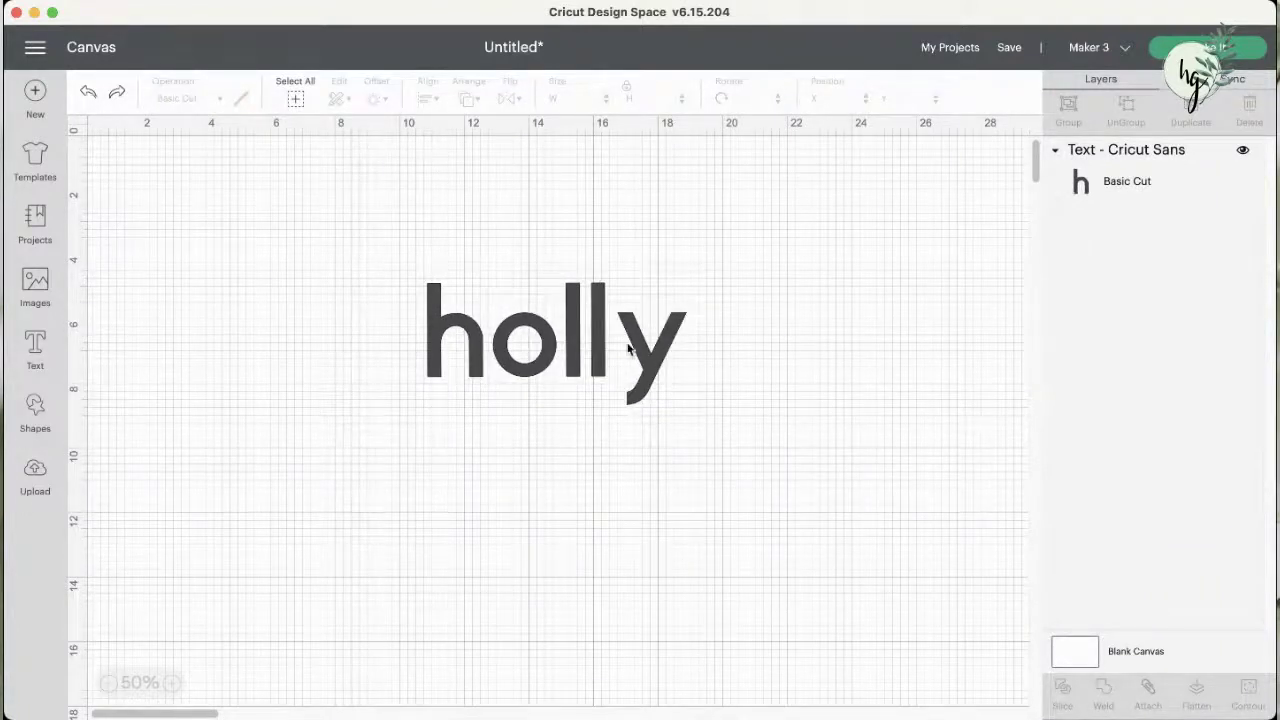
- Scale the text proportionally to about 8.78 × 4.14 in and move it to about X 7.08, Y 3.6
{"action": "left_click_drag", "start_coordinate": [617, 347], "coordinate": [533, 342]}
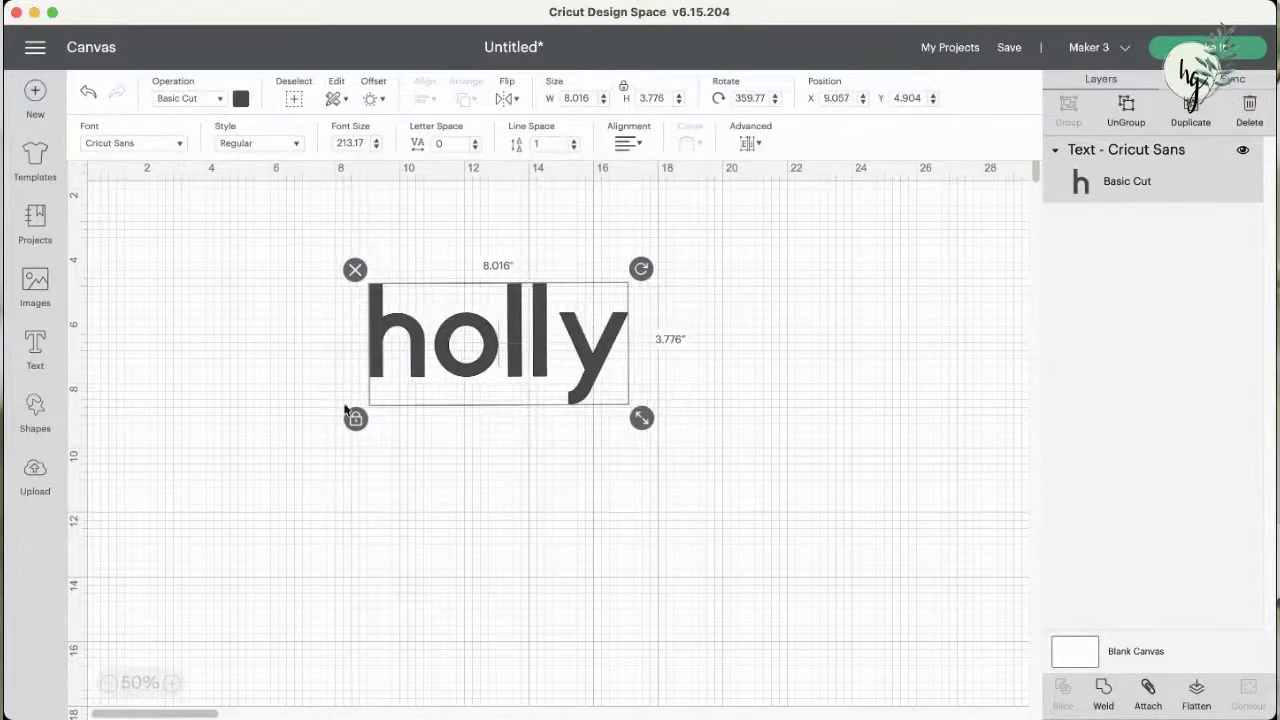
{"action": "left_click_drag", "start_coordinate": [645, 422], "coordinate": [688, 450]}
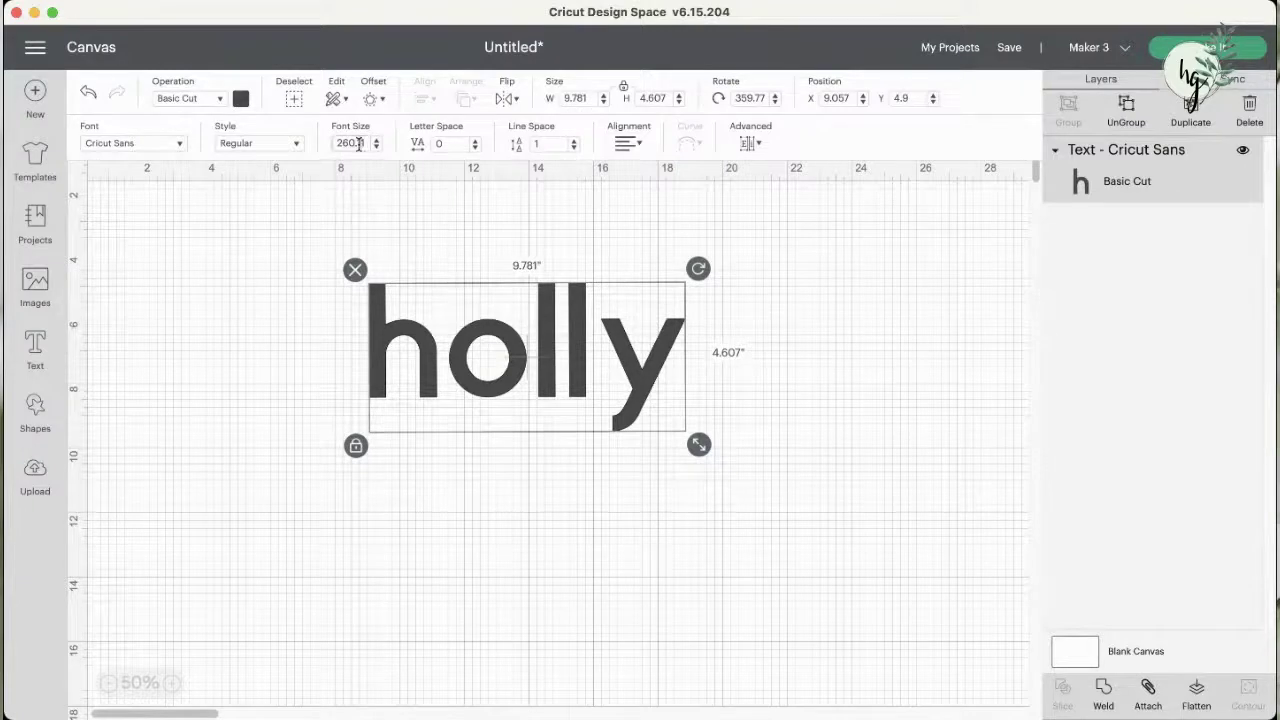
{"action": "left_click", "coordinate": [359, 144]}
{"action": "left_click", "coordinate": [442, 218]}
{"action": "left_click", "coordinate": [608, 358]}
{"action": "left_click_drag", "start_coordinate": [699, 445], "coordinate": [662, 419]}
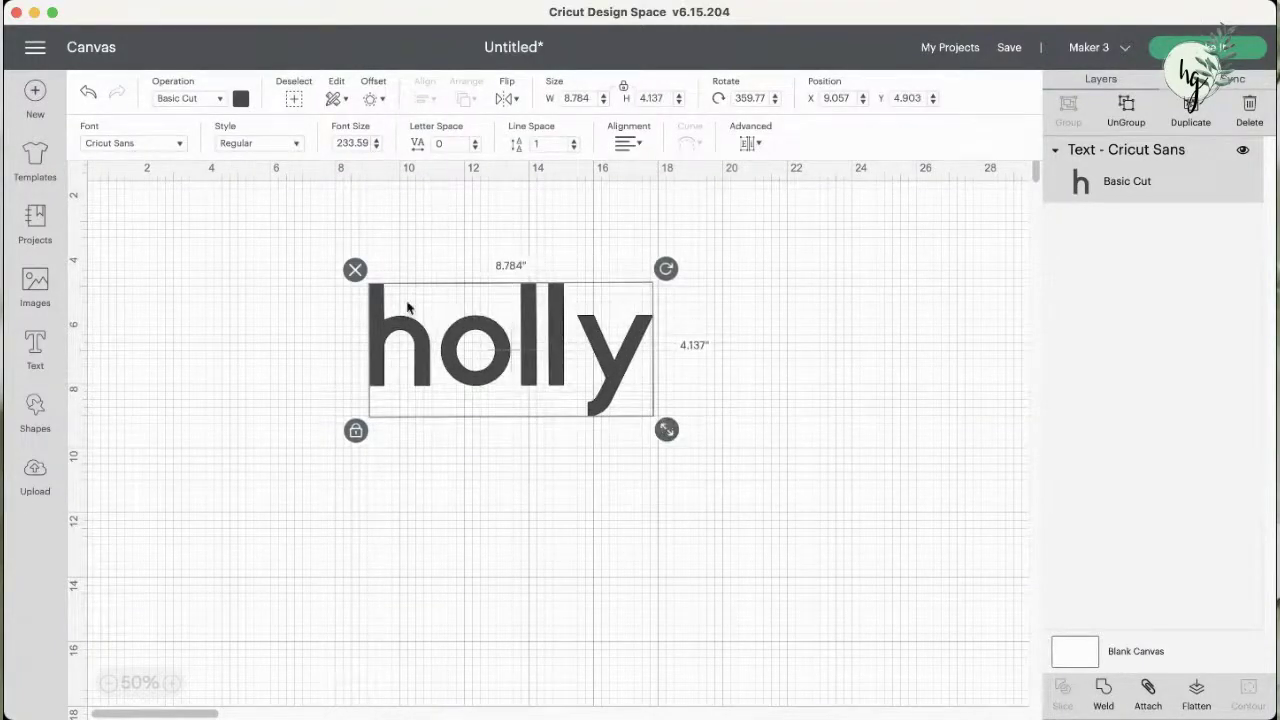
{"action": "left_click_drag", "start_coordinate": [461, 345], "coordinate": [397, 303]}
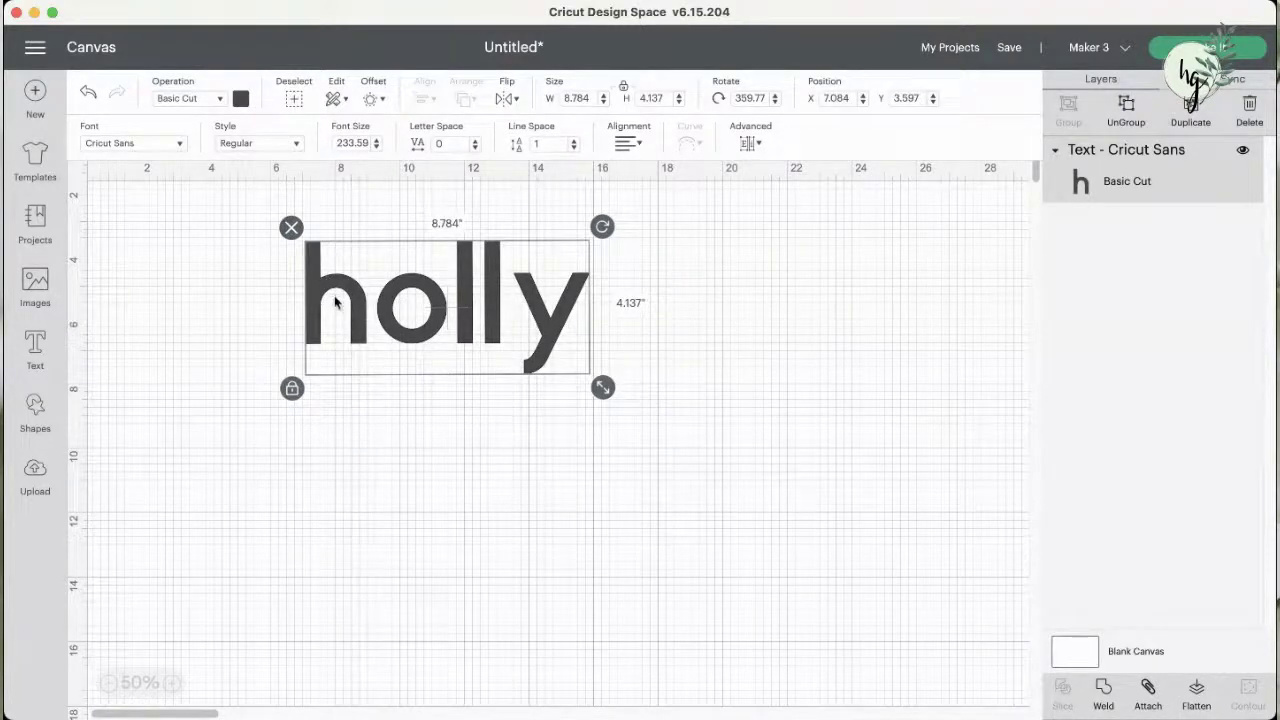
- Open the font list for the text and examine the All, System and Cricut font categories
{"action": "left_click", "coordinate": [180, 144]}
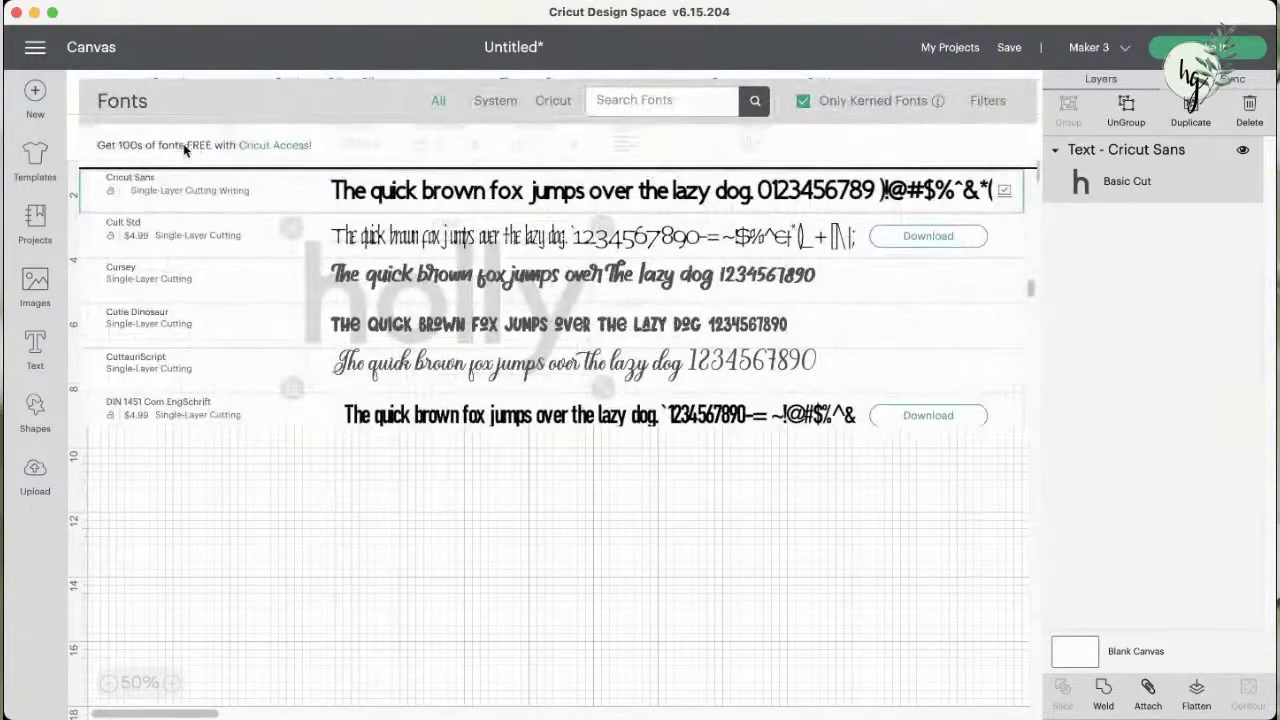
{"action": "left_click", "coordinate": [651, 298]}
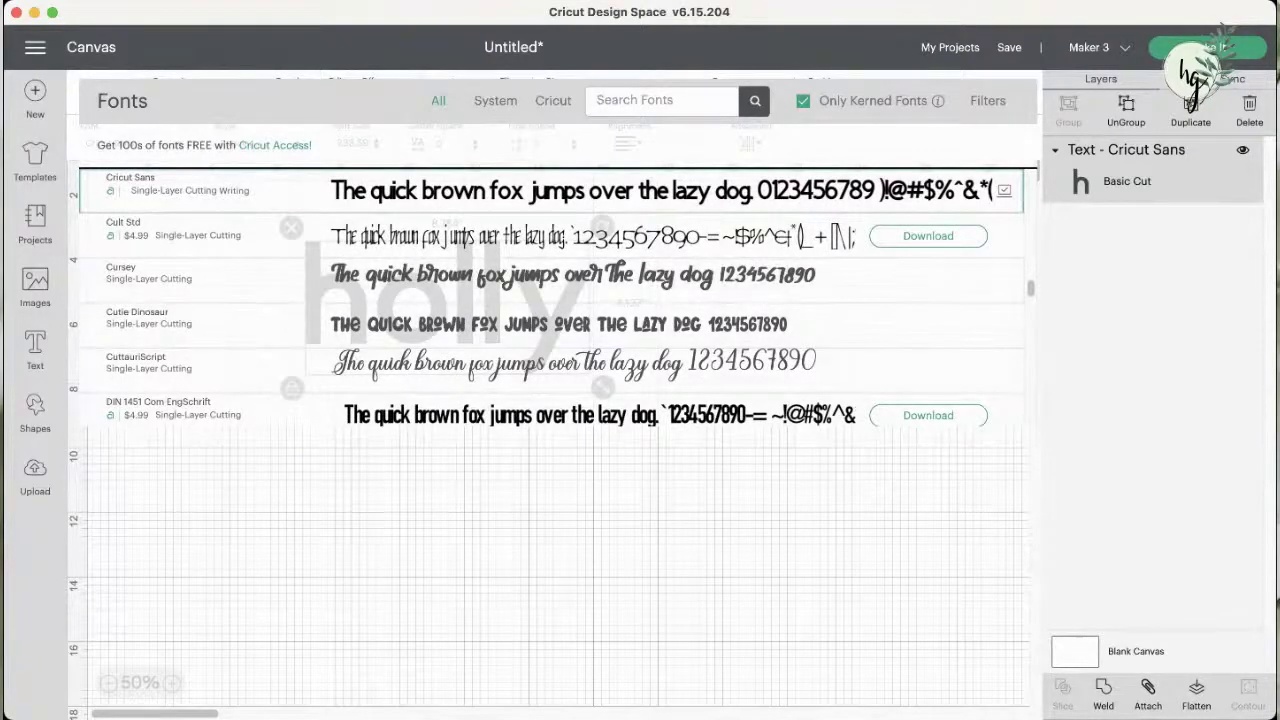
{"action": "left_click", "coordinate": [484, 102]}
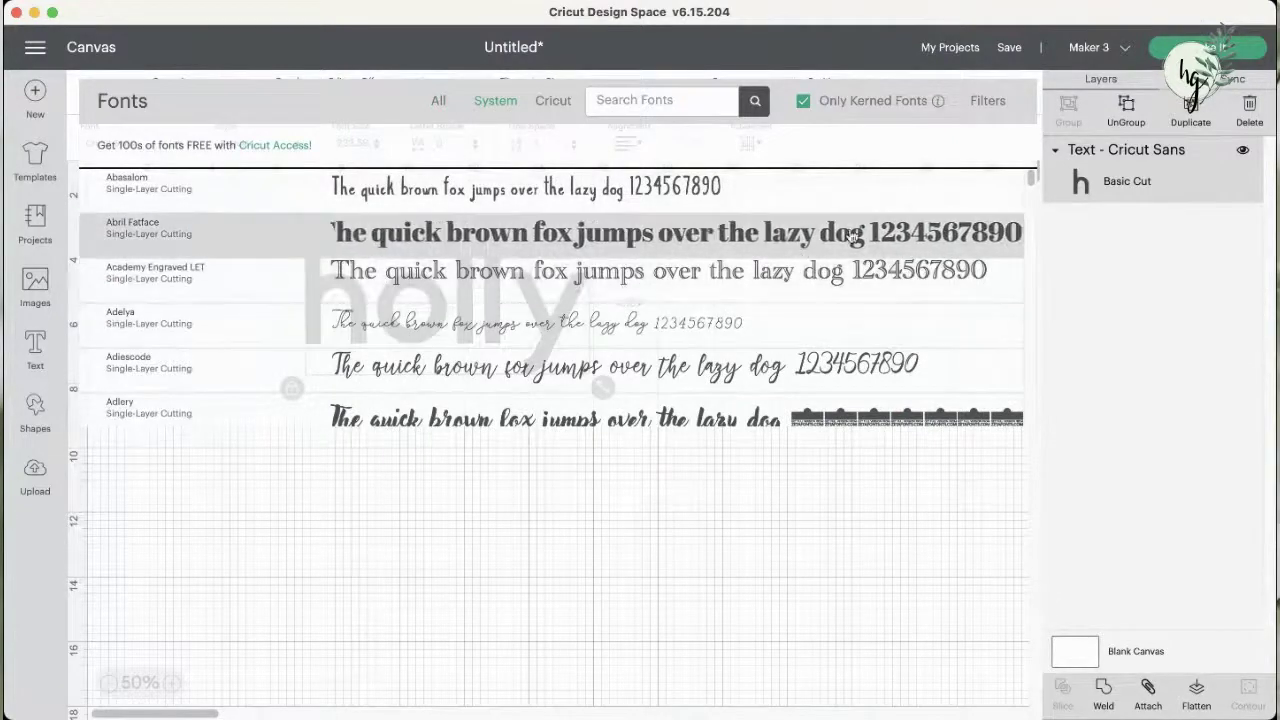
{"action": "mouse_move", "coordinate": [1031, 183]}
{"action": "left_mouse_down"}
{"action": "mouse_move", "coordinate": [1031, 220]}
{"action": "mouse_move", "coordinate": [1031, 182]}
{"action": "left_mouse_up"}
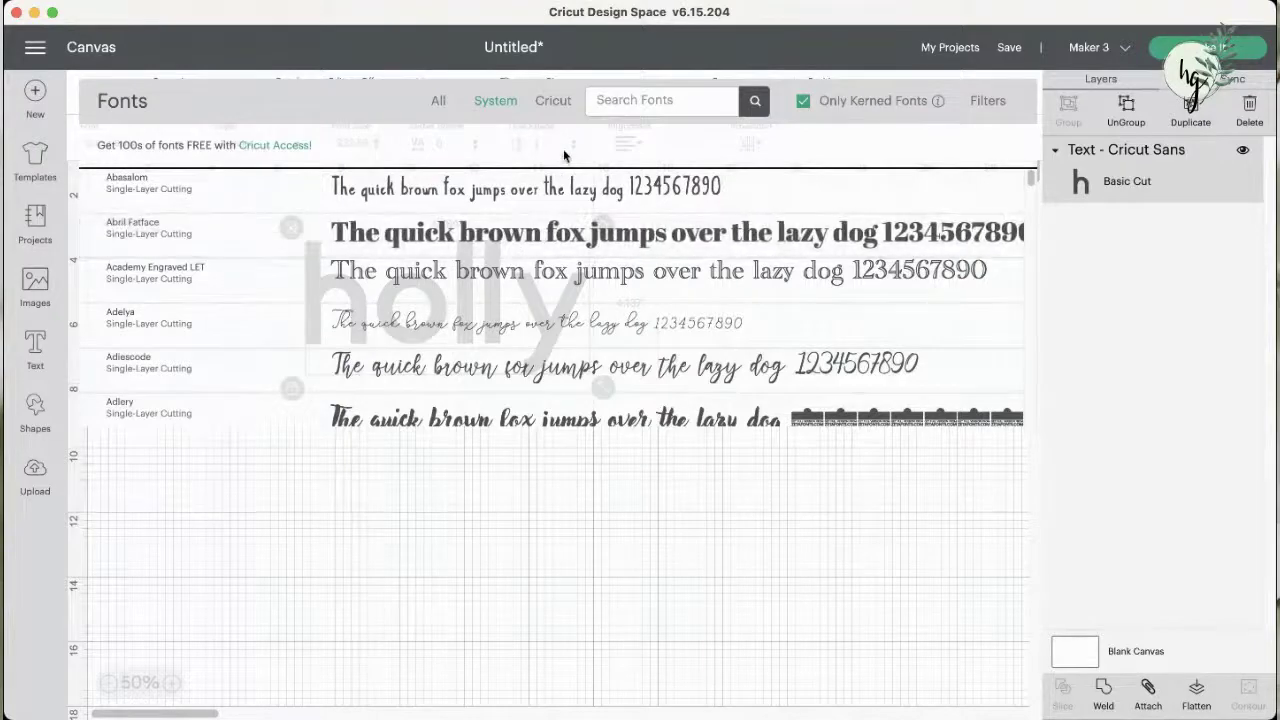
{"action": "left_click", "coordinate": [554, 111]}
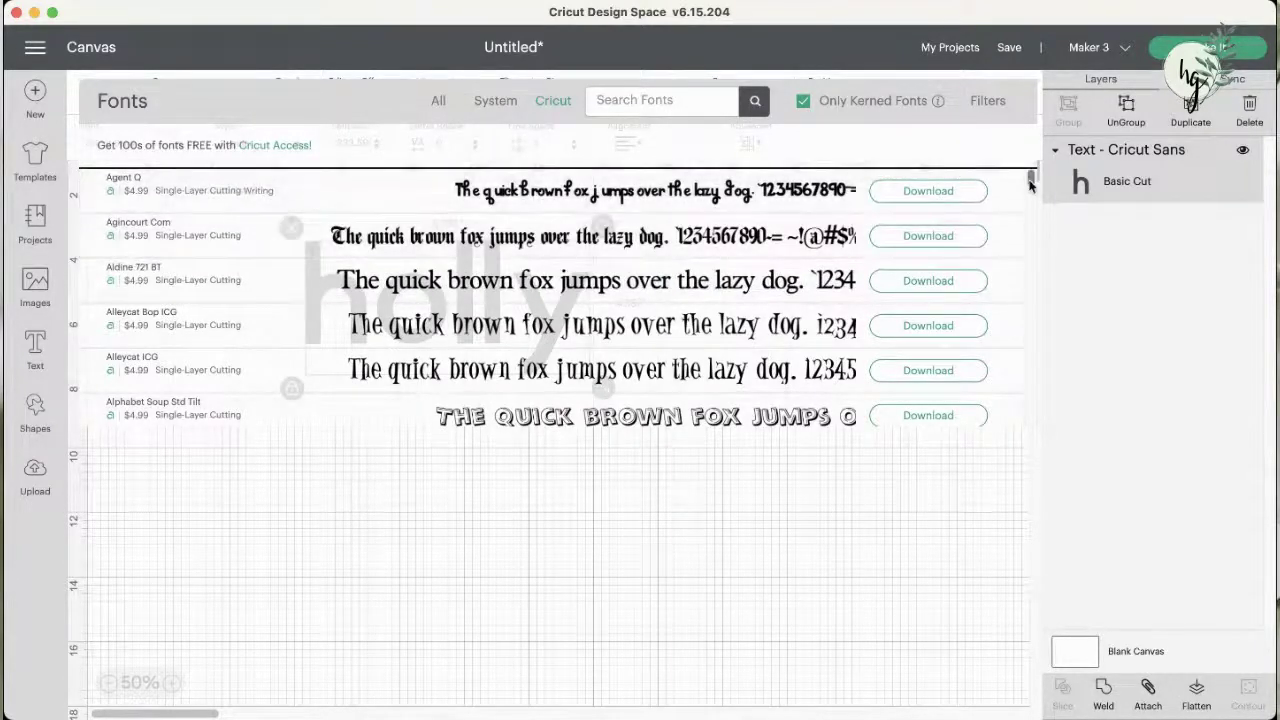
{"action": "left_click_drag", "start_coordinate": [1031, 185], "coordinate": [1020, 147]}
- Search the system fonts for "bell" and apply the Bellattrix font to the name text
{"action": "left_click", "coordinate": [495, 101]}
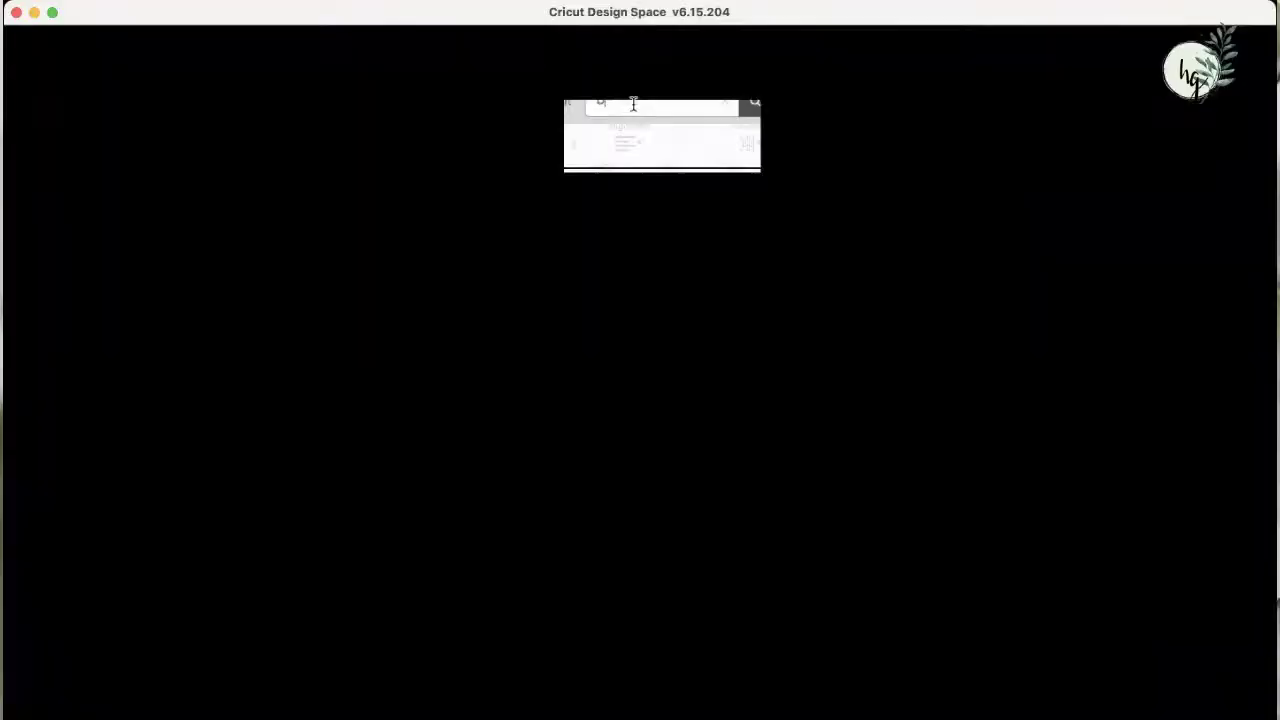
{"action": "type", "text": "bell"}
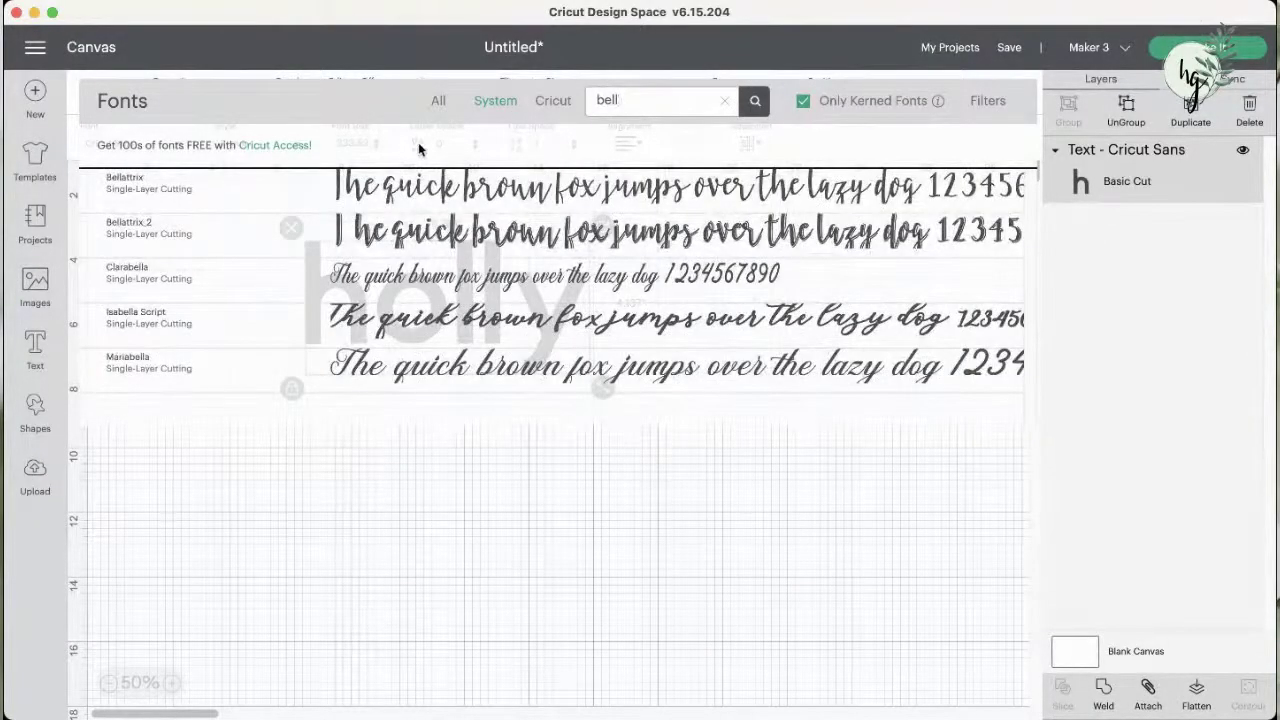
{"action": "left_click", "coordinate": [450, 183]}
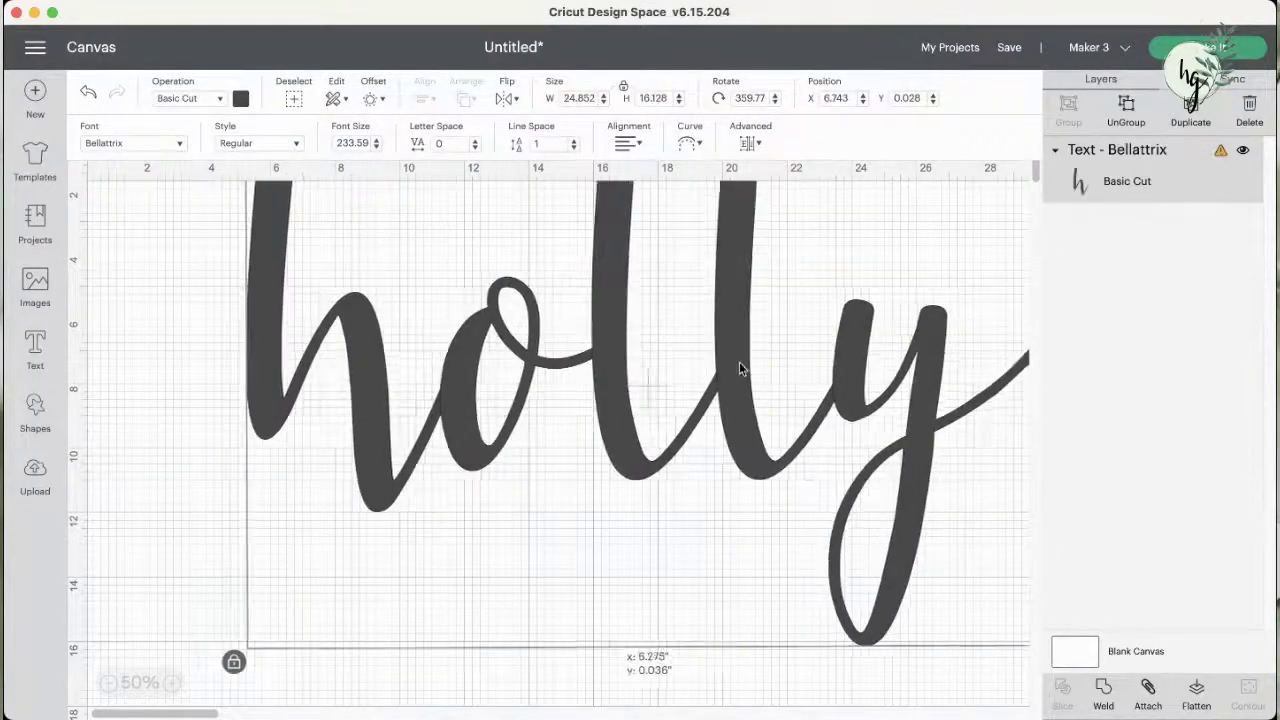
- Place the script text near the middle of the canvas and enlarge it to about 28.3 × 18.4 in
{"action": "left_click", "coordinate": [120, 683]}
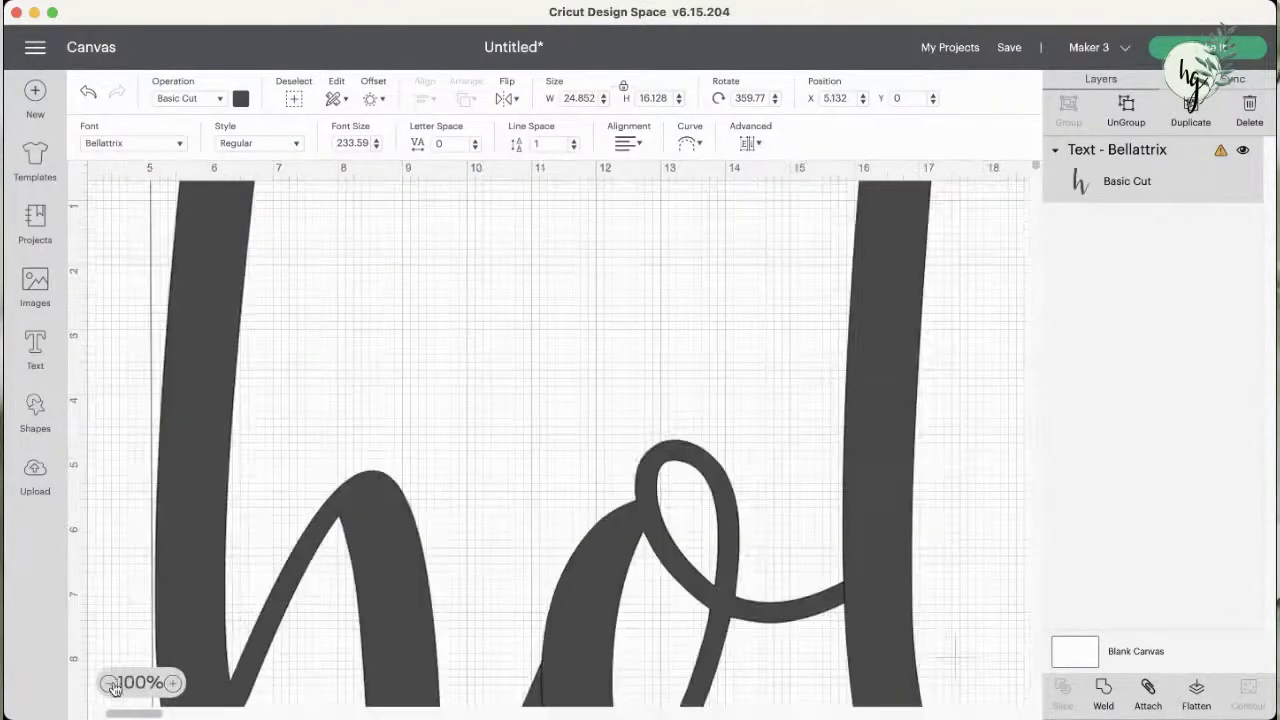
{"action": "left_click", "coordinate": [112, 685]}
{"action": "left_click", "coordinate": [110, 684]}
{"action": "left_click", "coordinate": [110, 684]}
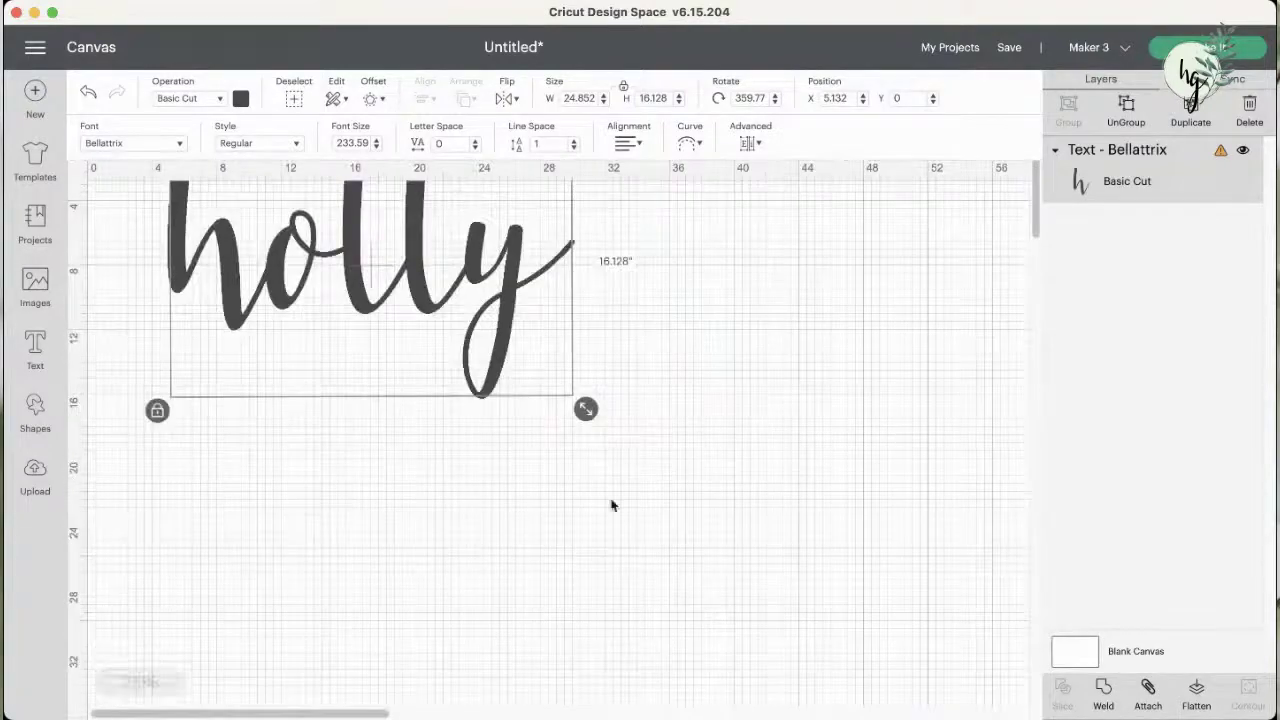
{"action": "left_click_drag", "start_coordinate": [440, 265], "coordinate": [704, 476]}
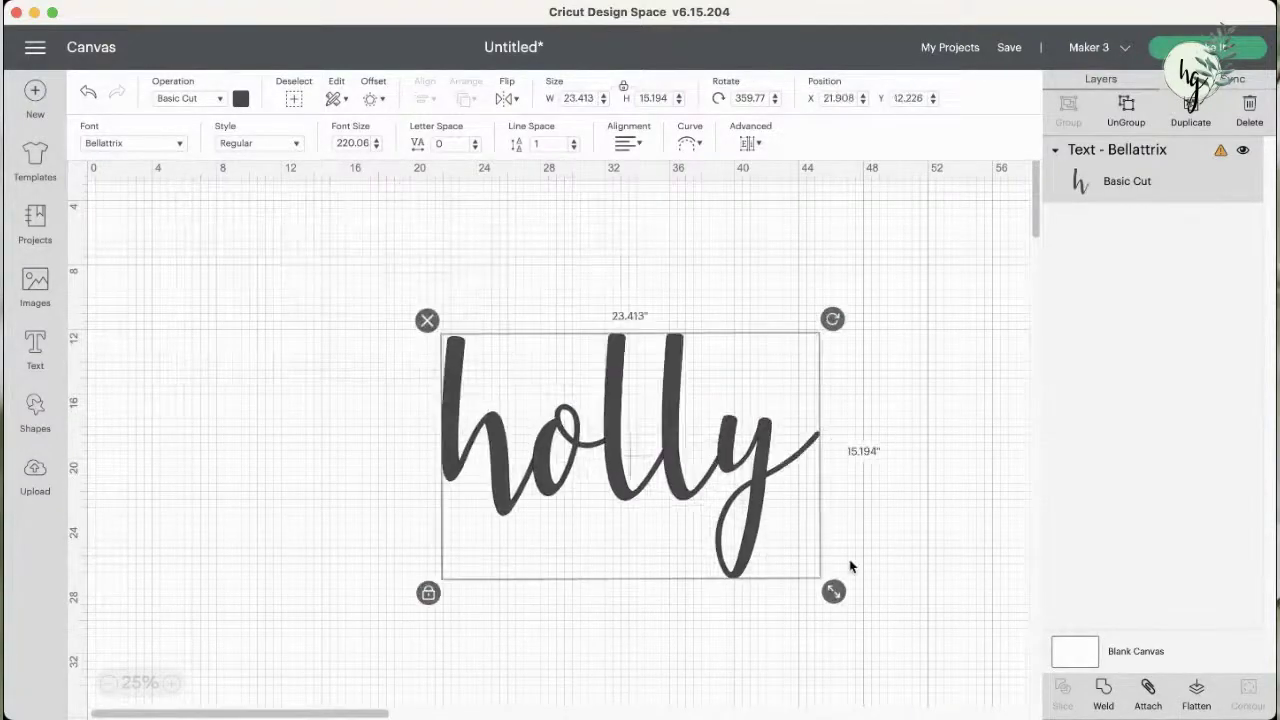
{"action": "left_click_drag", "start_coordinate": [831, 591], "coordinate": [909, 637]}
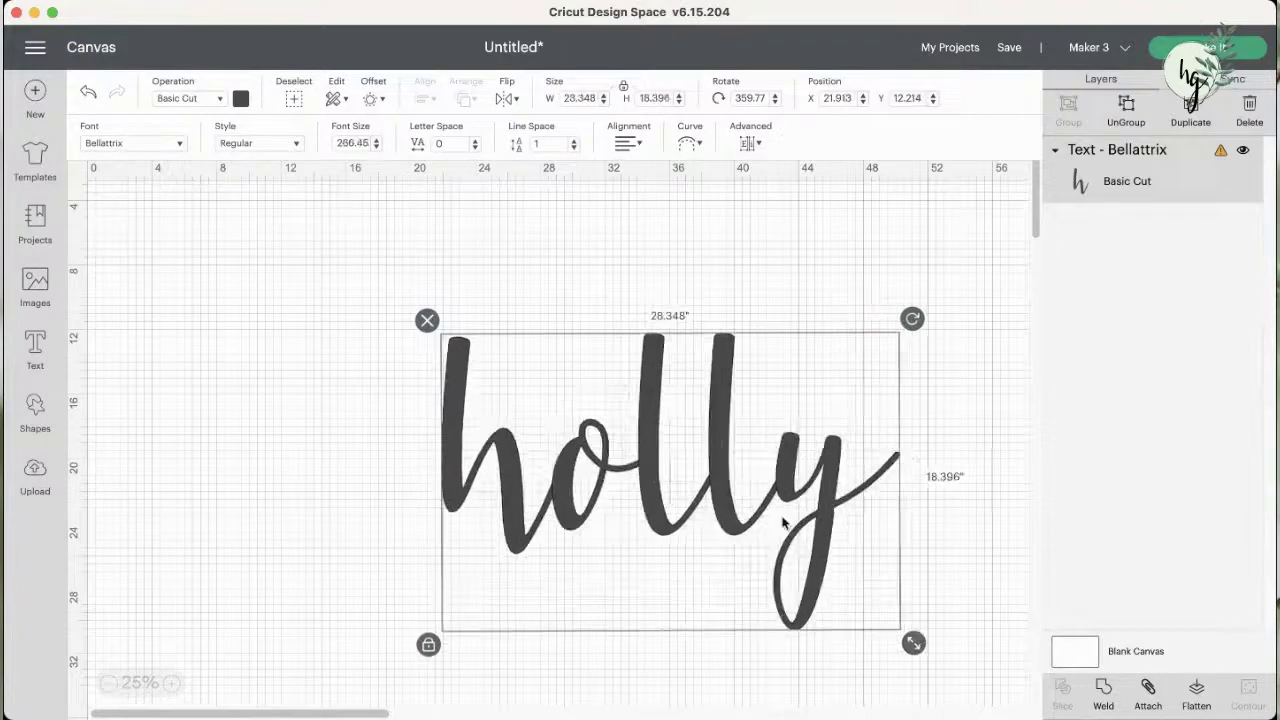
{"action": "left_click_drag", "start_coordinate": [770, 500], "coordinate": [643, 458]}
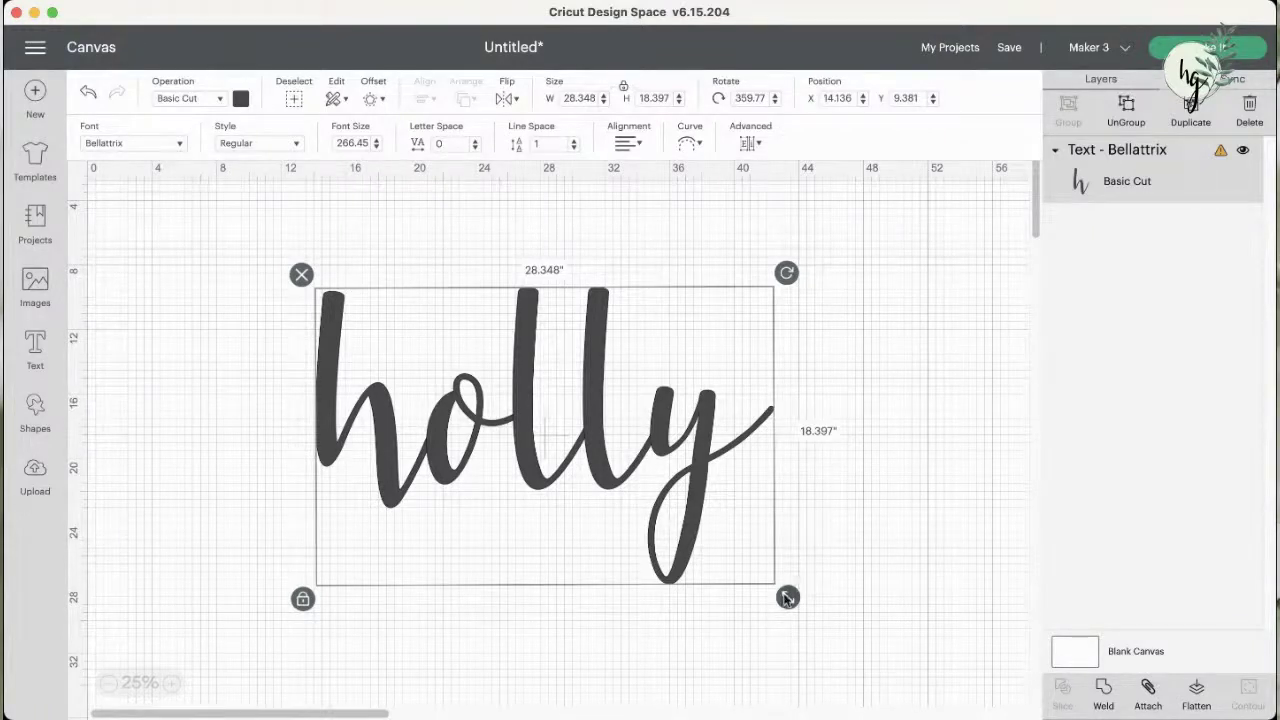
{"action": "left_click_drag", "start_coordinate": [788, 597], "coordinate": [787, 596]}
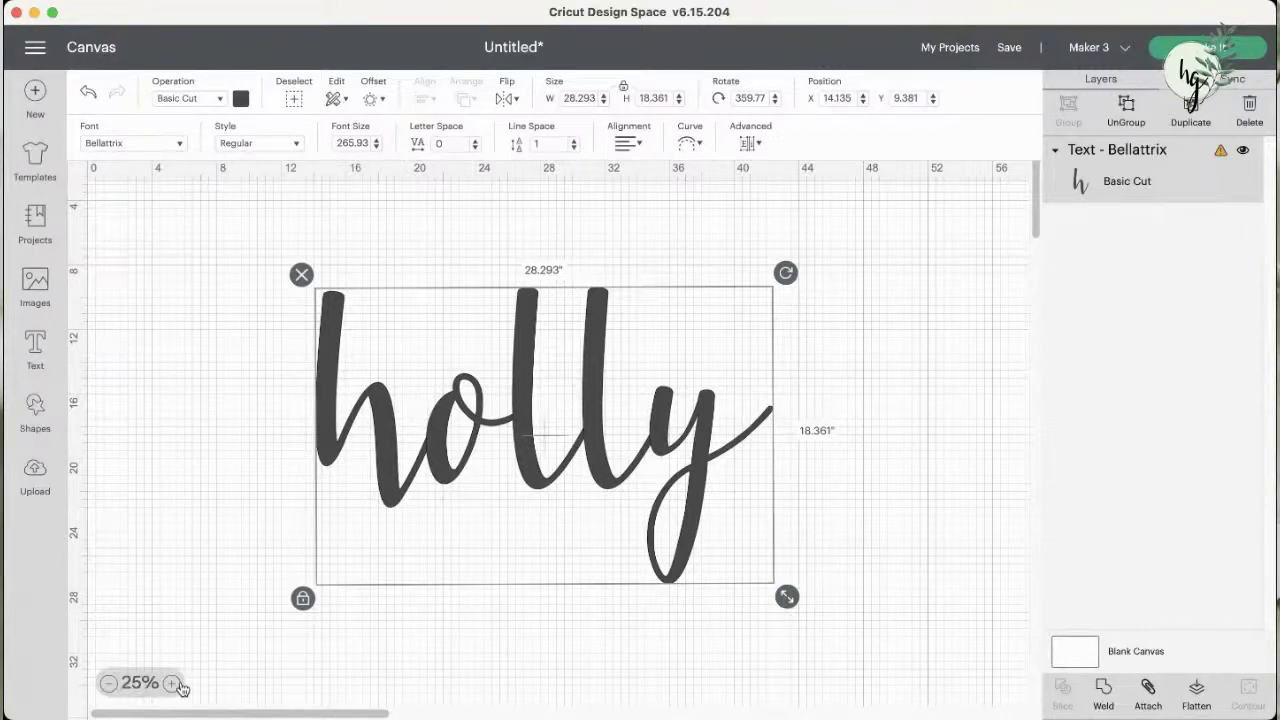
- Move the script name text to about X 12.09, Y 6.09 in and weld its overlapping letters into a single shape
{"action": "scroll", "coordinate": [518, 418], "scroll_direction": "up", "scroll_amount": 5}
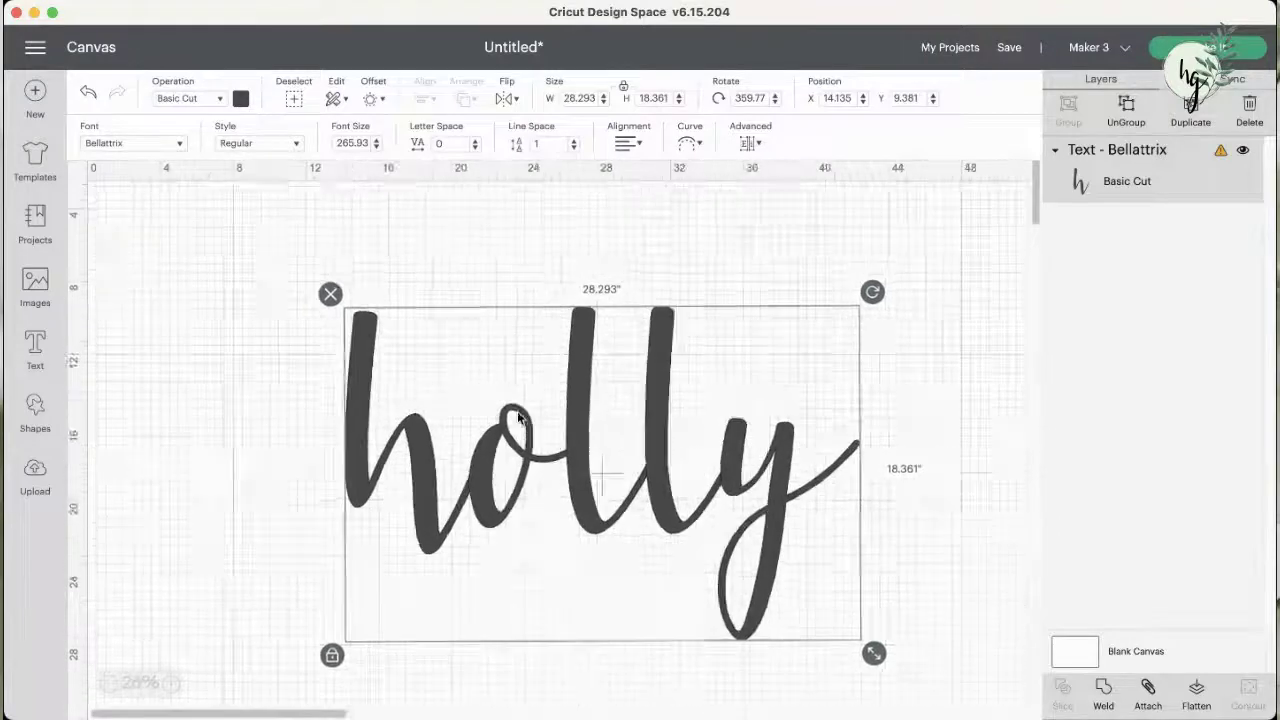
{"action": "scroll", "coordinate": [610, 432], "scroll_direction": "up", "scroll_amount": 2}
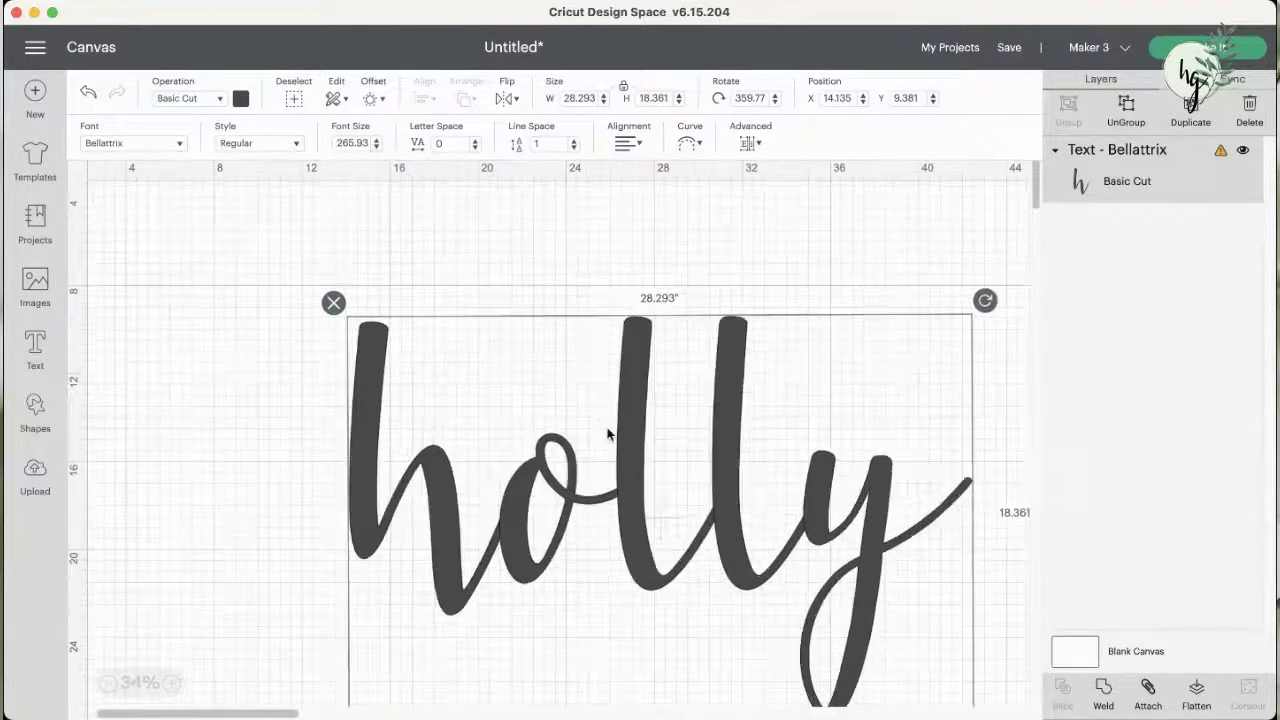
{"action": "left_click_drag", "start_coordinate": [610, 432], "coordinate": [577, 397]}
{"action": "scroll", "coordinate": [578, 397], "scroll_direction": "up", "scroll_amount": 2}
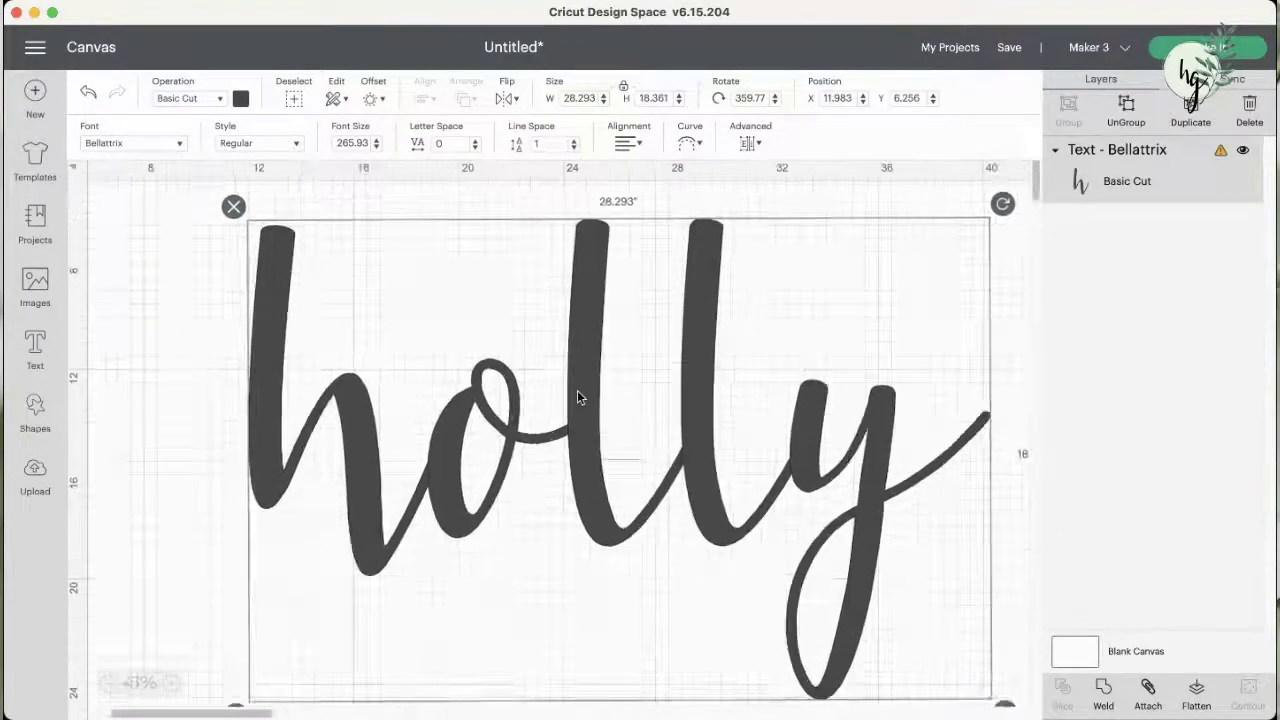
{"action": "scroll", "coordinate": [597, 420], "scroll_direction": "up", "scroll_amount": 1}
{"action": "scroll", "coordinate": [597, 420], "scroll_direction": "up", "scroll_amount": 1}
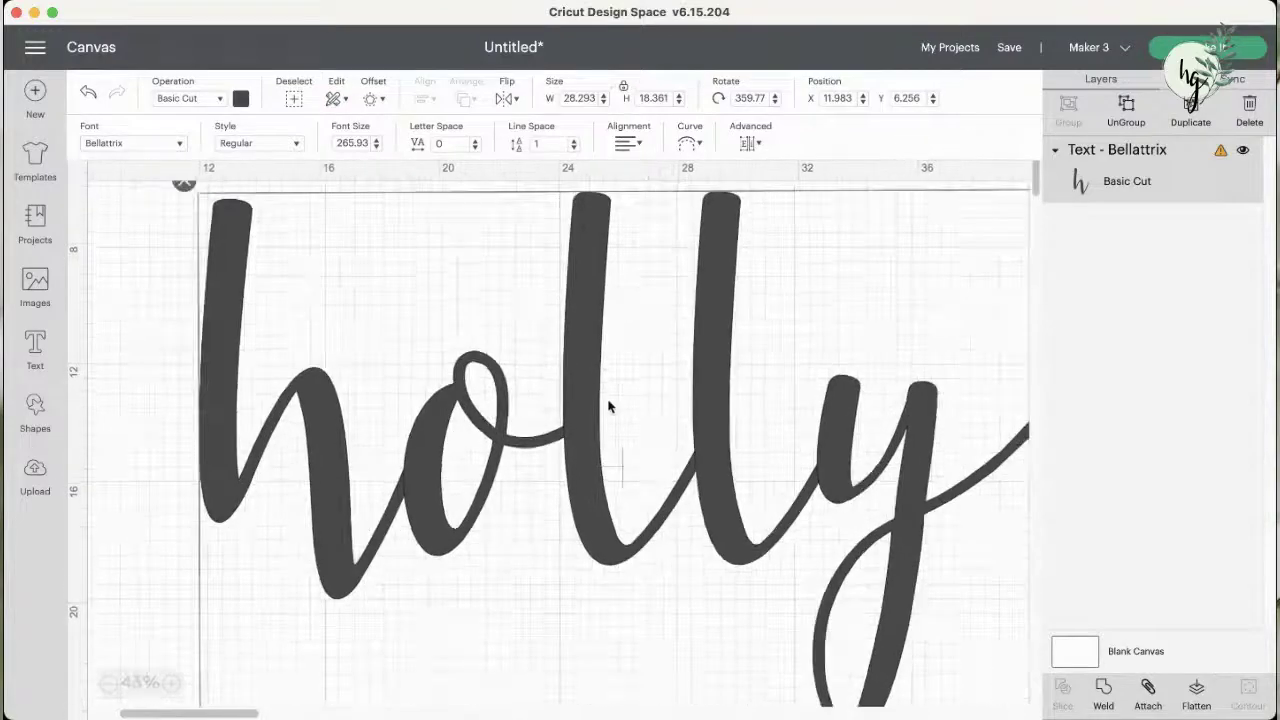
{"action": "scroll", "coordinate": [589, 429], "scroll_direction": "up", "scroll_amount": 1}
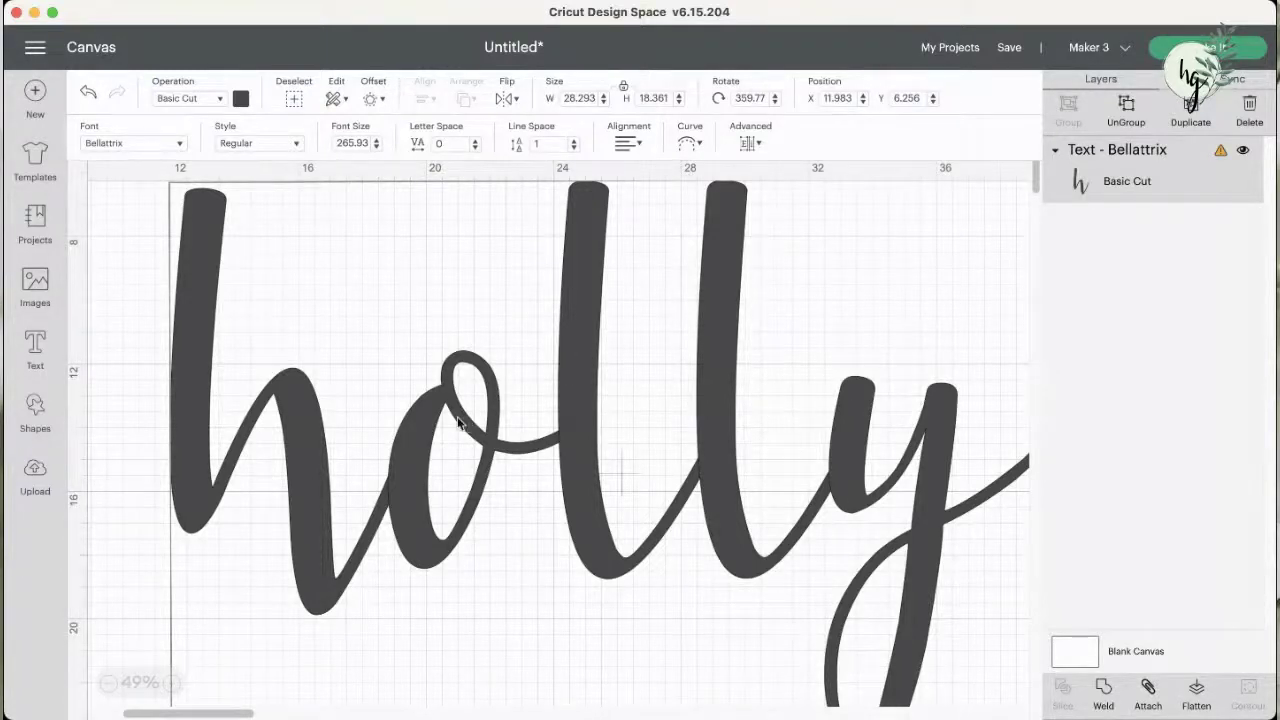
{"action": "left_click", "coordinate": [109, 684]}
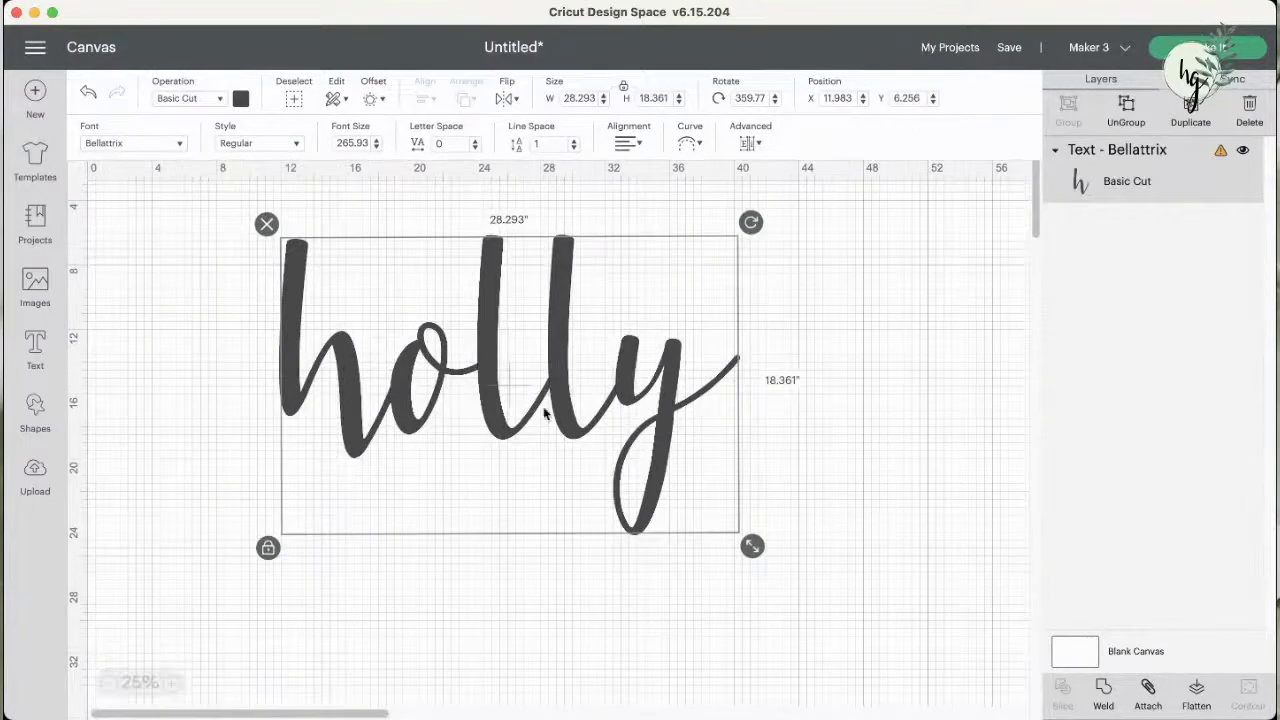
{"action": "left_click_drag", "start_coordinate": [543, 409], "coordinate": [545, 406]}
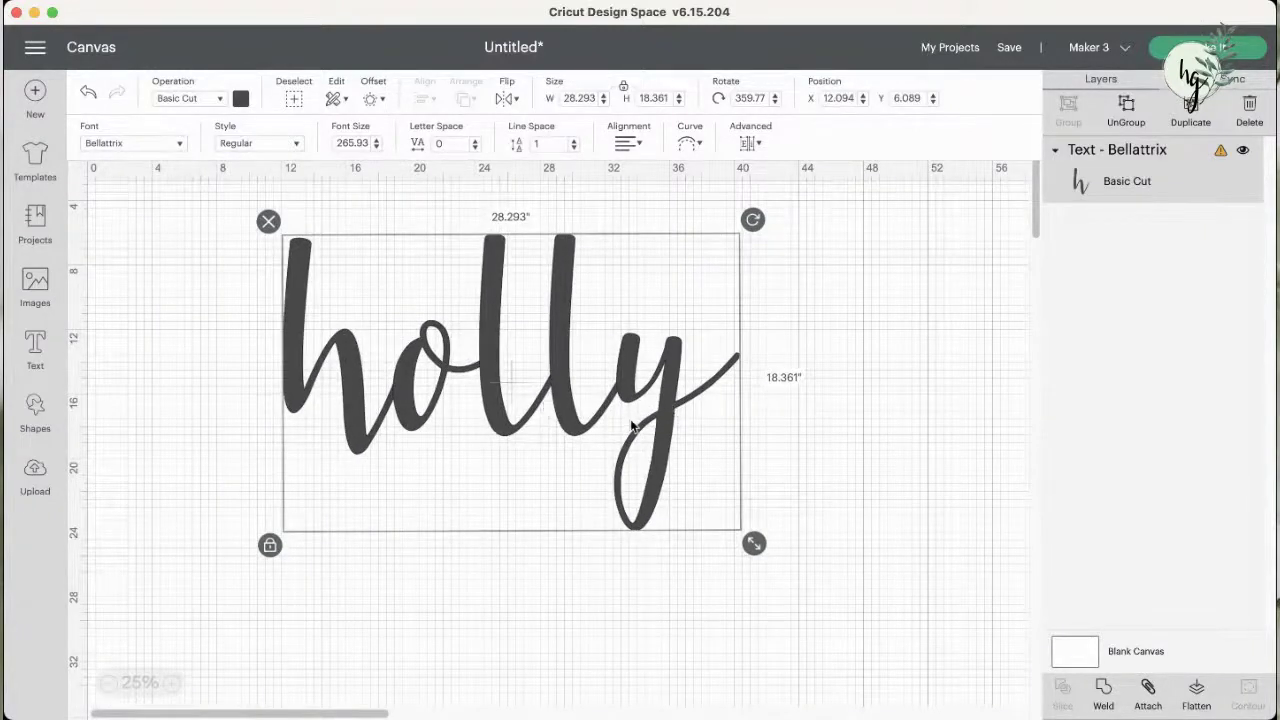
{"action": "left_click", "coordinate": [1107, 690]}
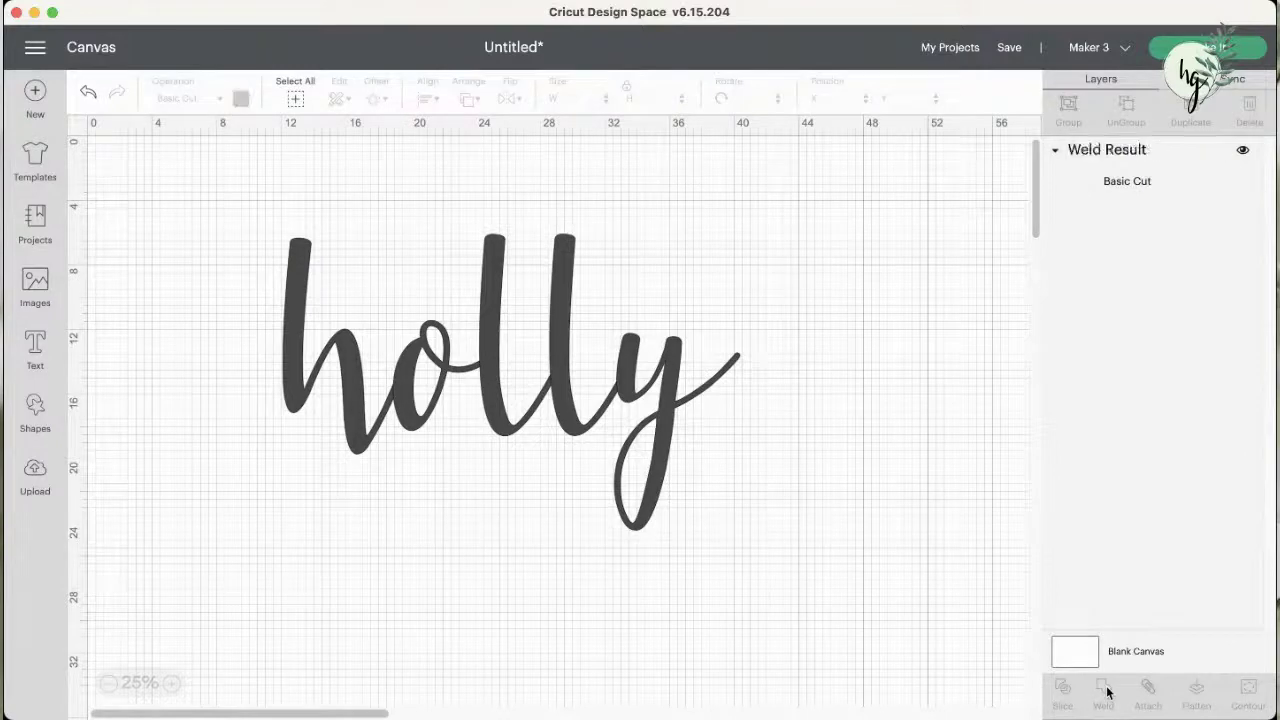
- Move the welded name to about X 8.33, Y 3.6 in and scale it down to about 22.6 × 14.7 in
{"action": "scroll", "coordinate": [451, 367], "scroll_direction": "up", "scroll_amount": 3}
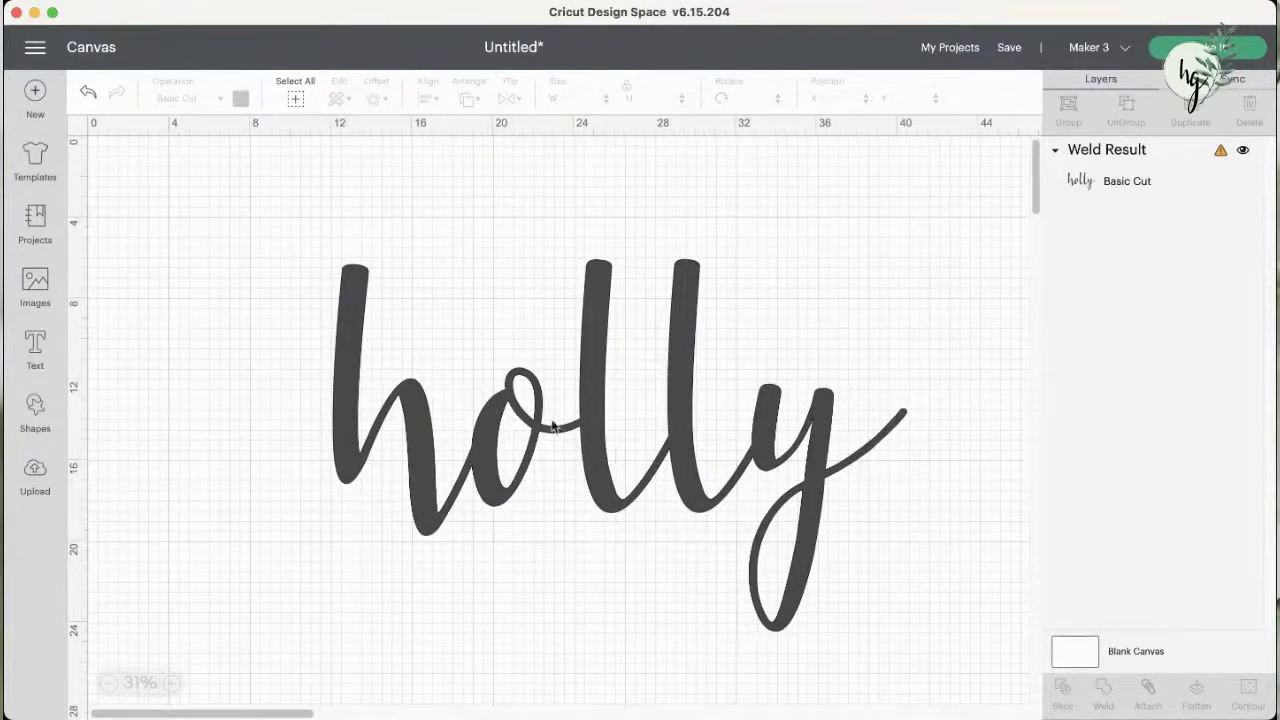
{"action": "left_click", "coordinate": [506, 382]}
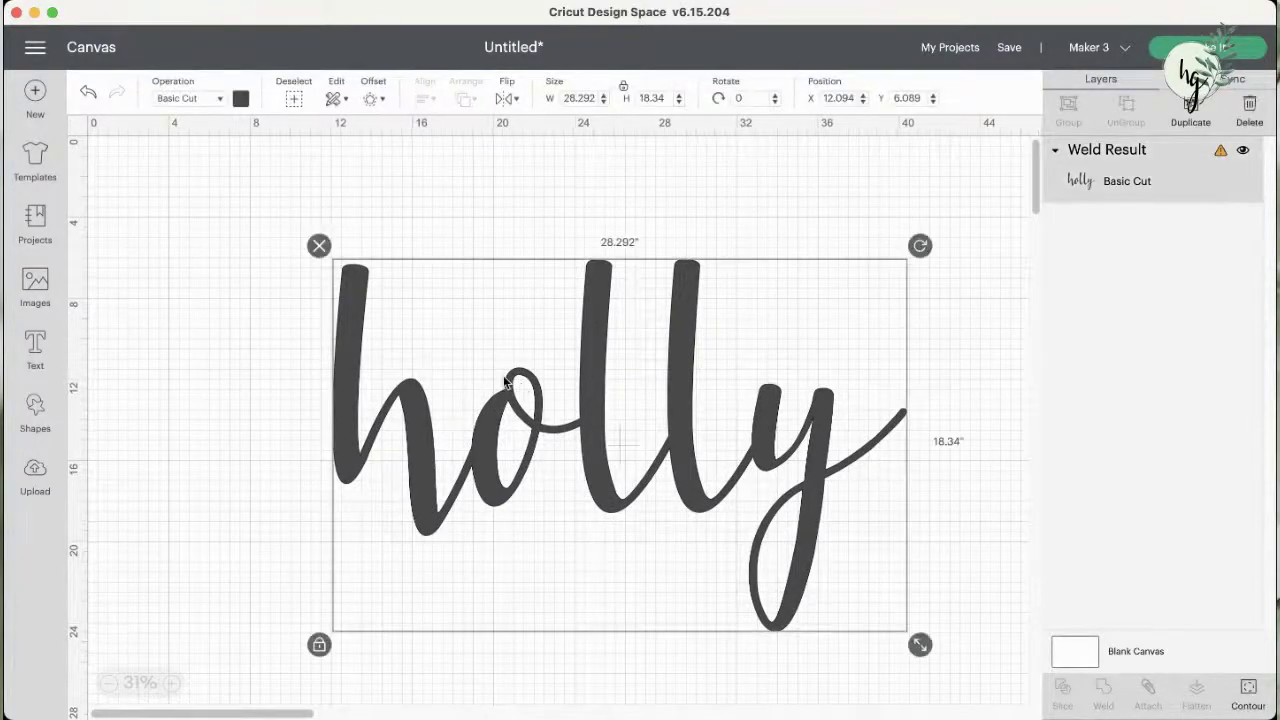
{"action": "left_click_drag", "start_coordinate": [506, 382], "coordinate": [442, 340]}
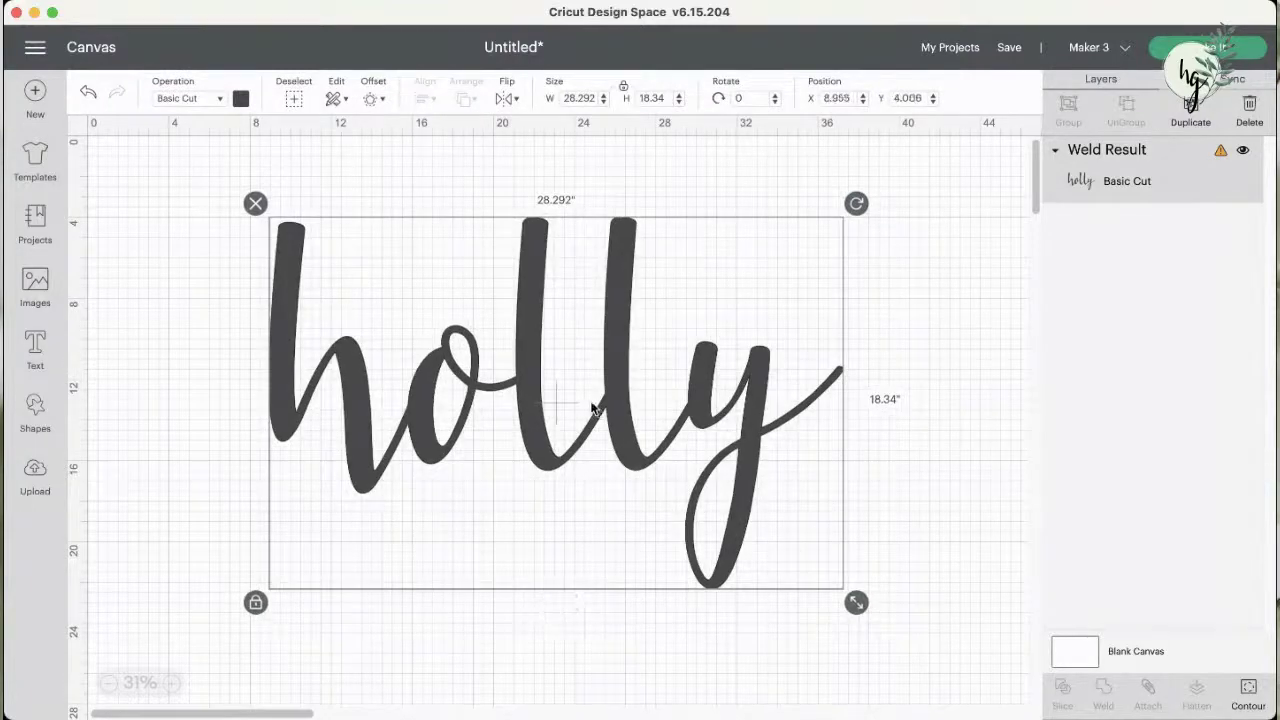
{"action": "left_click_drag", "start_coordinate": [576, 398], "coordinate": [564, 390]}
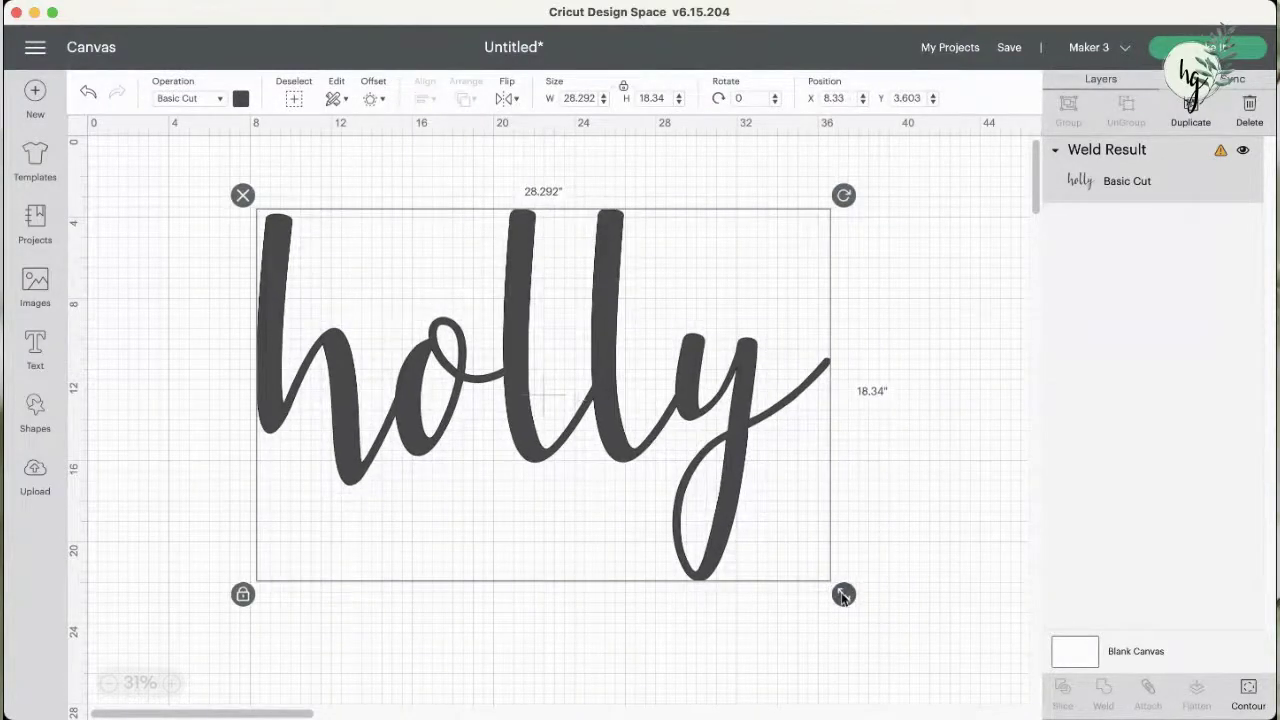
{"action": "left_click_drag", "start_coordinate": [815, 573], "coordinate": [732, 495]}
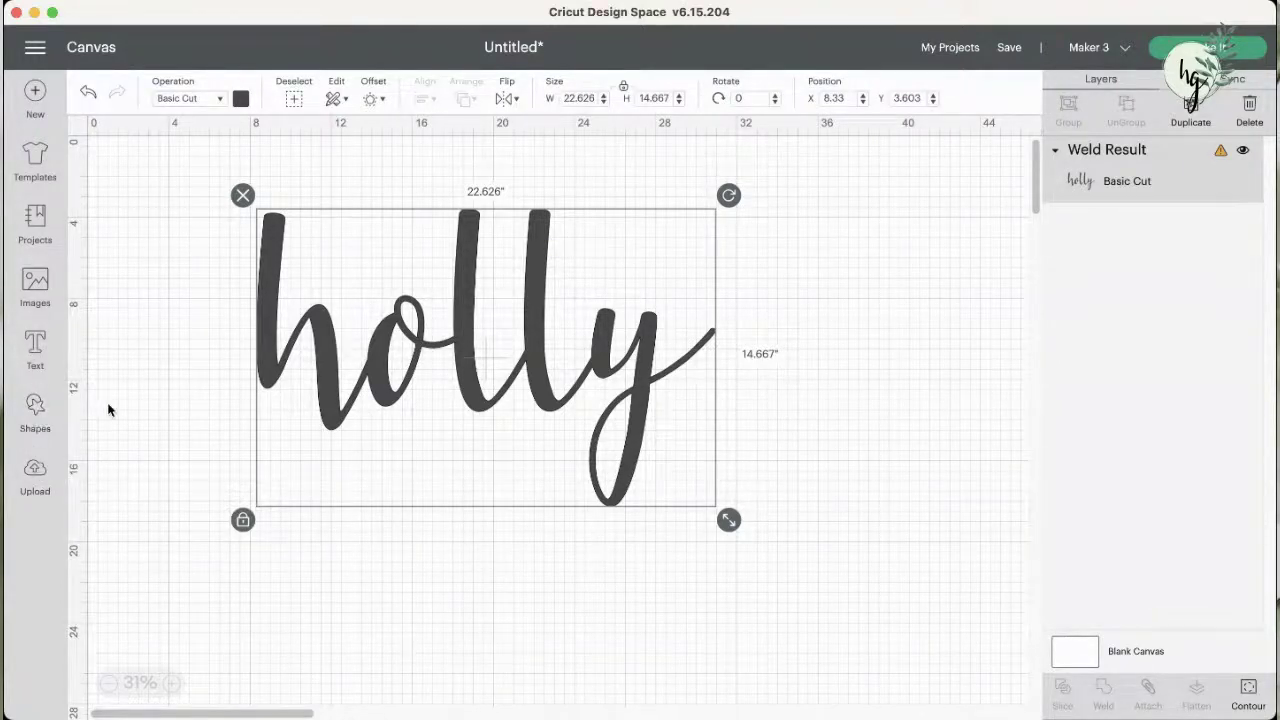
- Add a square shape and place it beside the welded name at about X 35.6, Y 4.22 in
{"action": "left_click", "coordinate": [37, 407]}
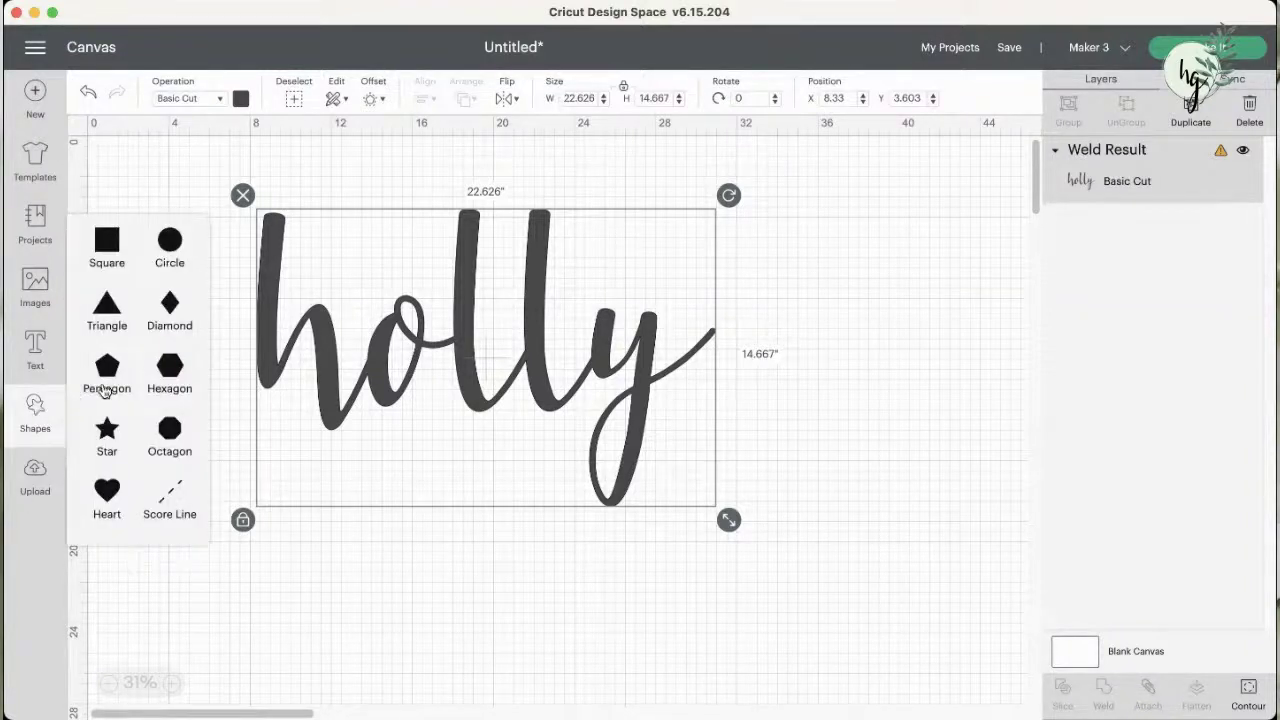
{"action": "left_click", "coordinate": [110, 250]}
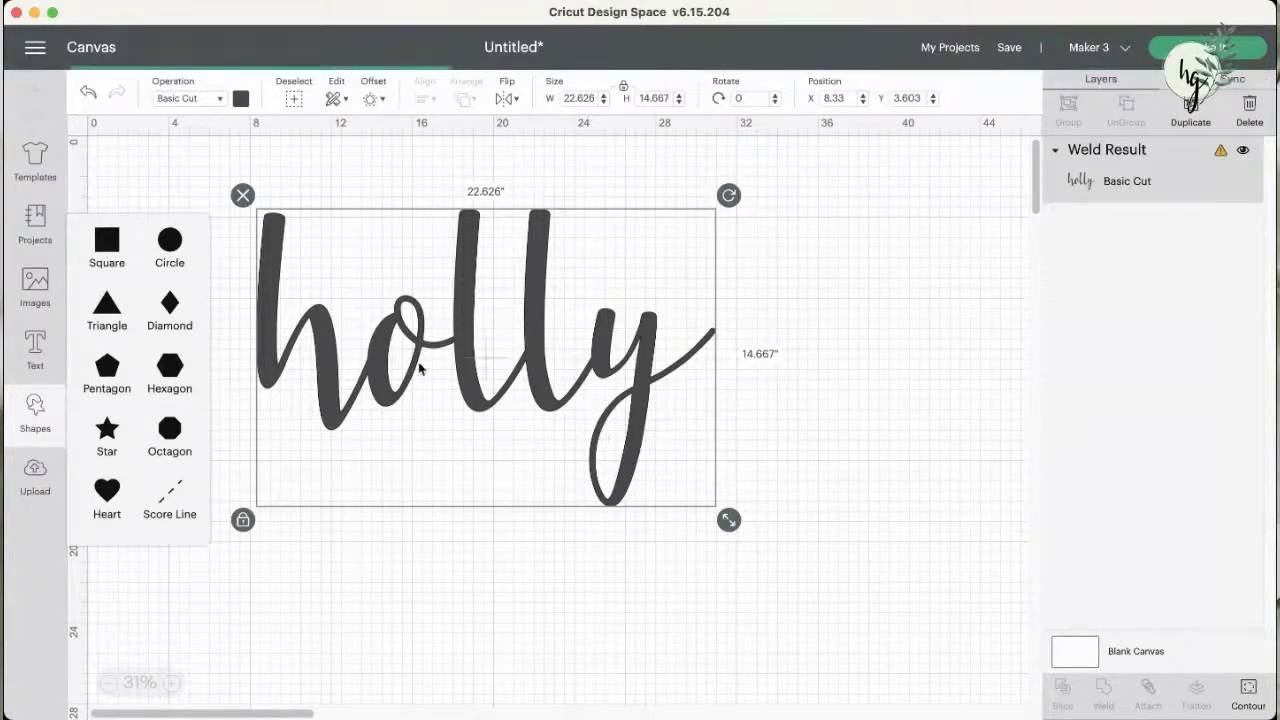
{"action": "left_click_drag", "start_coordinate": [137, 168], "coordinate": [850, 247]}
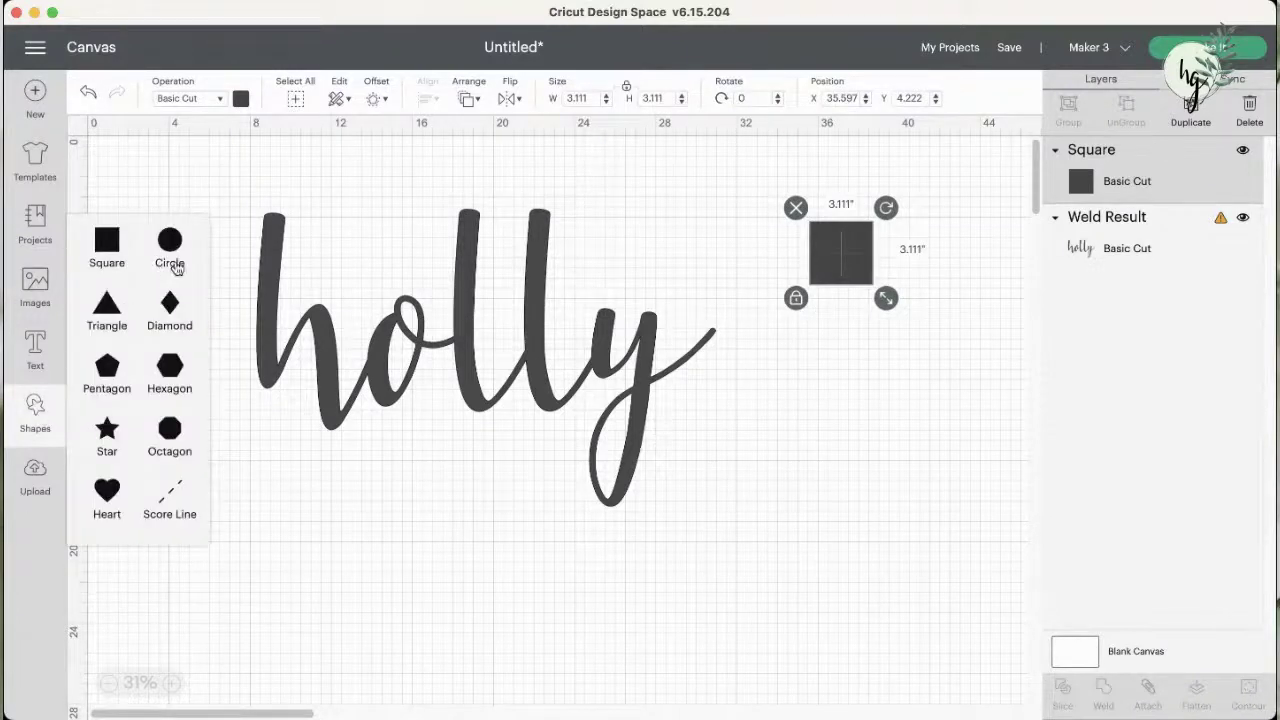
- Unlock the square's proportions, stretch it to about 3.56 × 6.13 in, and delete it
{"action": "left_click", "coordinate": [797, 300]}
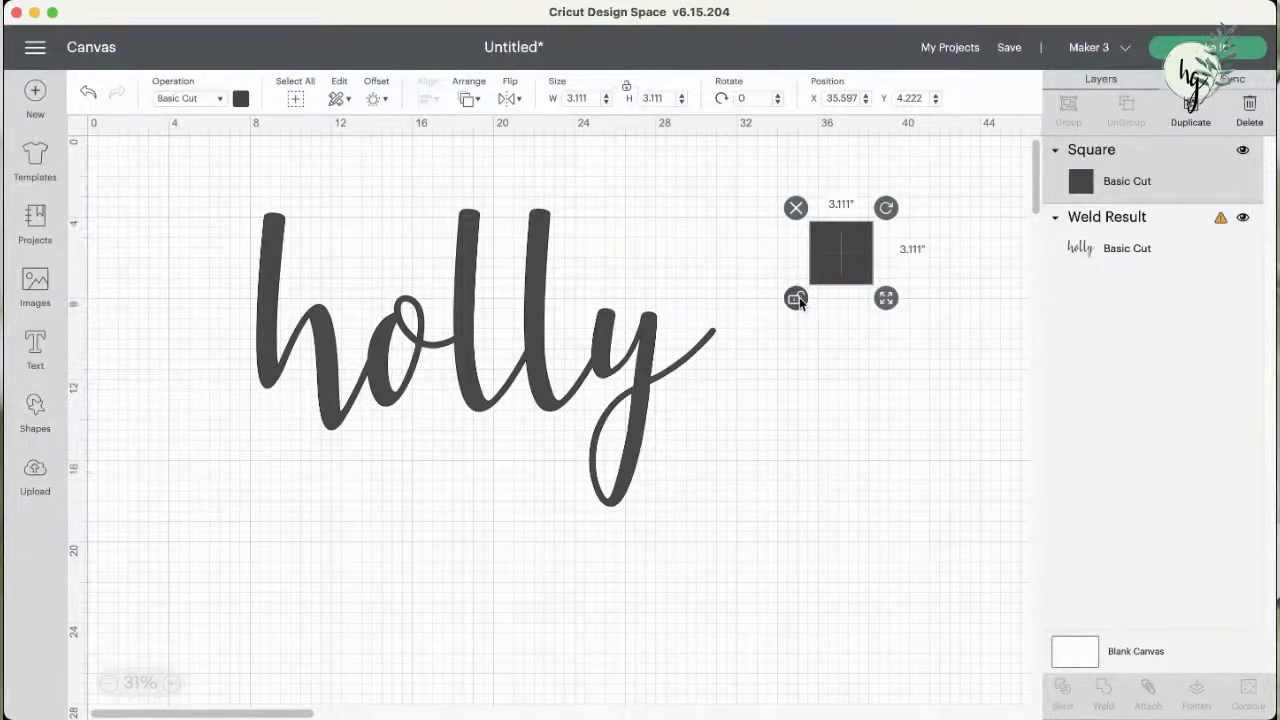
{"action": "left_click_drag", "start_coordinate": [886, 298], "coordinate": [894, 357]}
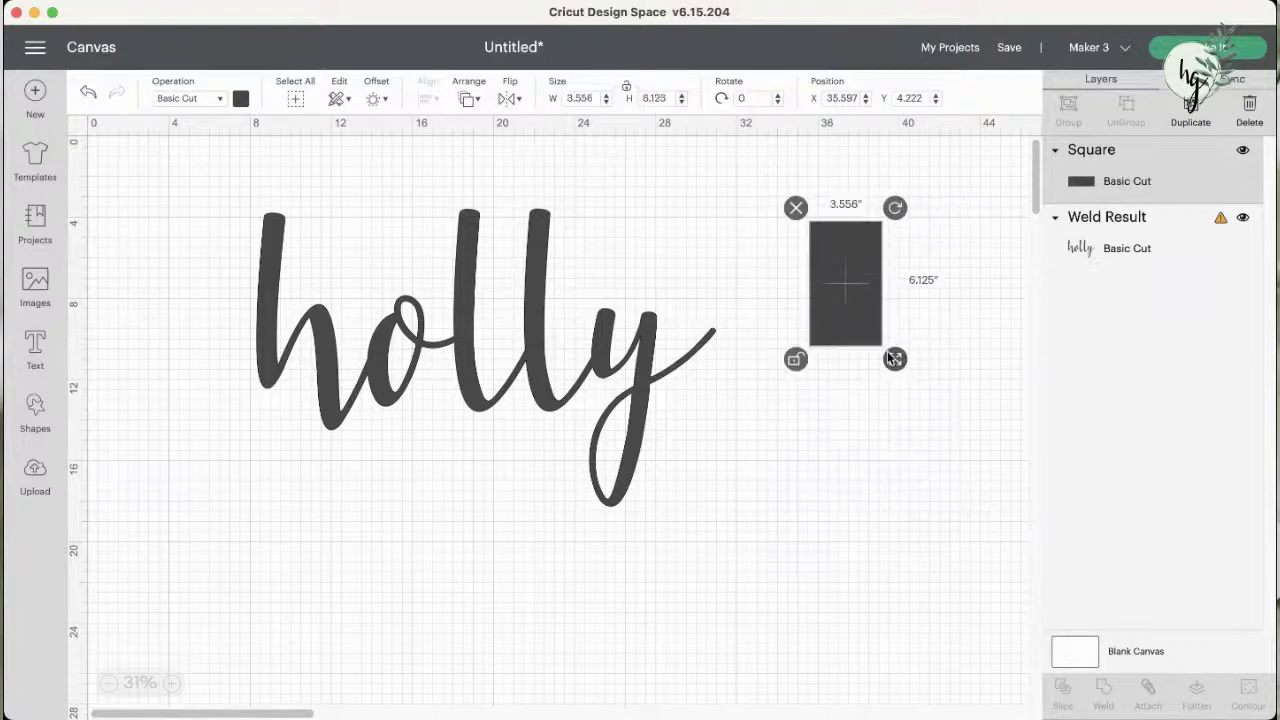
{"action": "left_click", "coordinate": [796, 208]}
- Add a circle shape, move it beside the lower end of the name, and delete it
{"action": "left_click", "coordinate": [55, 420]}
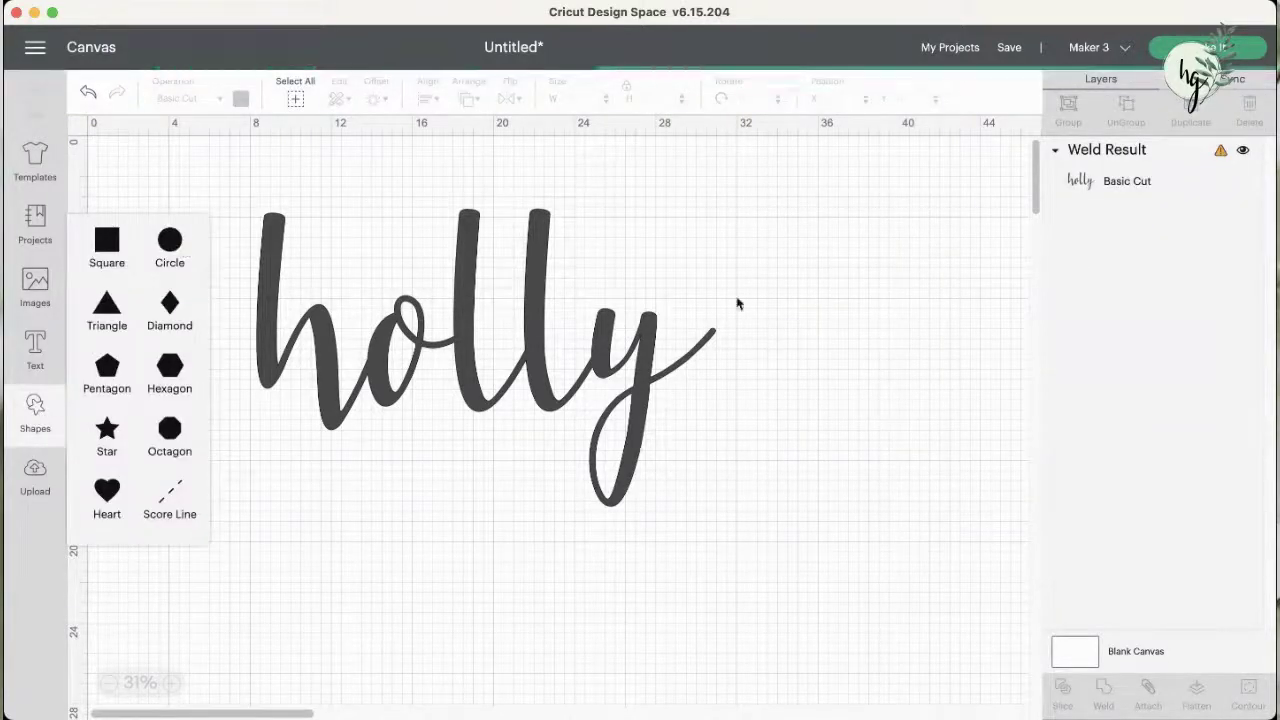
{"action": "left_click", "coordinate": [170, 240]}
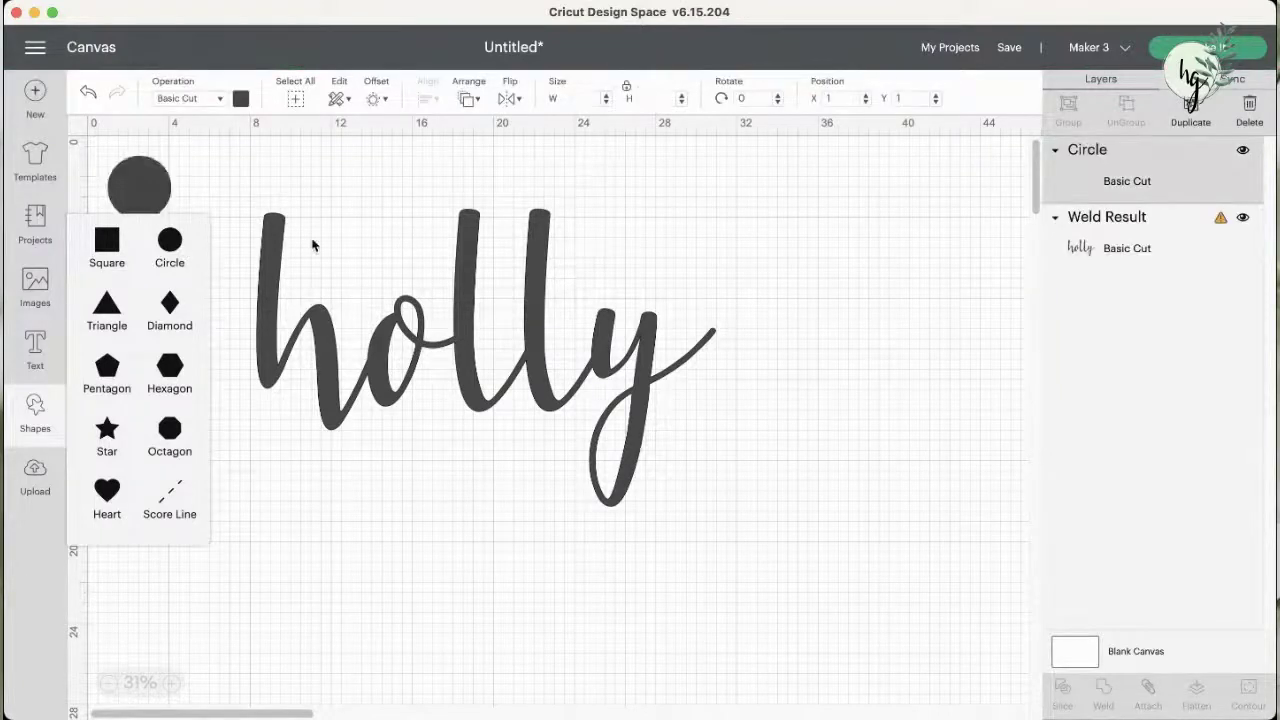
{"action": "left_click_drag", "start_coordinate": [155, 205], "coordinate": [751, 448]}
{"action": "left_click", "coordinate": [832, 358]}
{"action": "left_click", "coordinate": [719, 267]}
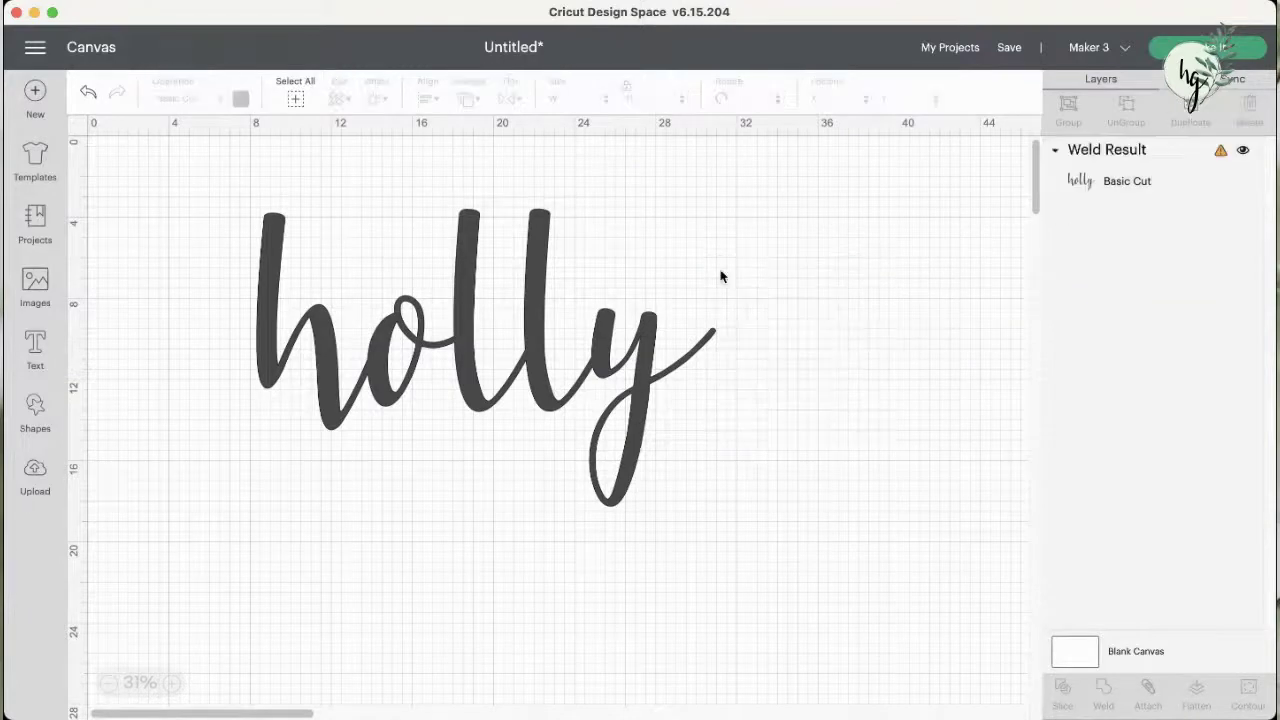
- Look through the recent uploads and upload the hotcocoacup image as a cut image
{"action": "left_click", "coordinate": [33, 475]}
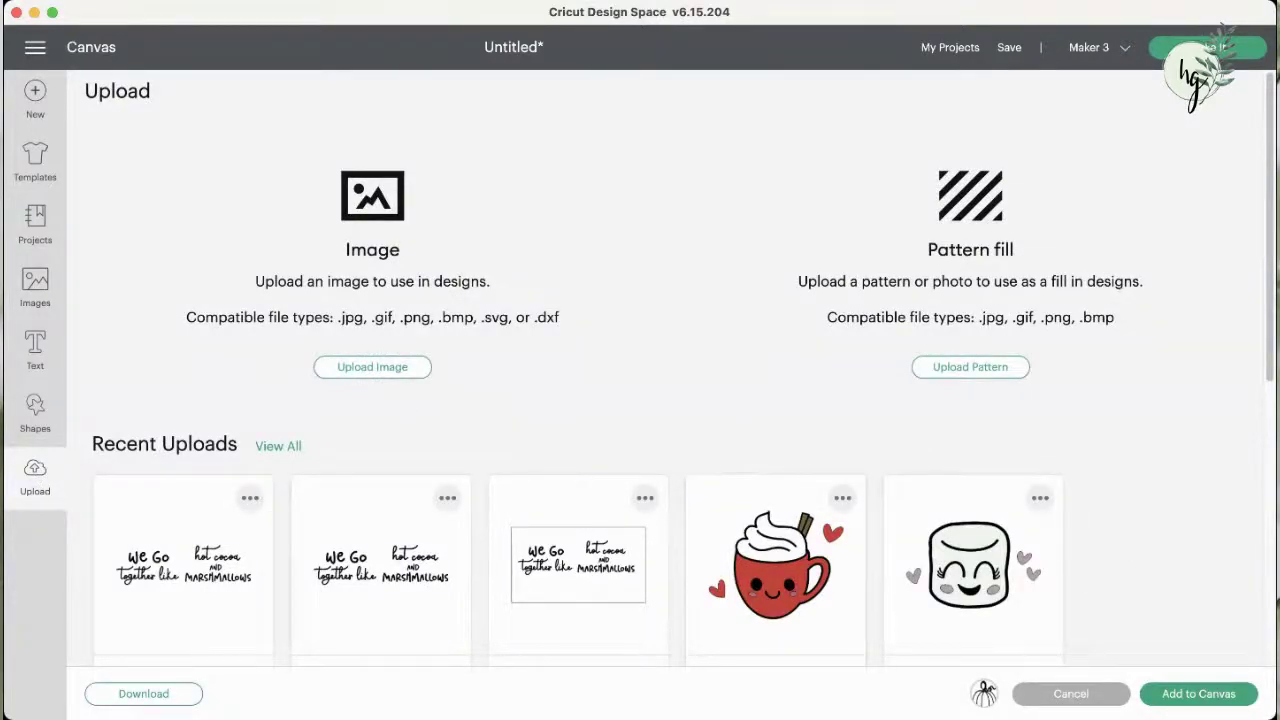
{"action": "scroll", "coordinate": [682, 364], "scroll_direction": "down", "scroll_amount": 2}
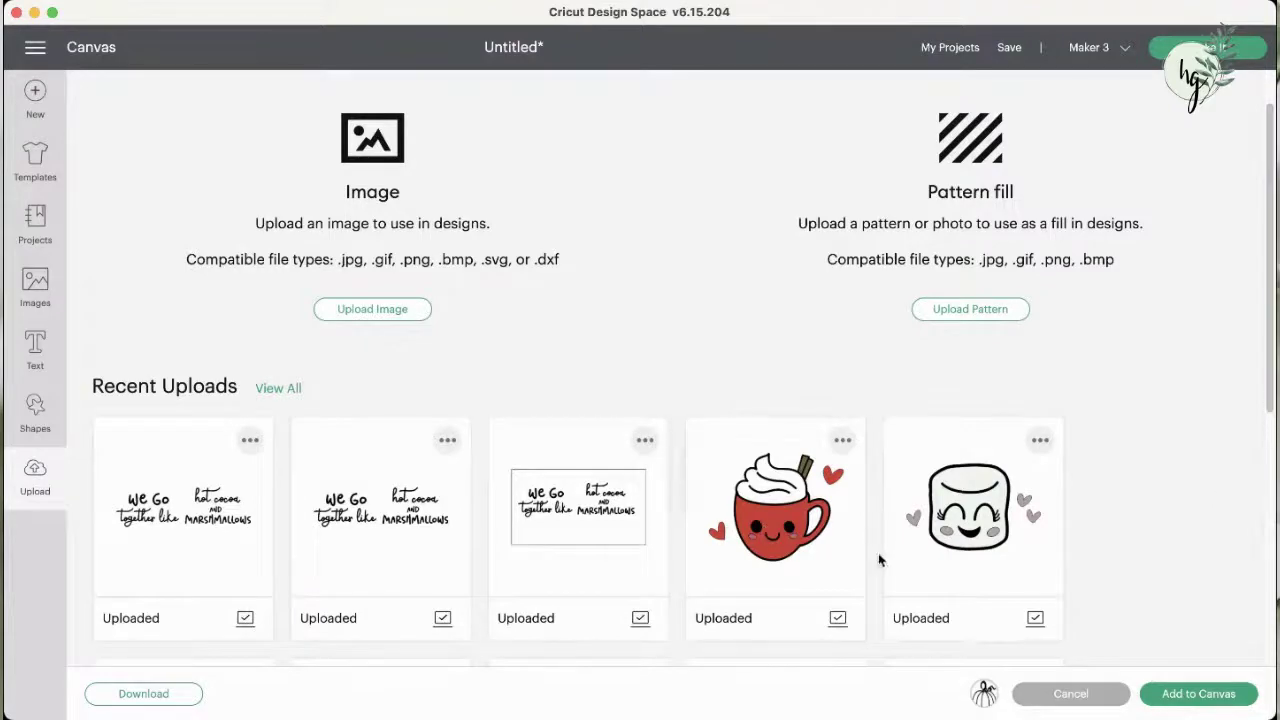
{"action": "left_click_drag", "start_coordinate": [1268, 400], "coordinate": [1268, 515]}
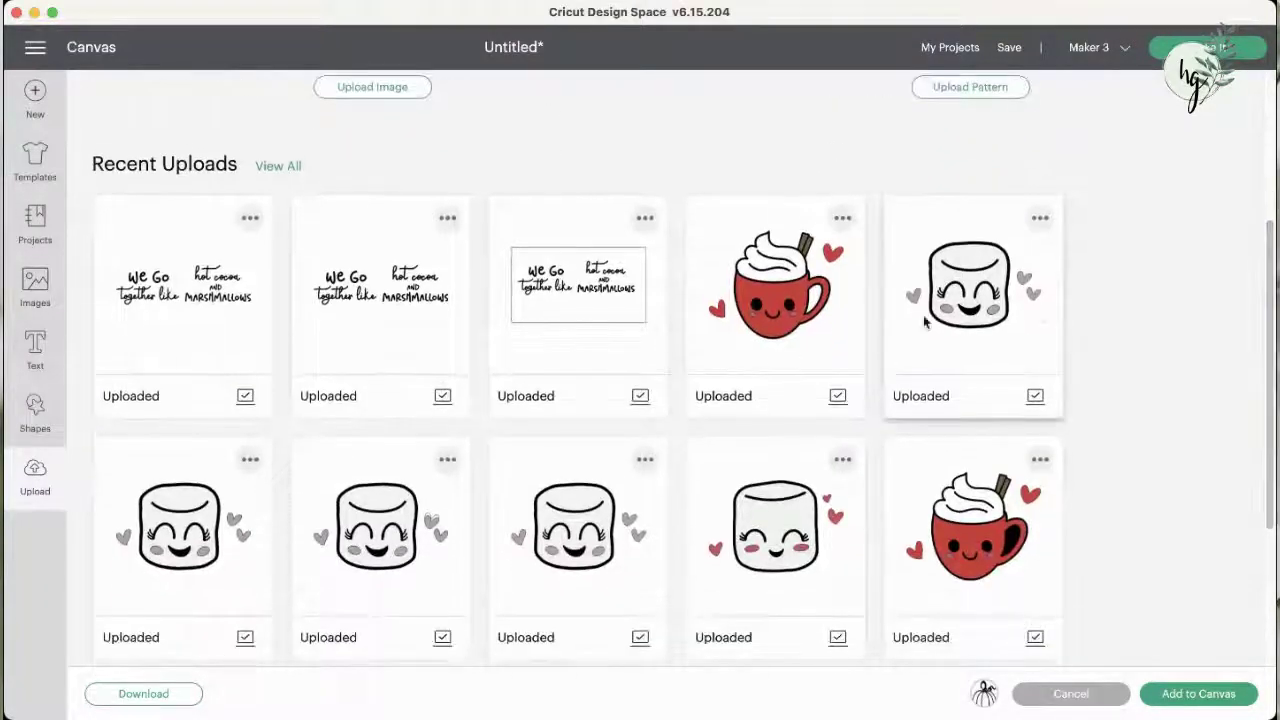
{"action": "left_click_drag", "start_coordinate": [1268, 515], "coordinate": [1255, 399]}
{"action": "scroll", "coordinate": [1255, 399], "scroll_direction": "up", "scroll_amount": 2}
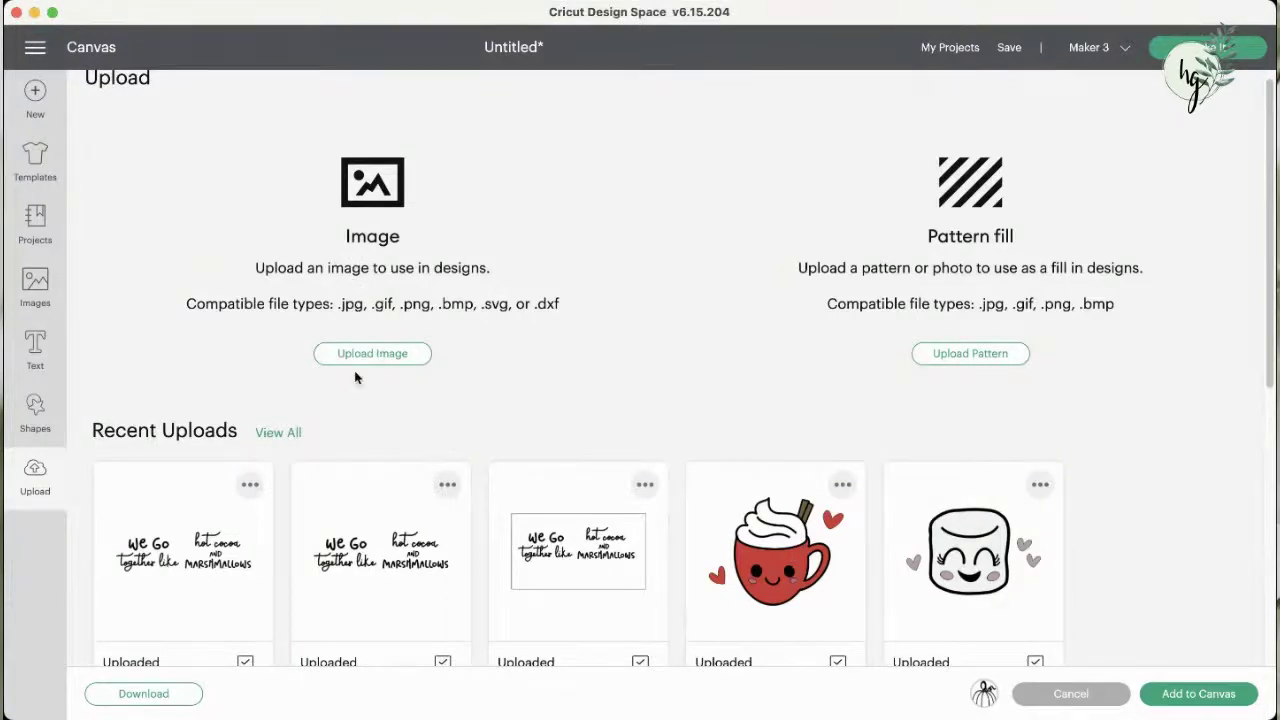
{"action": "left_click", "coordinate": [328, 355]}
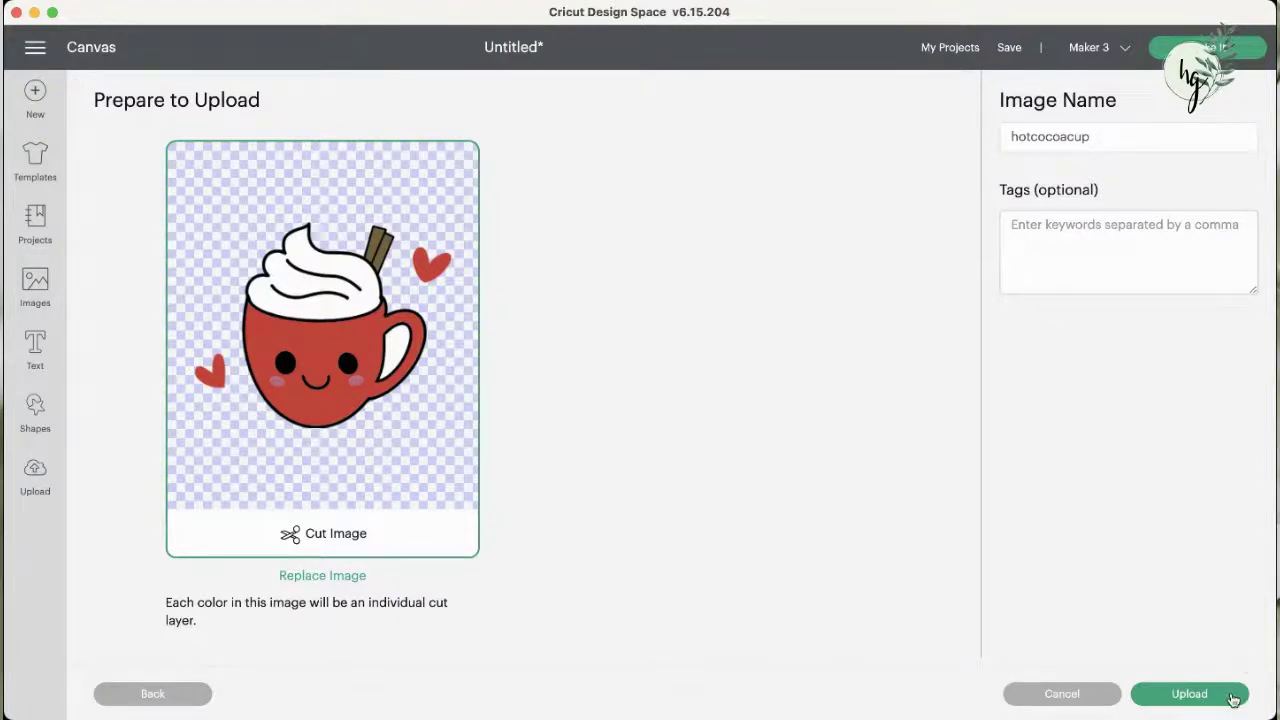
{"action": "left_click", "coordinate": [1187, 694]}
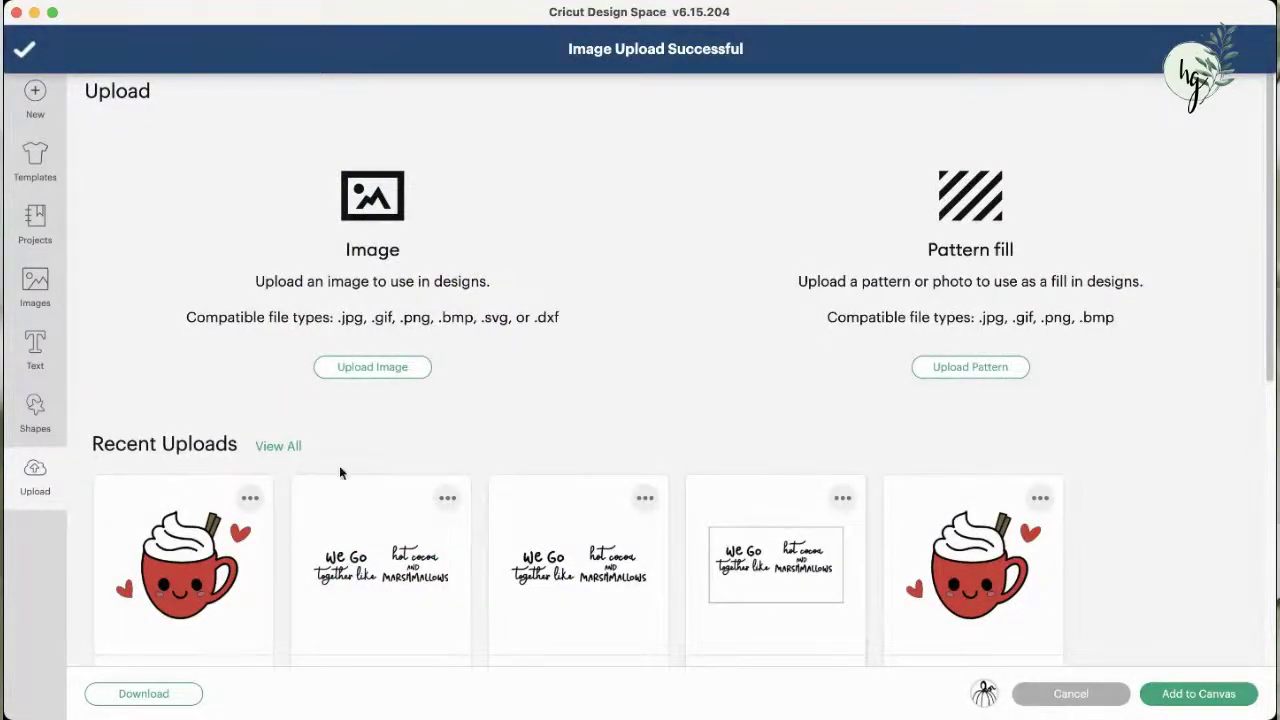
- Delete three recent uploads: the third-listed cocoamugtext image, the framed hotcocoamugtext image and the fifth-listed marshmallow image
{"action": "left_click", "coordinate": [645, 498]}
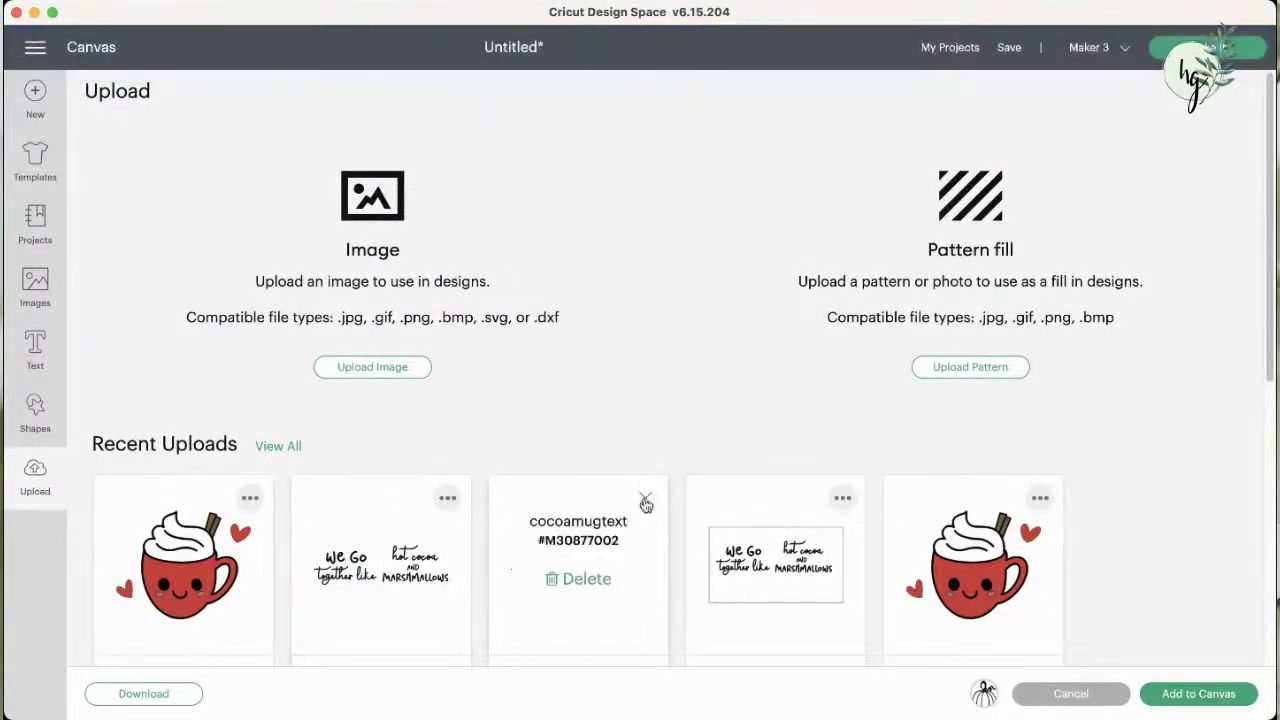
{"action": "left_click", "coordinate": [568, 580]}
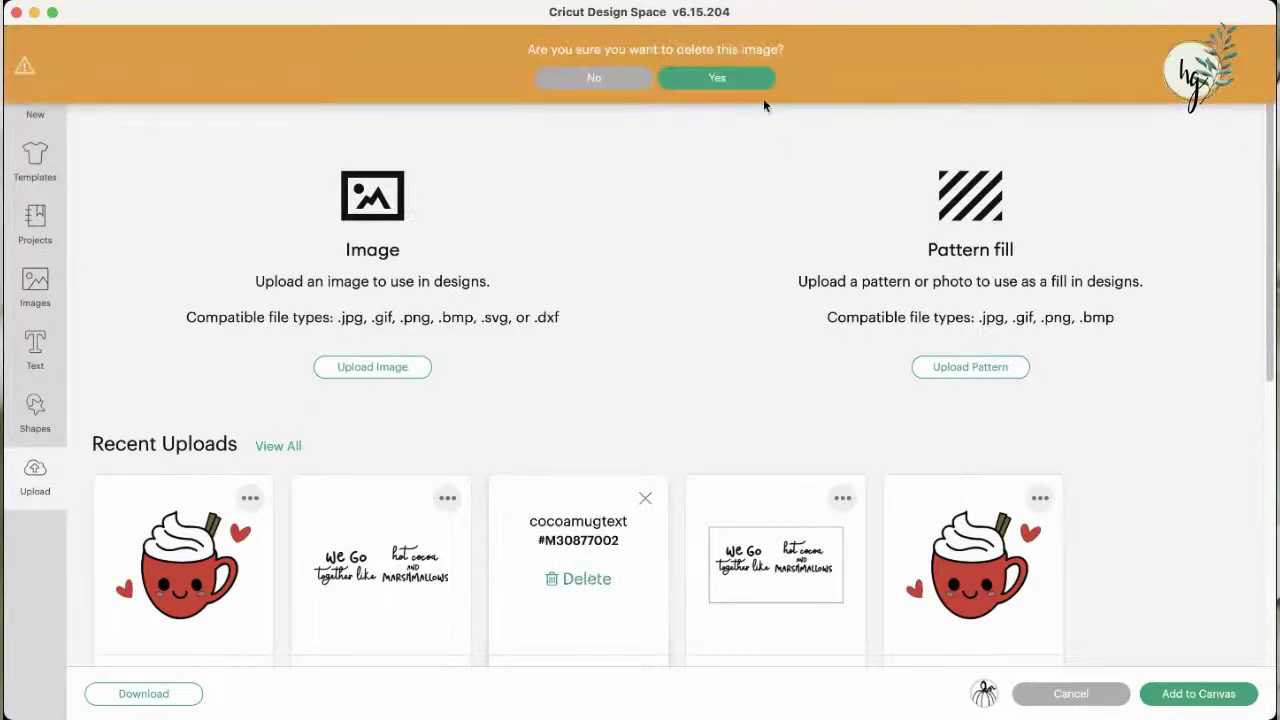
{"action": "left_click", "coordinate": [730, 82]}
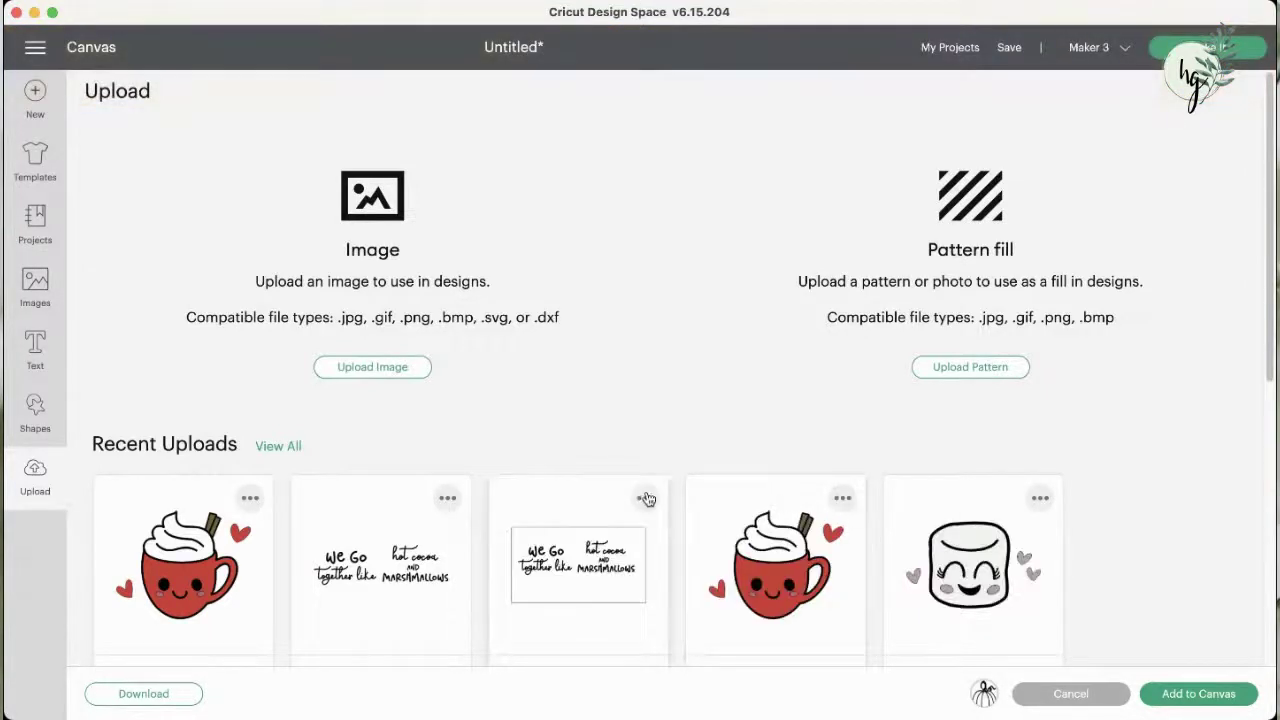
{"action": "left_click", "coordinate": [645, 498]}
{"action": "left_click", "coordinate": [598, 580]}
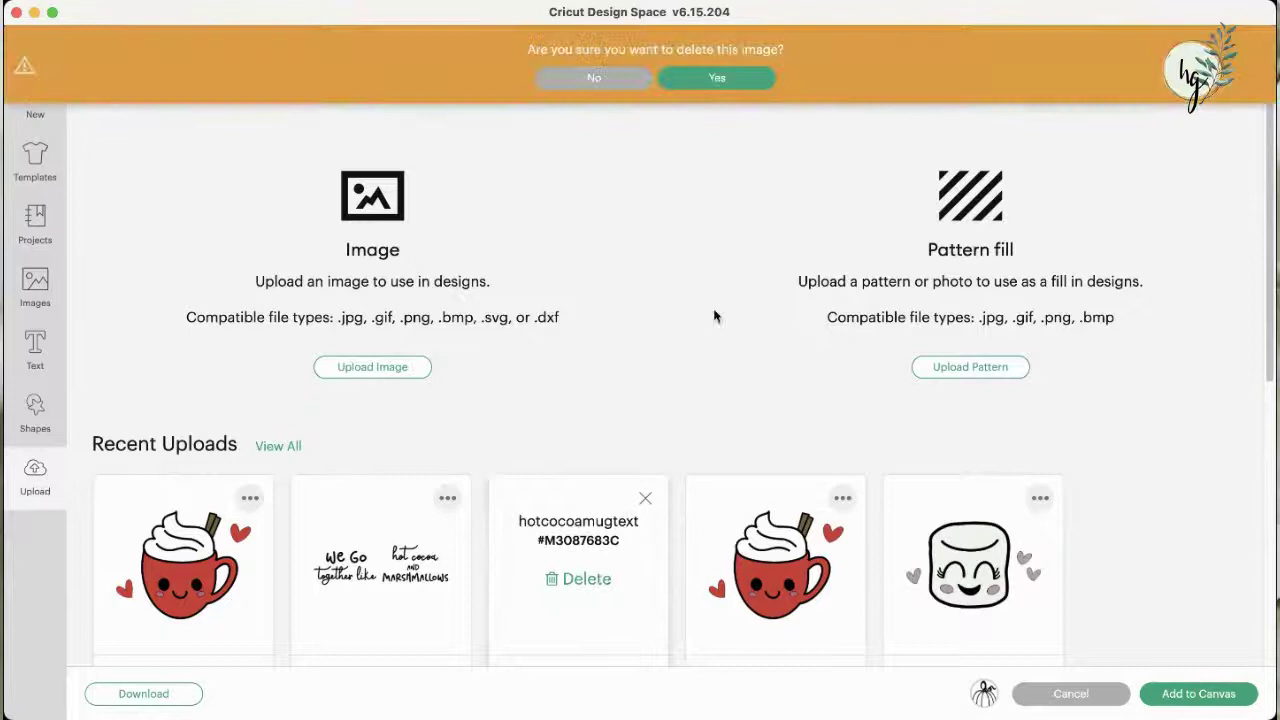
{"action": "left_click", "coordinate": [724, 88]}
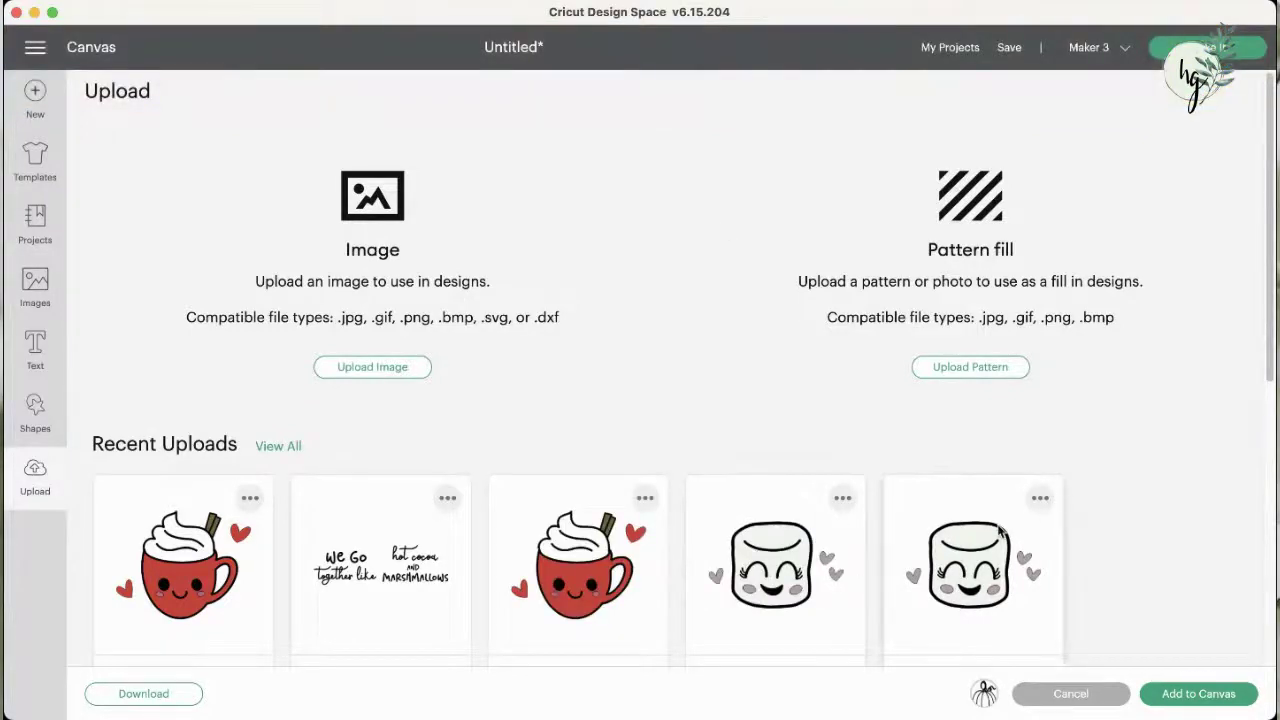
{"action": "left_click", "coordinate": [1040, 497]}
{"action": "left_click", "coordinate": [995, 578]}
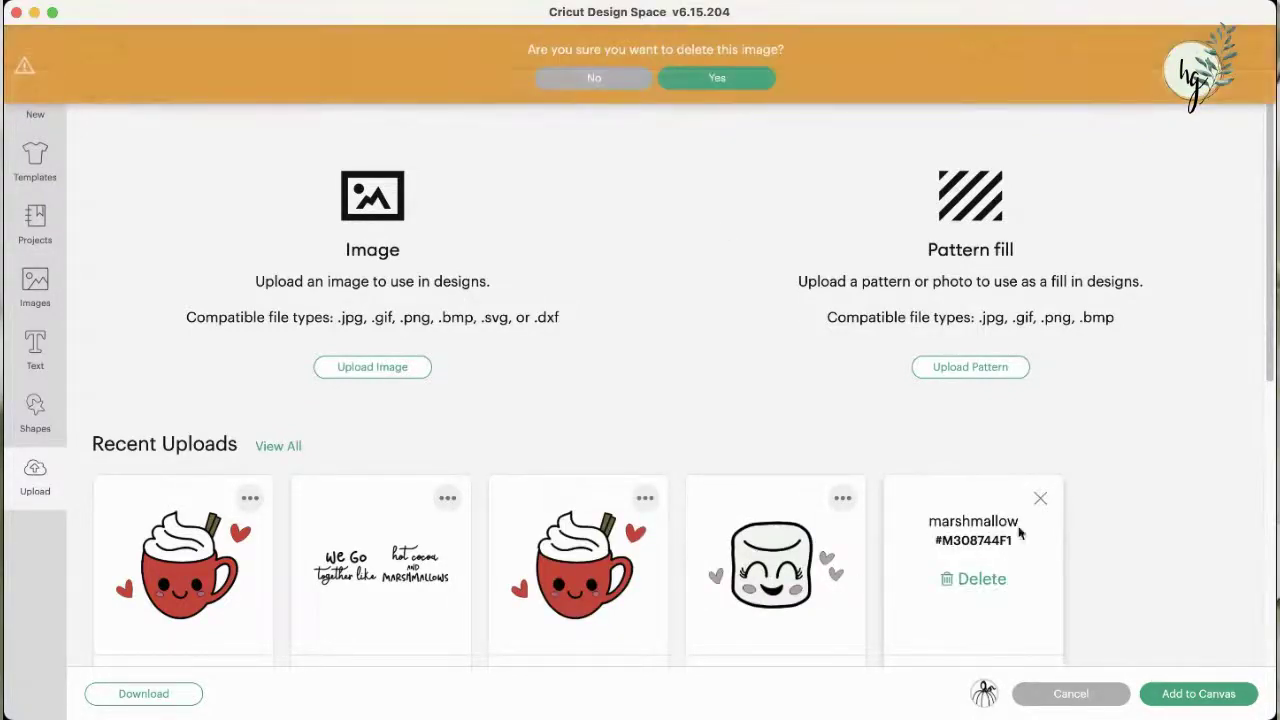
{"action": "left_click", "coordinate": [731, 78]}
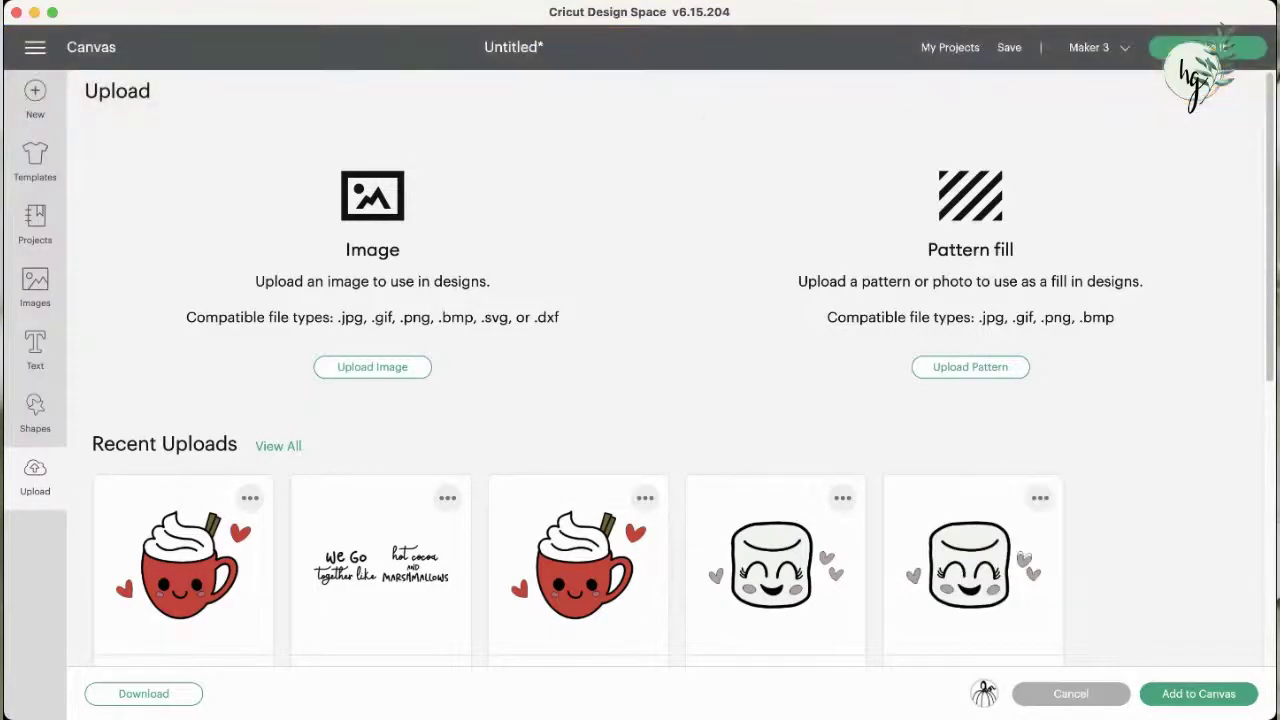
- Add the first-listed hotcocoacup upload to the canvas beside the end of the name and delete the pumpkin placed with it
{"action": "left_click", "coordinate": [170, 548]}
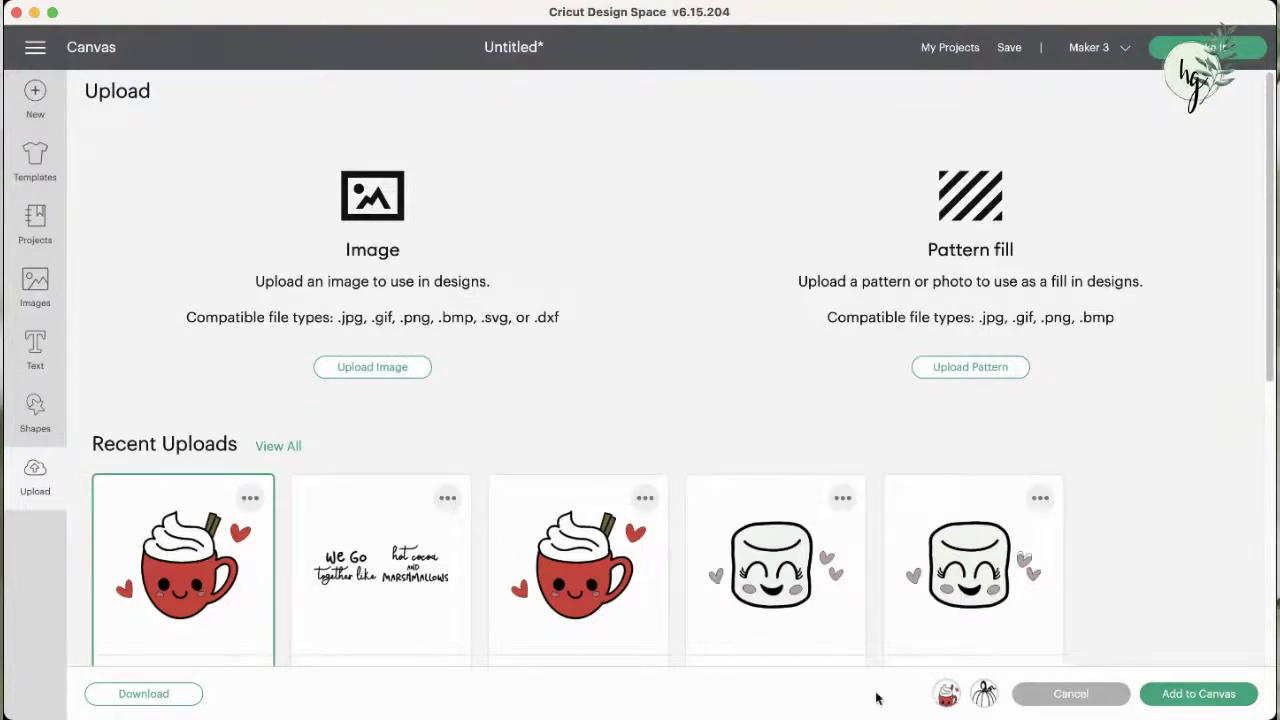
{"action": "left_click", "coordinate": [1230, 695]}
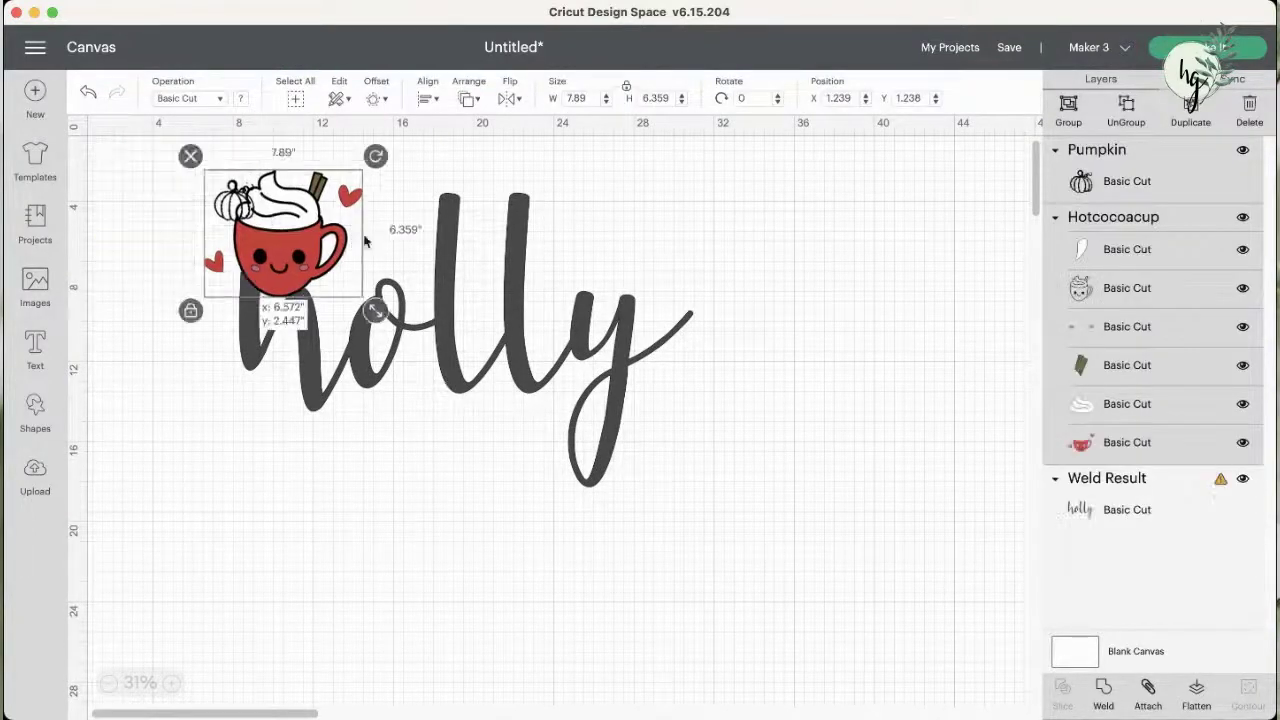
{"action": "left_click_drag", "start_coordinate": [360, 240], "coordinate": [957, 345]}
{"action": "left_click", "coordinate": [846, 451]}
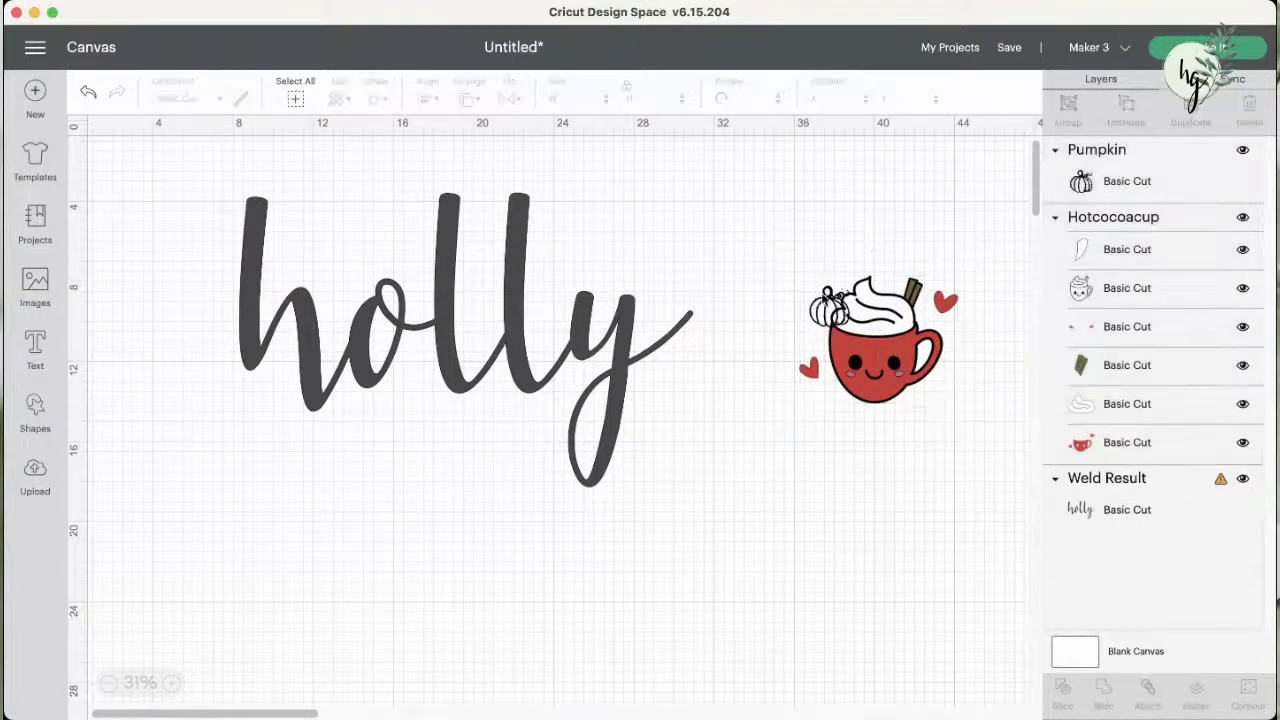
{"action": "left_click", "coordinate": [828, 308]}
{"action": "key", "text": "Delete"}
- Enlarge the hot cocoa cup to about 12.6 × 10.2 in, move it up beside the name, and delete it
{"action": "left_click", "coordinate": [895, 351]}
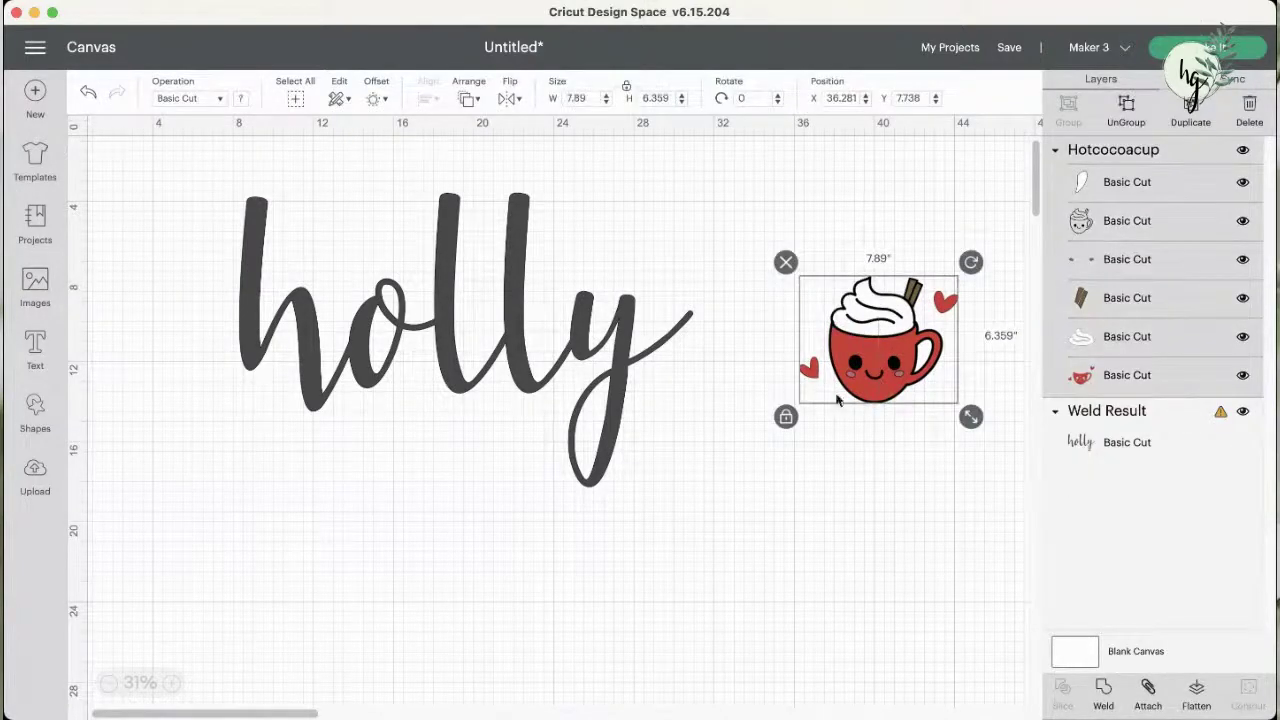
{"action": "left_click_drag", "start_coordinate": [970, 416], "coordinate": [1064, 492]}
{"action": "left_click_drag", "start_coordinate": [919, 417], "coordinate": [825, 324]}
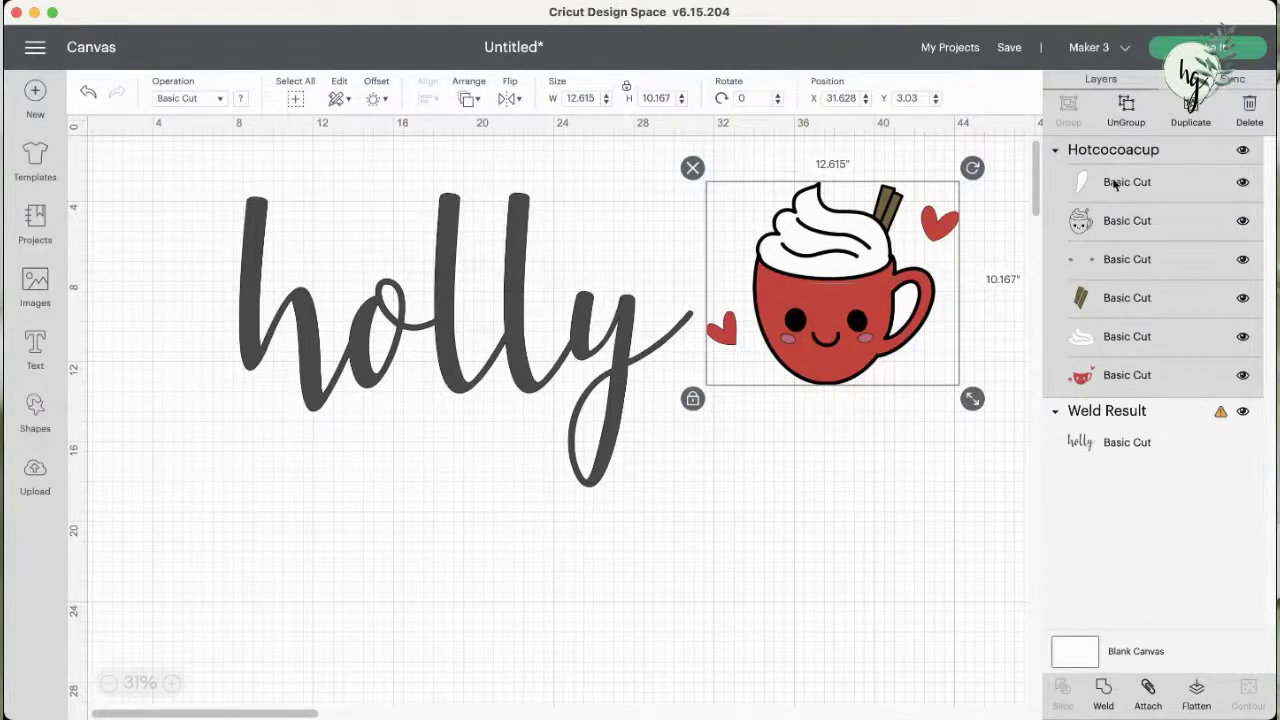
{"action": "left_click", "coordinate": [693, 169]}
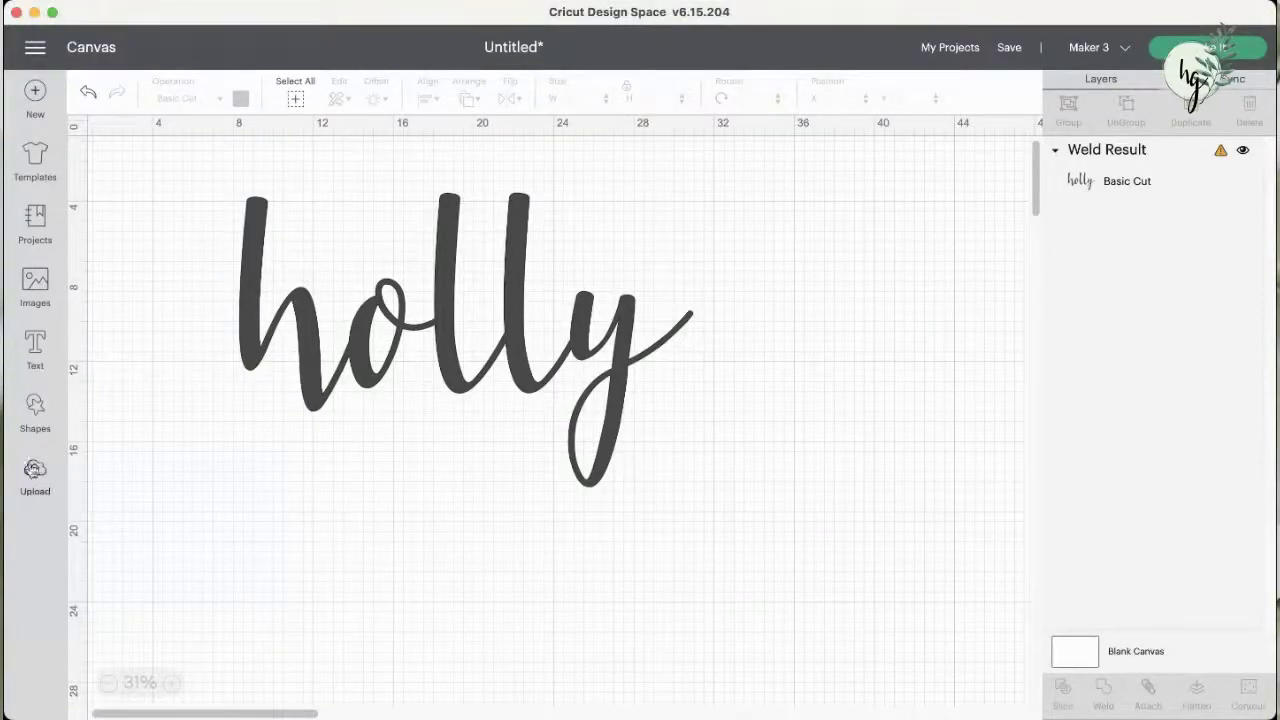
- Start a new image upload and choose the wagon-wheel fence picture from the computer
{"action": "left_click", "coordinate": [35, 470]}
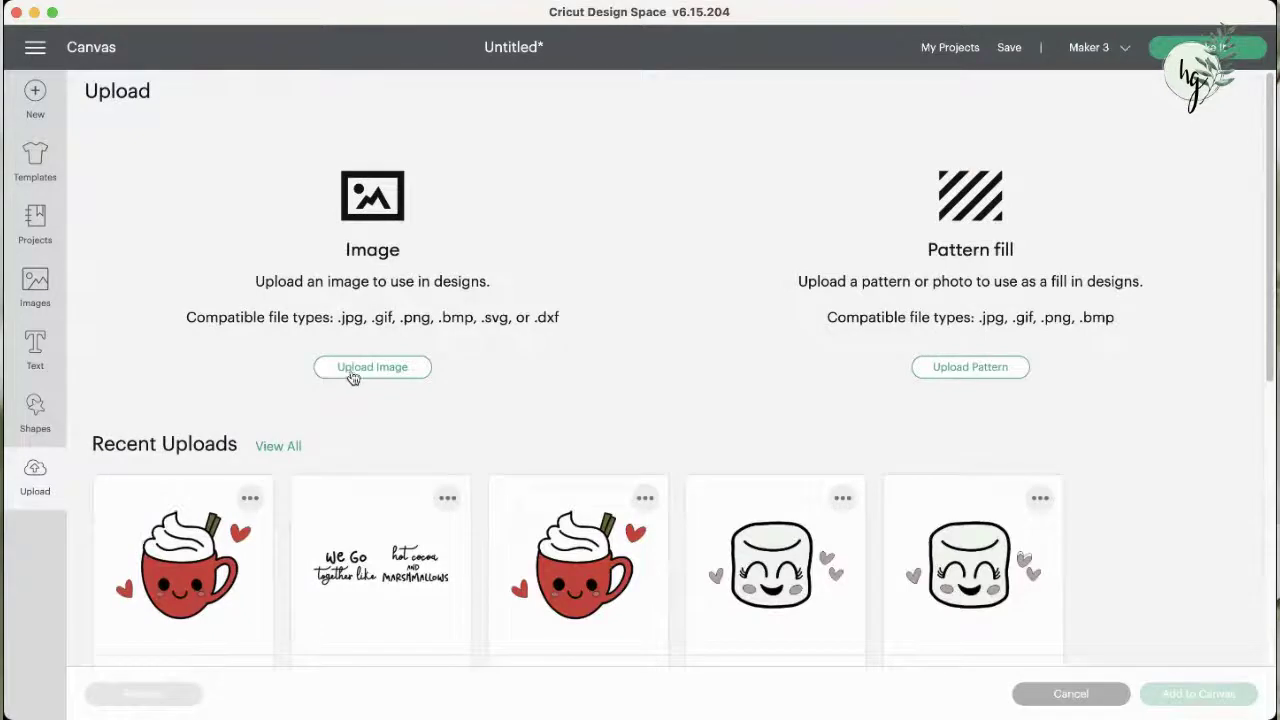
{"action": "left_click", "coordinate": [362, 366]}
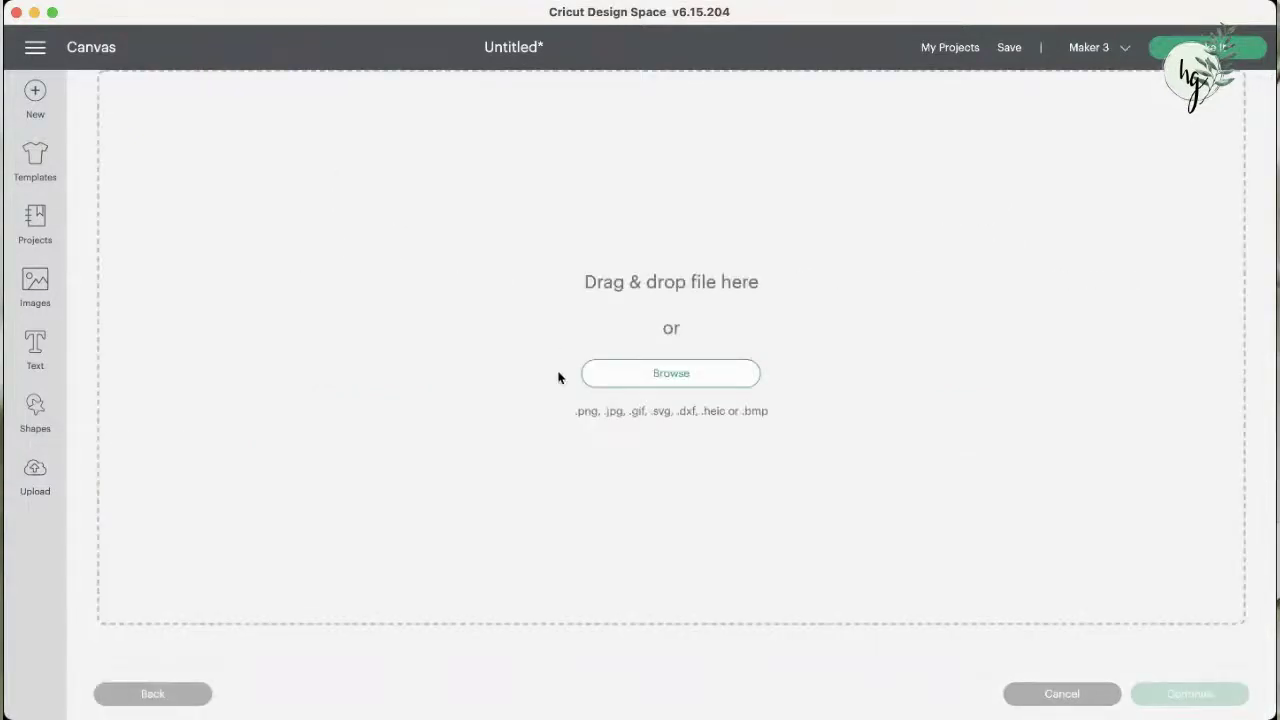
{"action": "left_click", "coordinate": [663, 374]}
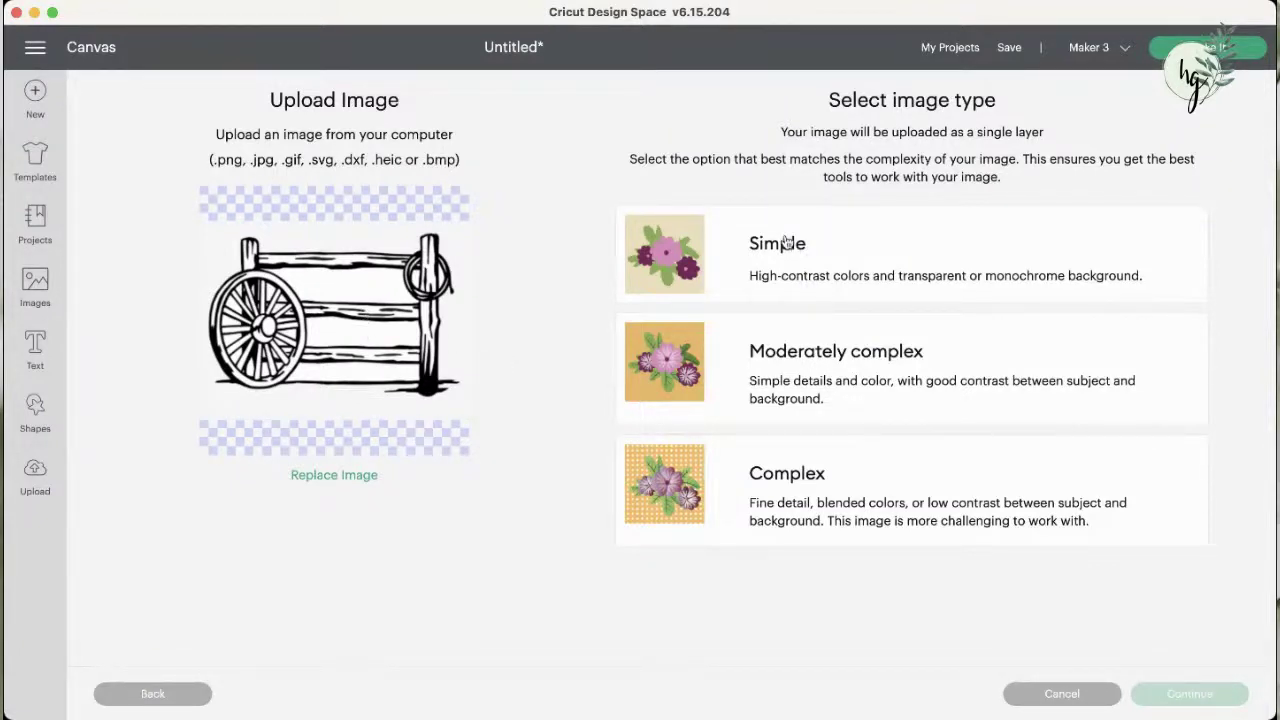
- Compare the Simple, Moderately complex and Complex image types and continue with Simple for the wagon-wheel fence
{"action": "left_click", "coordinate": [823, 270]}
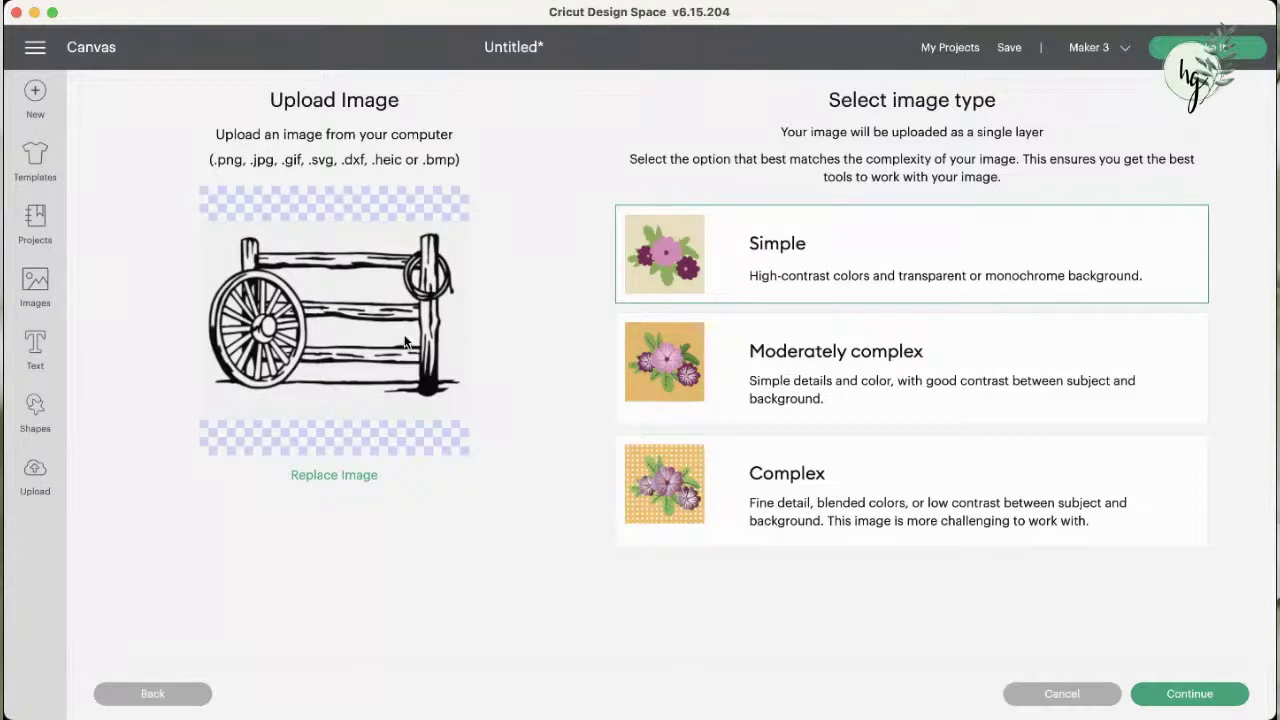
{"action": "left_click", "coordinate": [914, 380]}
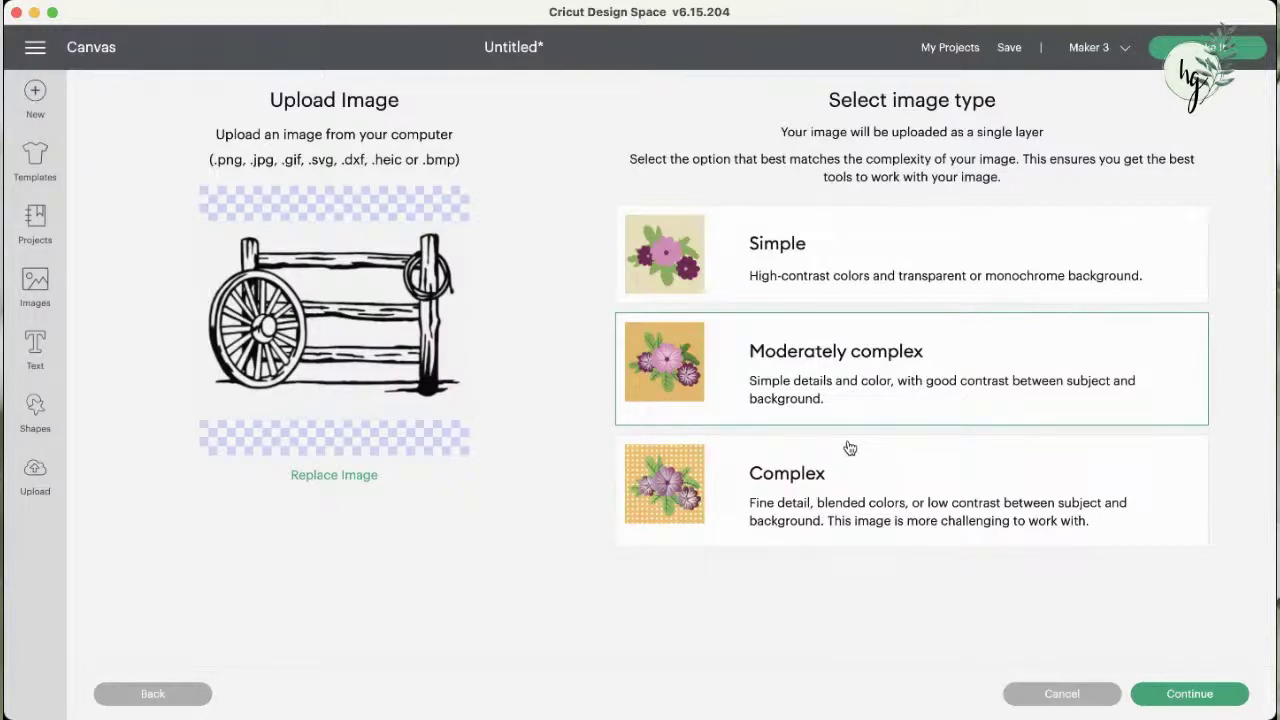
{"action": "left_click", "coordinate": [779, 480]}
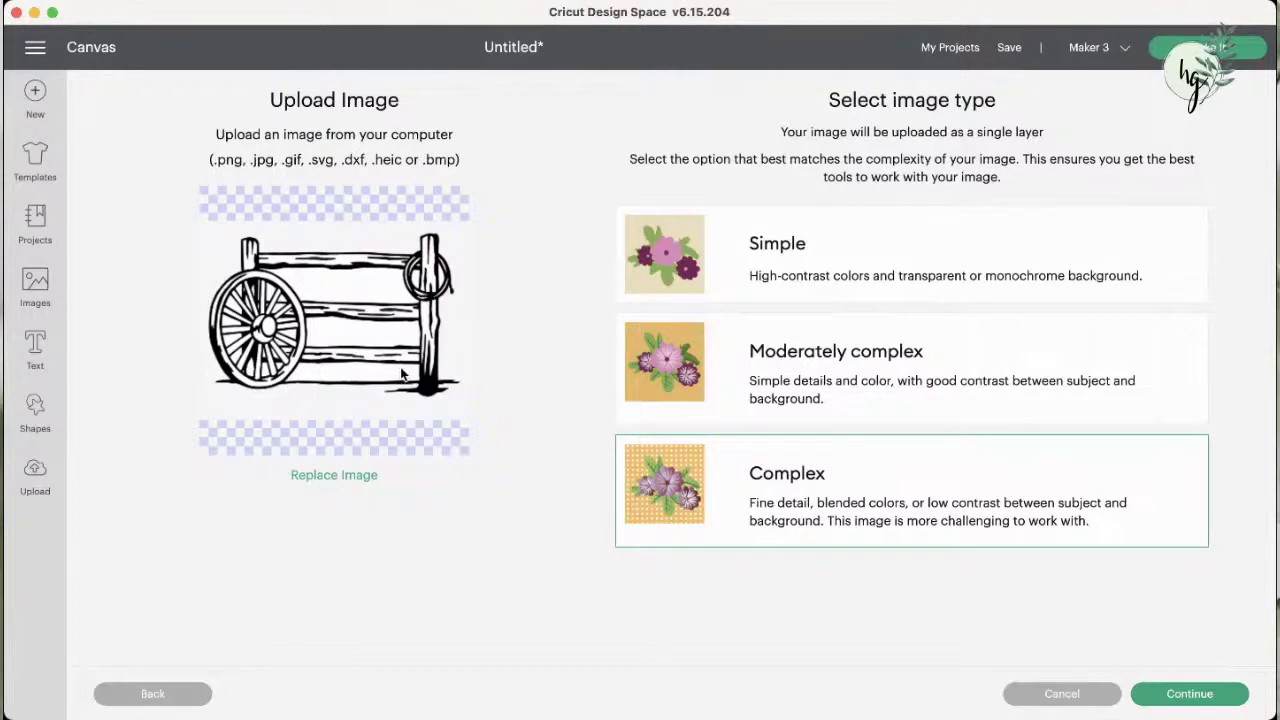
{"action": "left_click", "coordinate": [717, 270]}
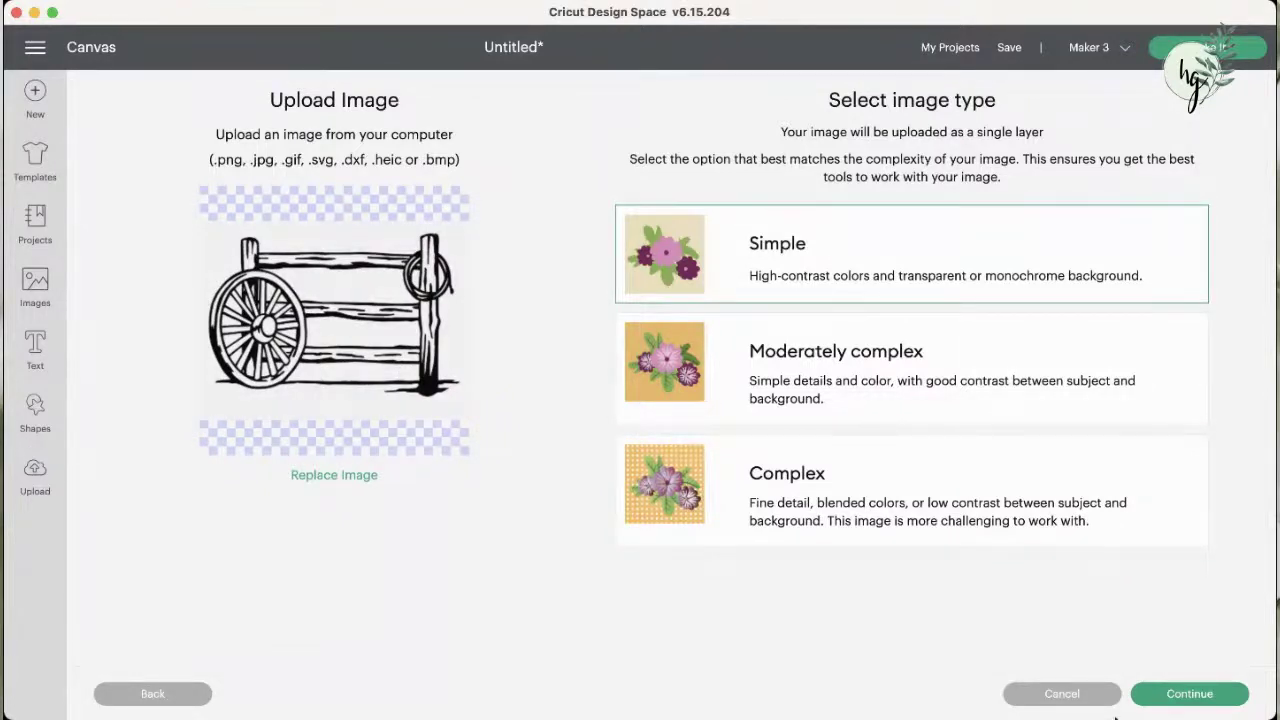
{"action": "left_click", "coordinate": [1180, 694]}
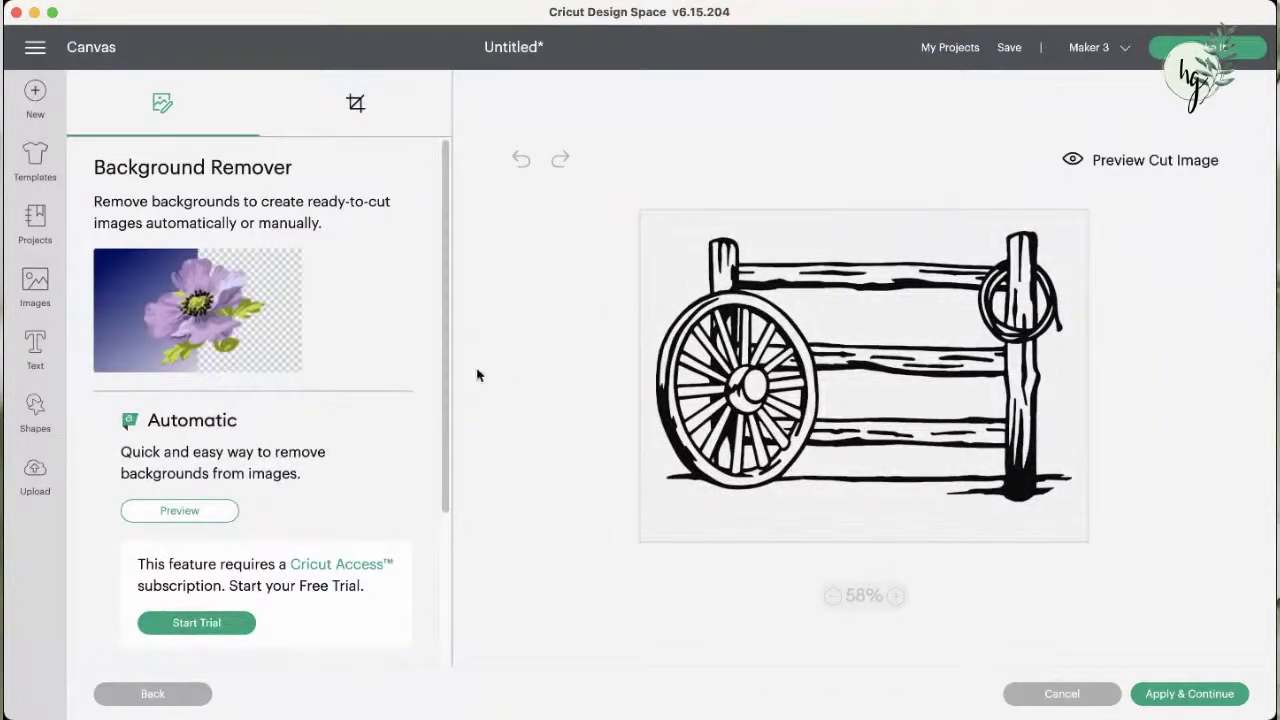
- Preview the automatic background removal and the cut image of the wagon-wheel fence, and look through the remover options
{"action": "left_click_drag", "start_coordinate": [446, 370], "coordinate": [449, 518]}
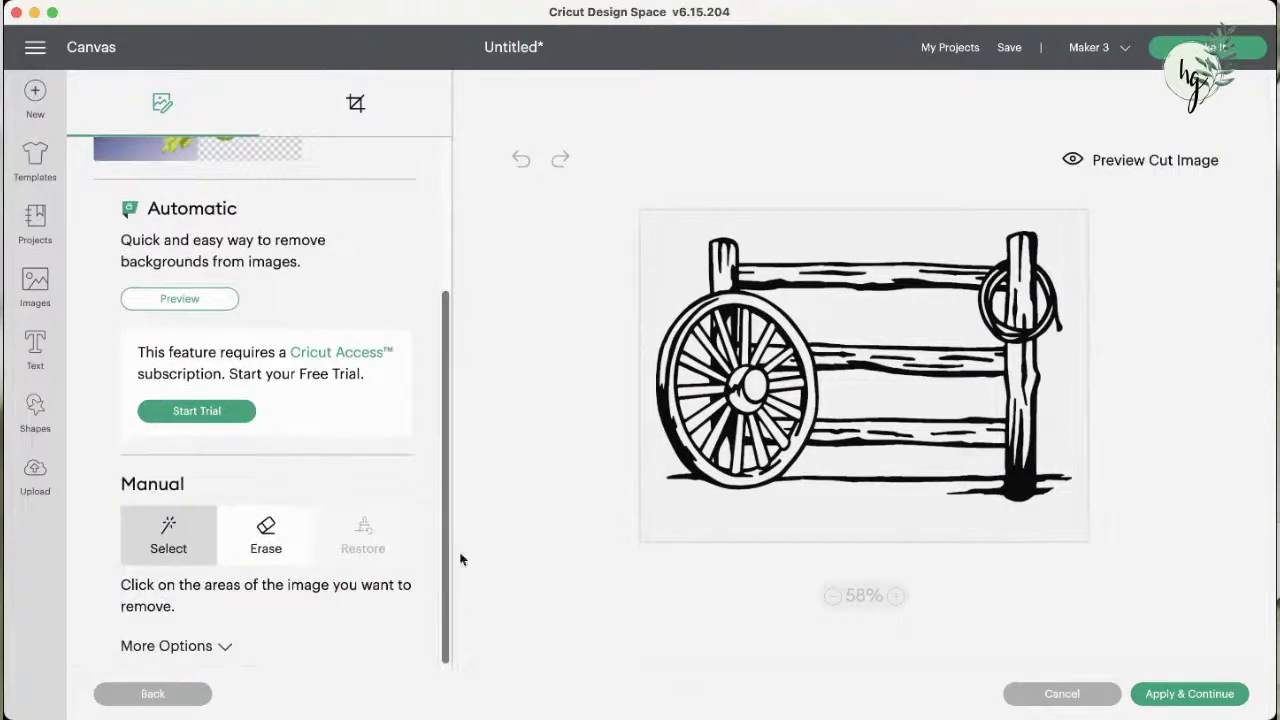
{"action": "left_click_drag", "start_coordinate": [436, 584], "coordinate": [460, 415]}
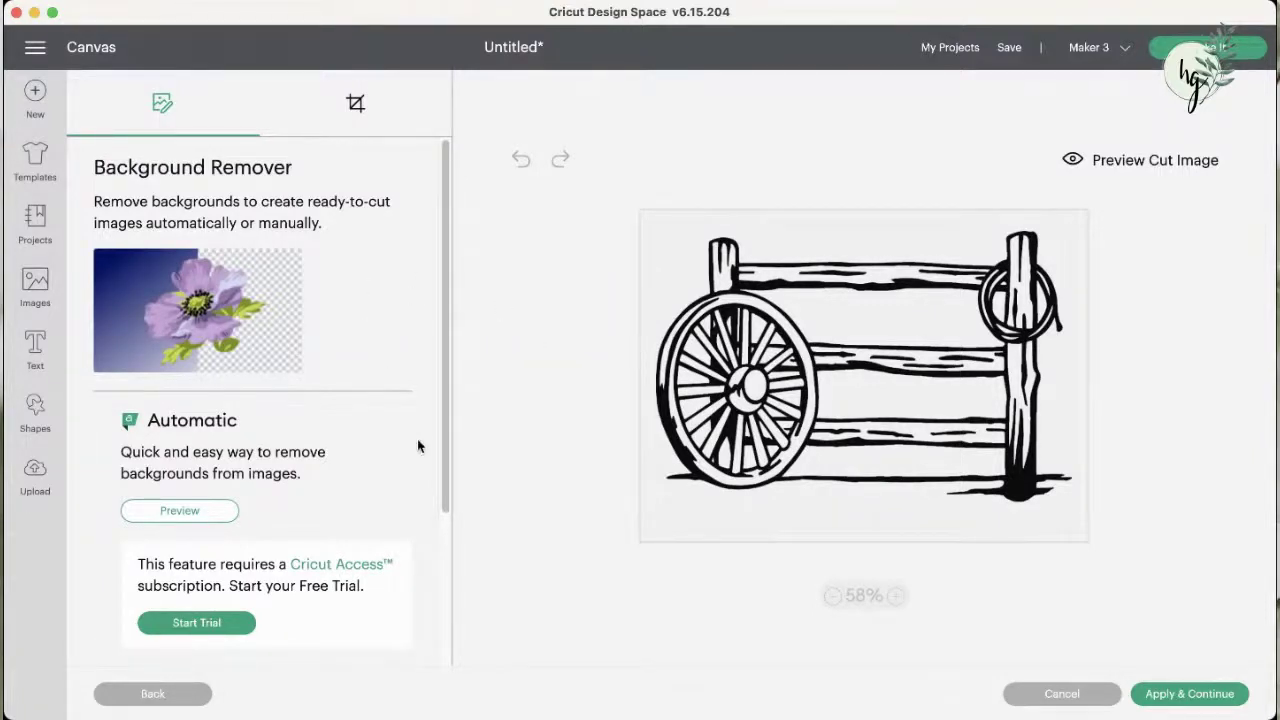
{"action": "left_click", "coordinate": [208, 512]}
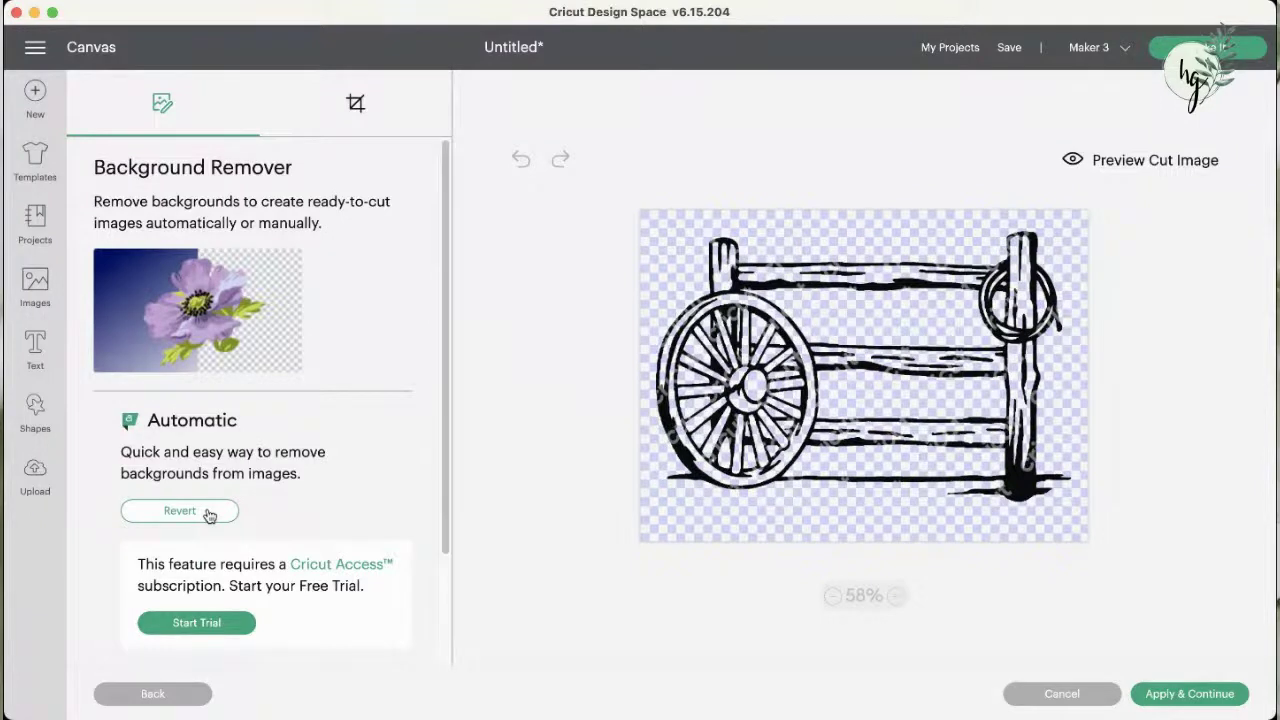
{"action": "scroll", "coordinate": [438, 440], "scroll_direction": "down", "scroll_amount": 3}
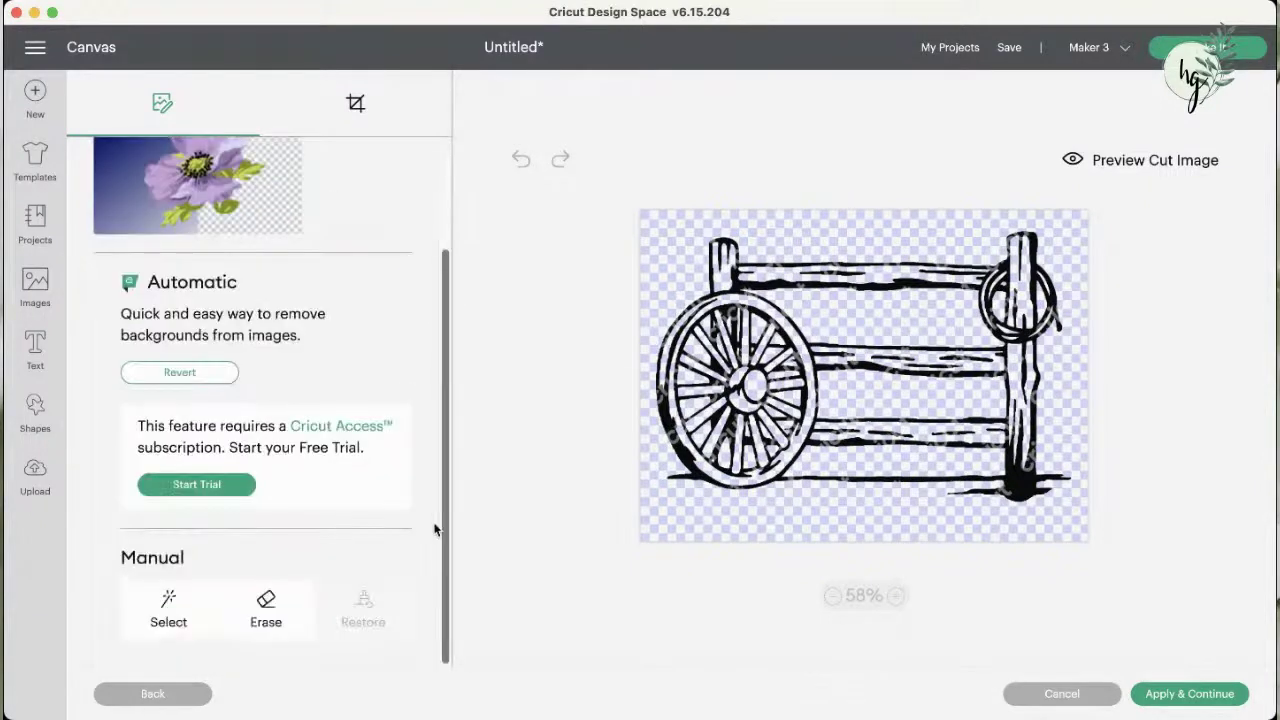
{"action": "scroll", "coordinate": [435, 528], "scroll_direction": "up", "scroll_amount": 3}
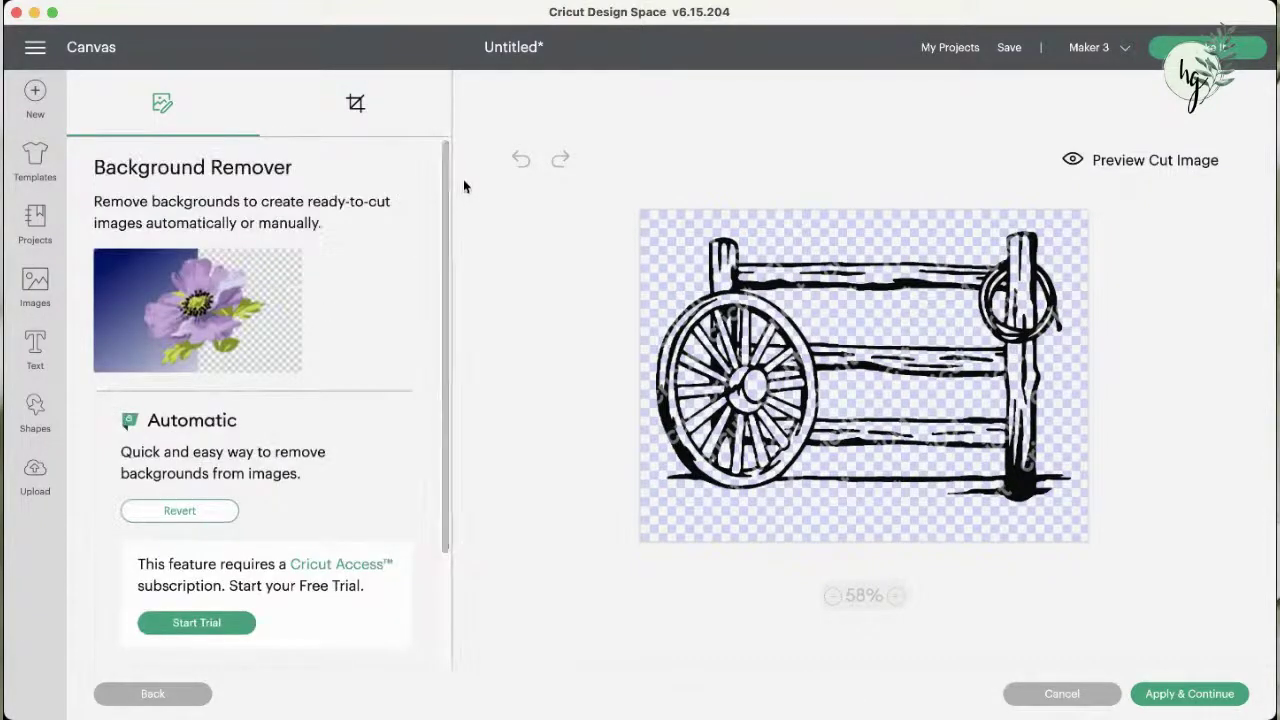
{"action": "left_click", "coordinate": [1127, 163]}
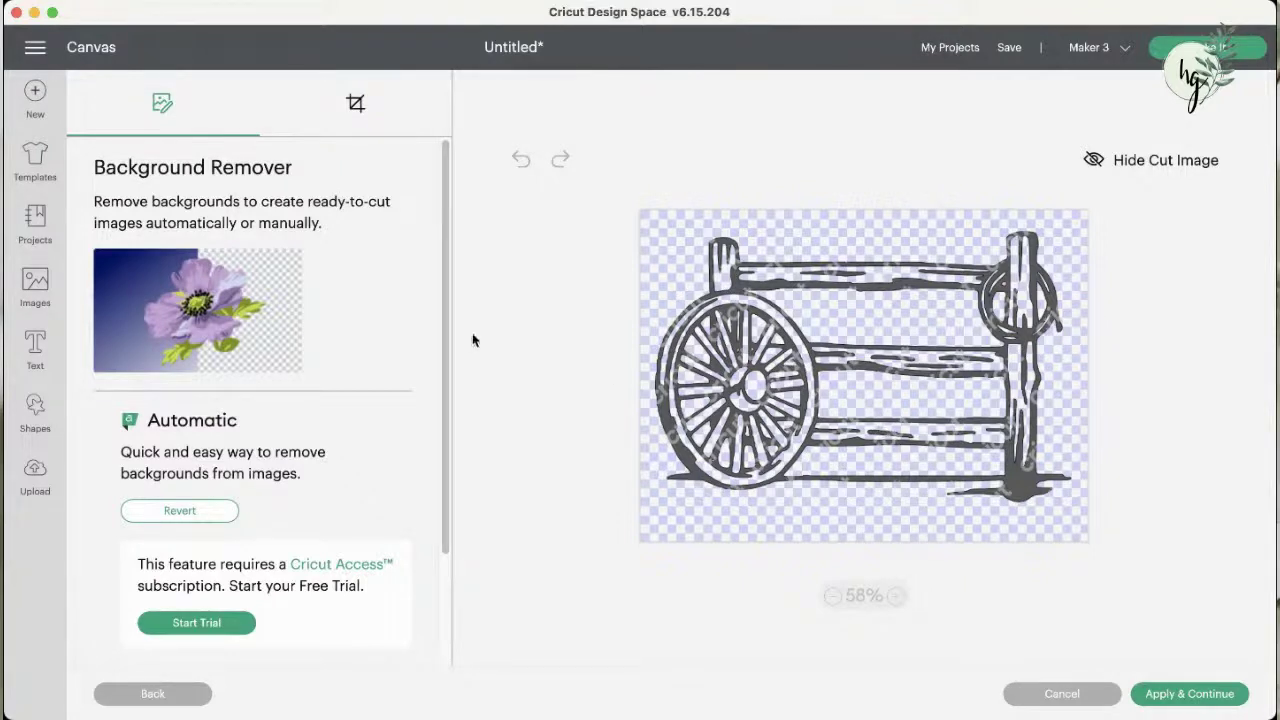
{"action": "scroll", "coordinate": [448, 264], "scroll_direction": "down", "scroll_amount": 3}
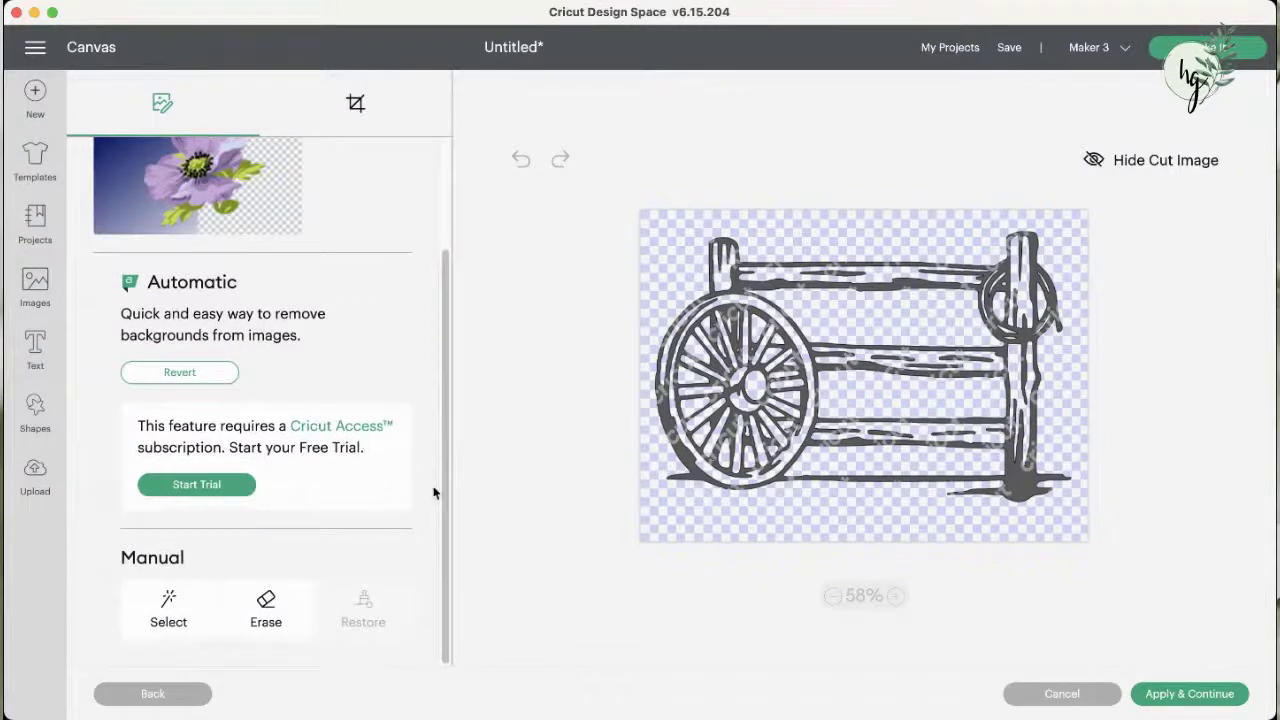
{"action": "scroll", "coordinate": [437, 492], "scroll_direction": "up", "scroll_amount": 3}
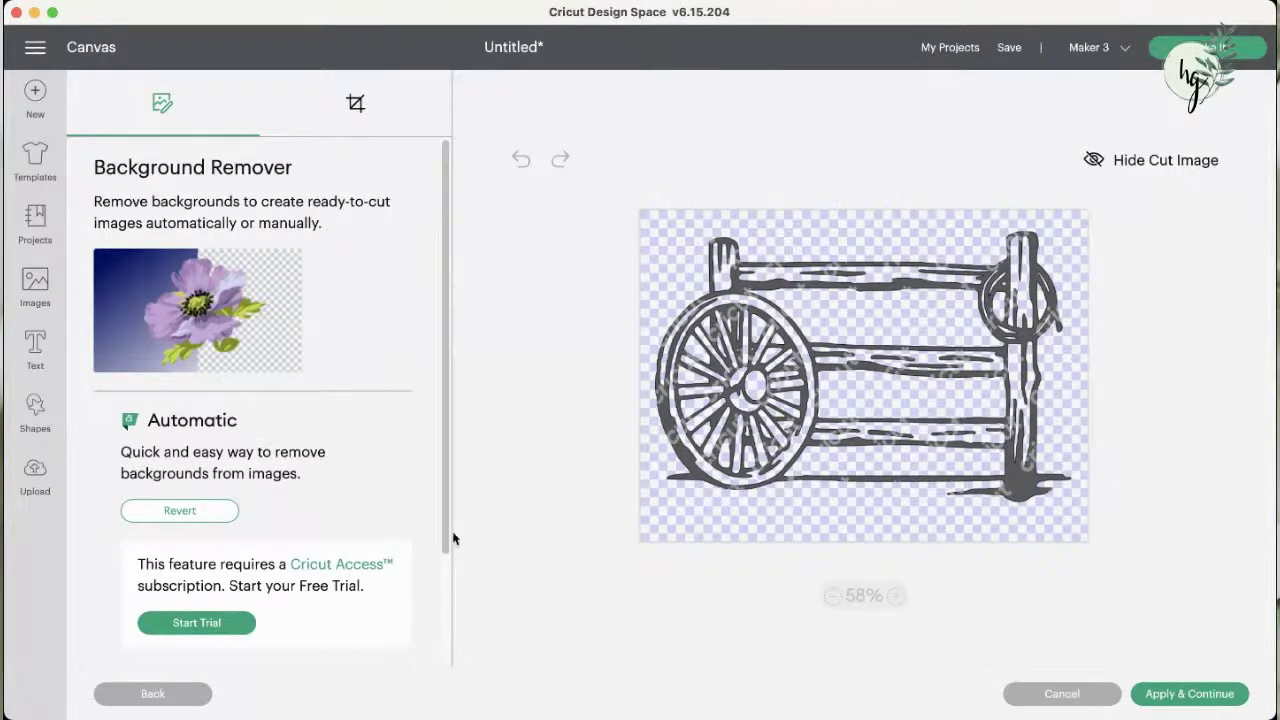
{"action": "left_click_drag", "start_coordinate": [445, 519], "coordinate": [445, 627]}
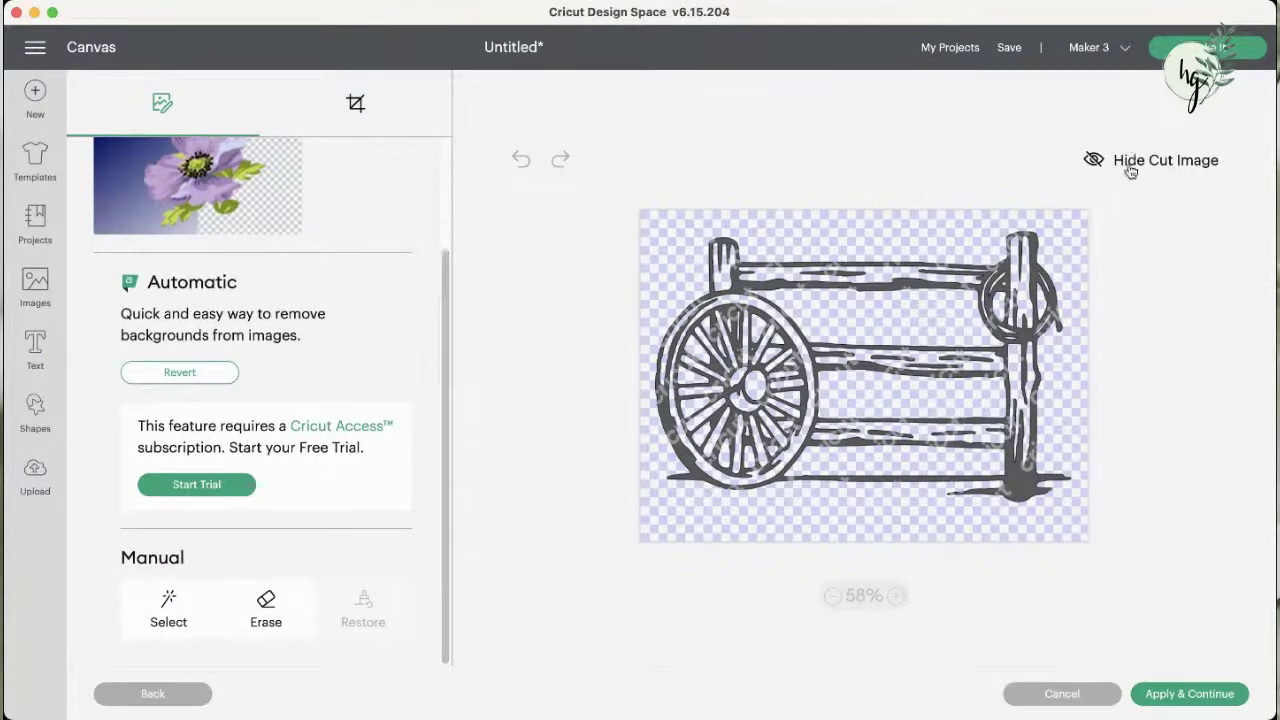
- Revert to the original image and manually select away the outer background and the three open gaps between the fence rails
{"action": "left_click", "coordinate": [168, 605]}
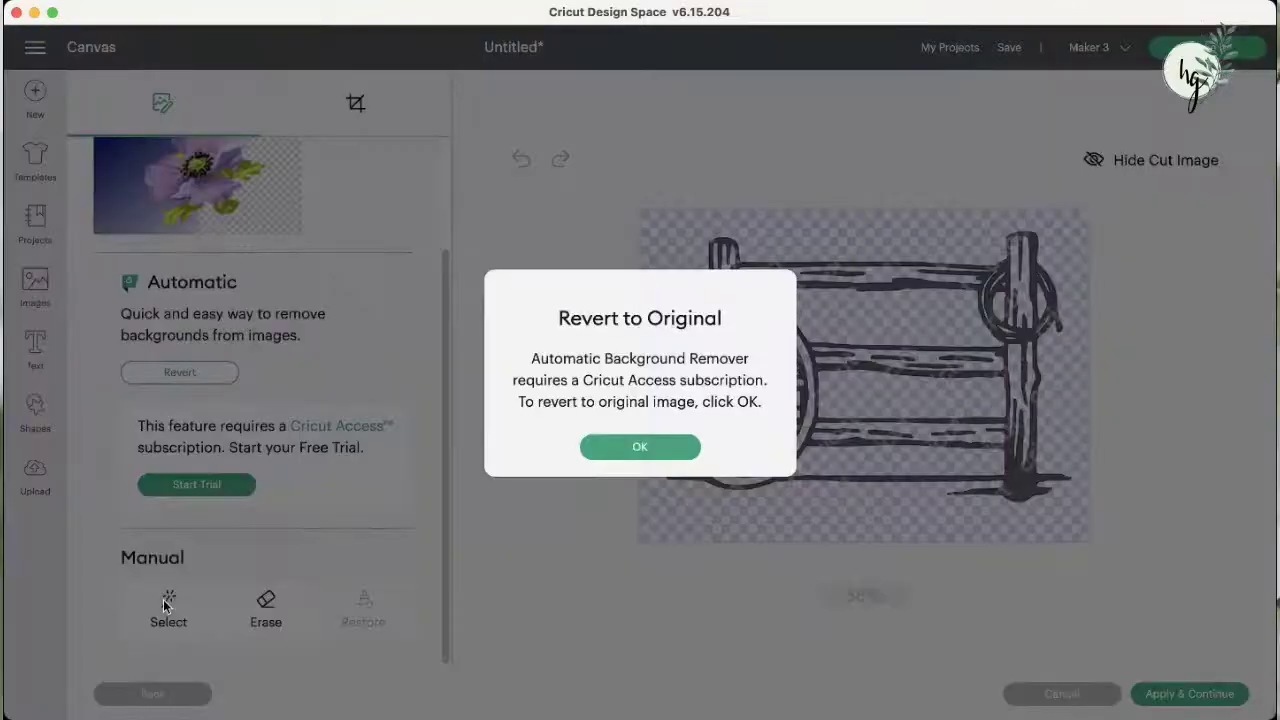
{"action": "left_click", "coordinate": [640, 447]}
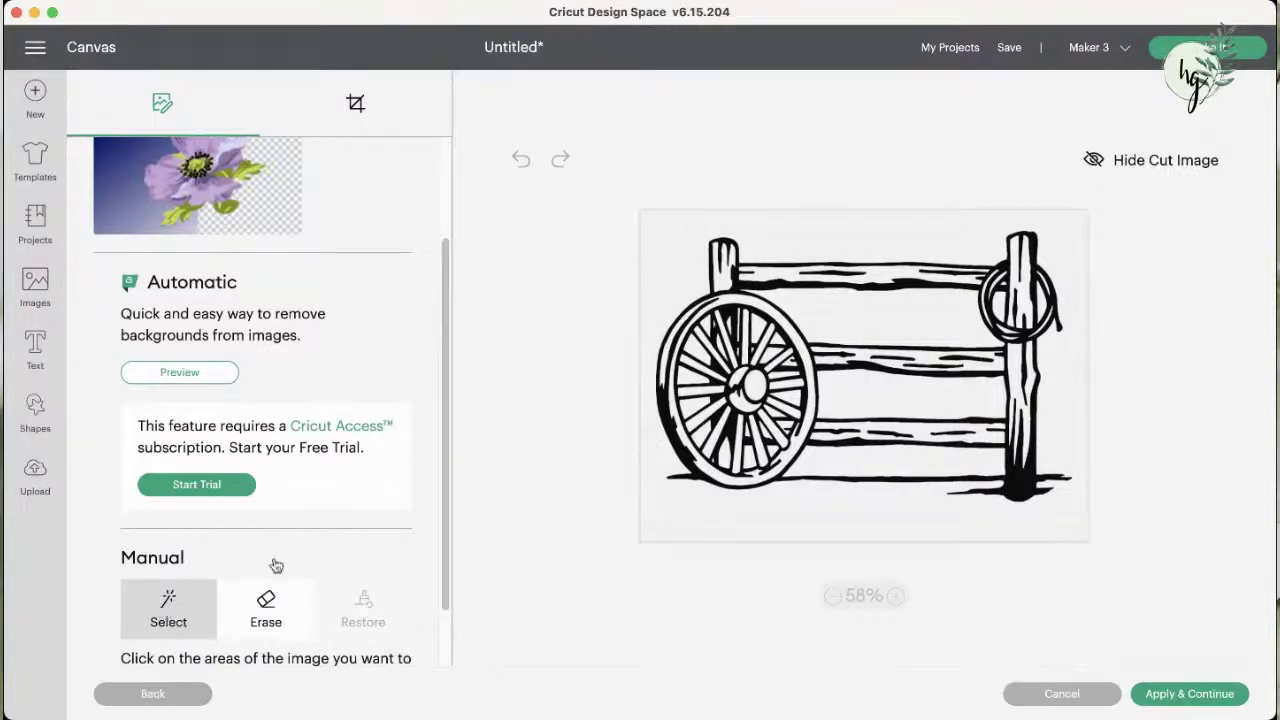
{"action": "left_click", "coordinate": [660, 255]}
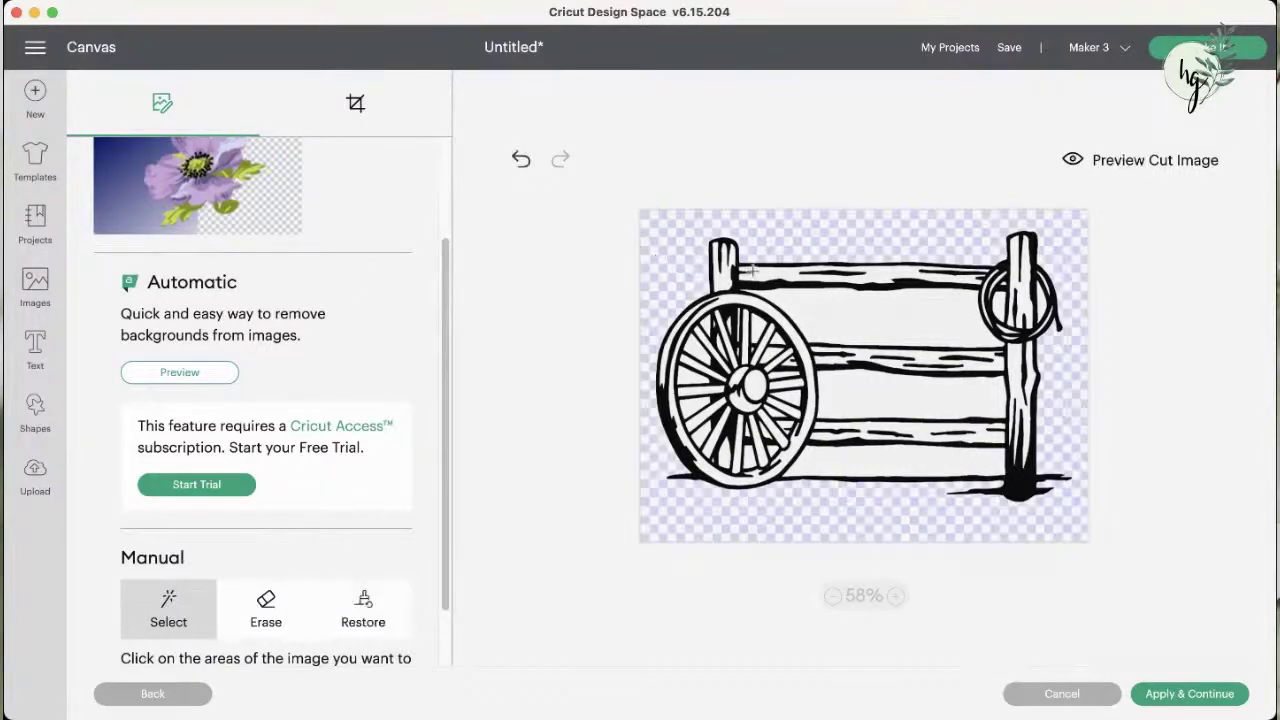
{"action": "left_click", "coordinate": [820, 319]}
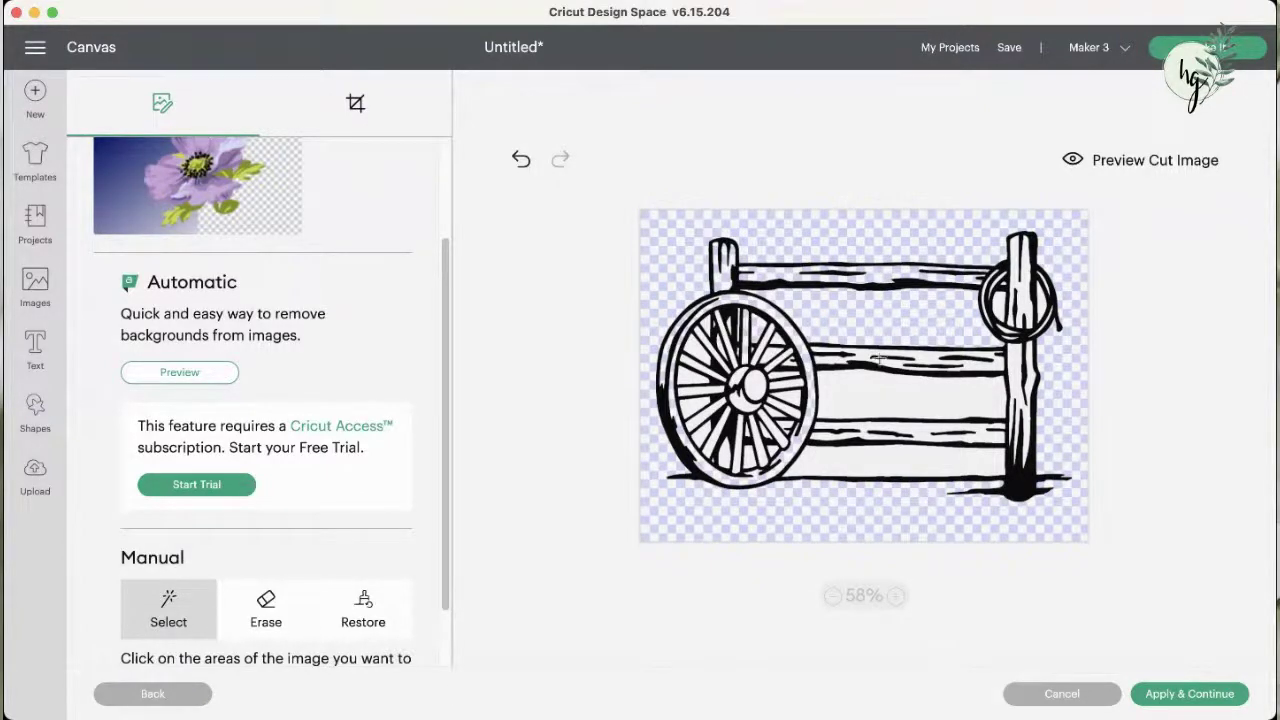
{"action": "left_click", "coordinate": [857, 393]}
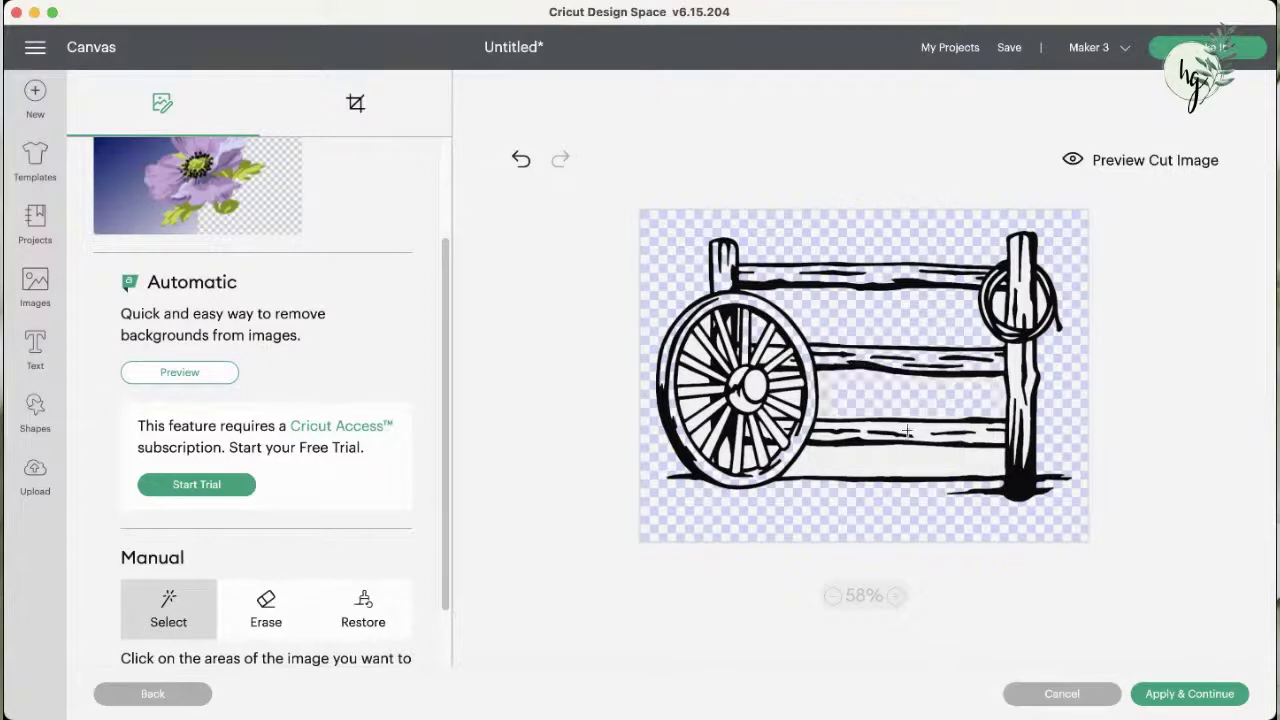
{"action": "left_click", "coordinate": [916, 476]}
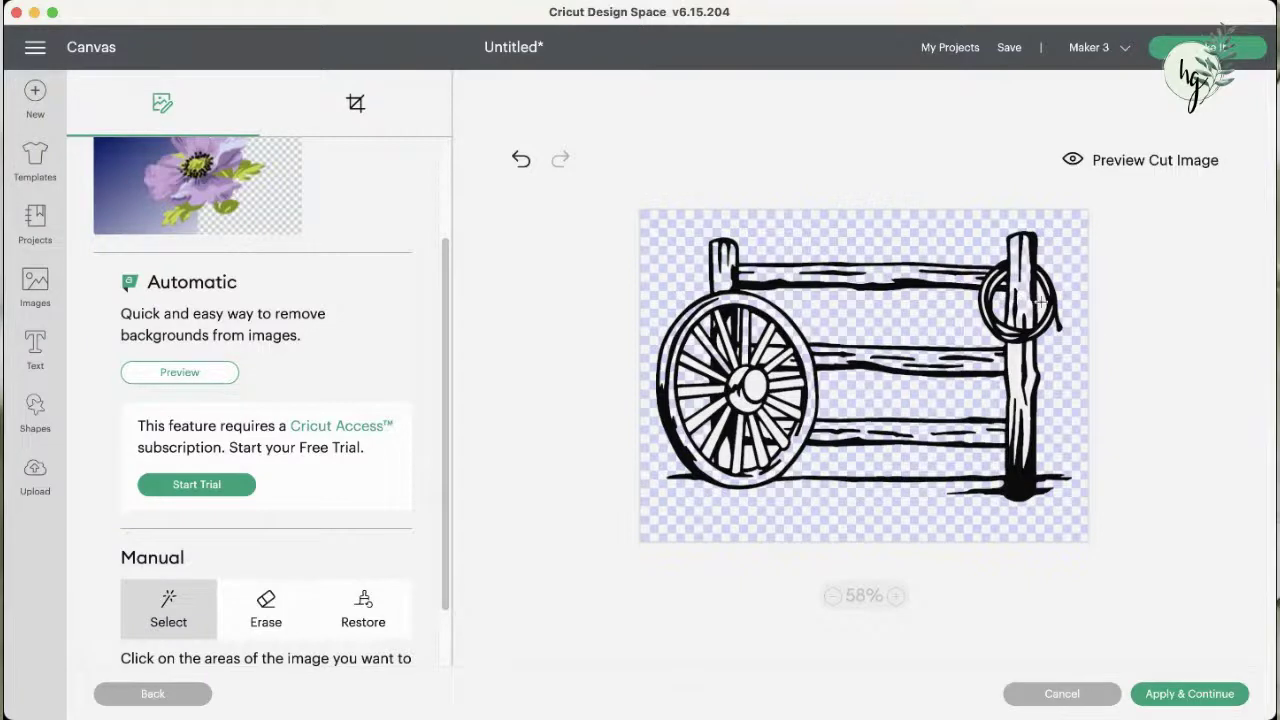
- Check the cut preview, remove leftover background inside the wagon wheel, and apply the background edits
{"action": "left_click", "coordinate": [1094, 162]}
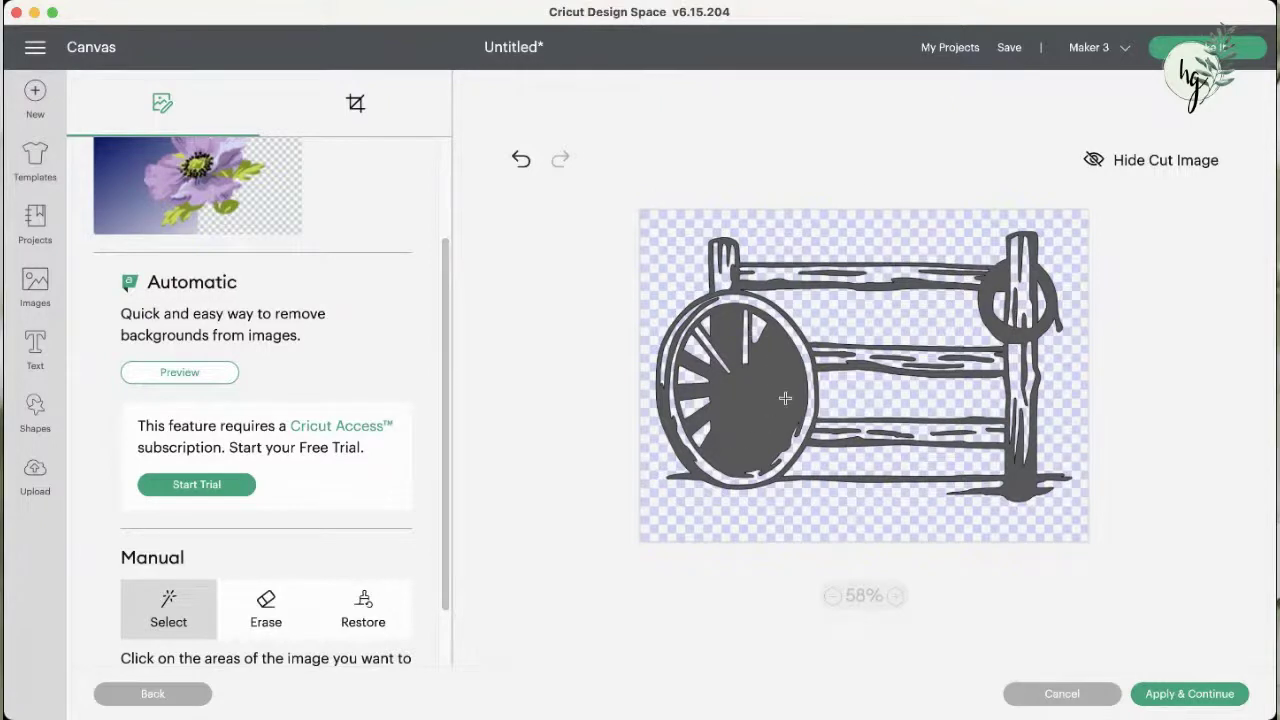
{"action": "left_click", "coordinate": [796, 233]}
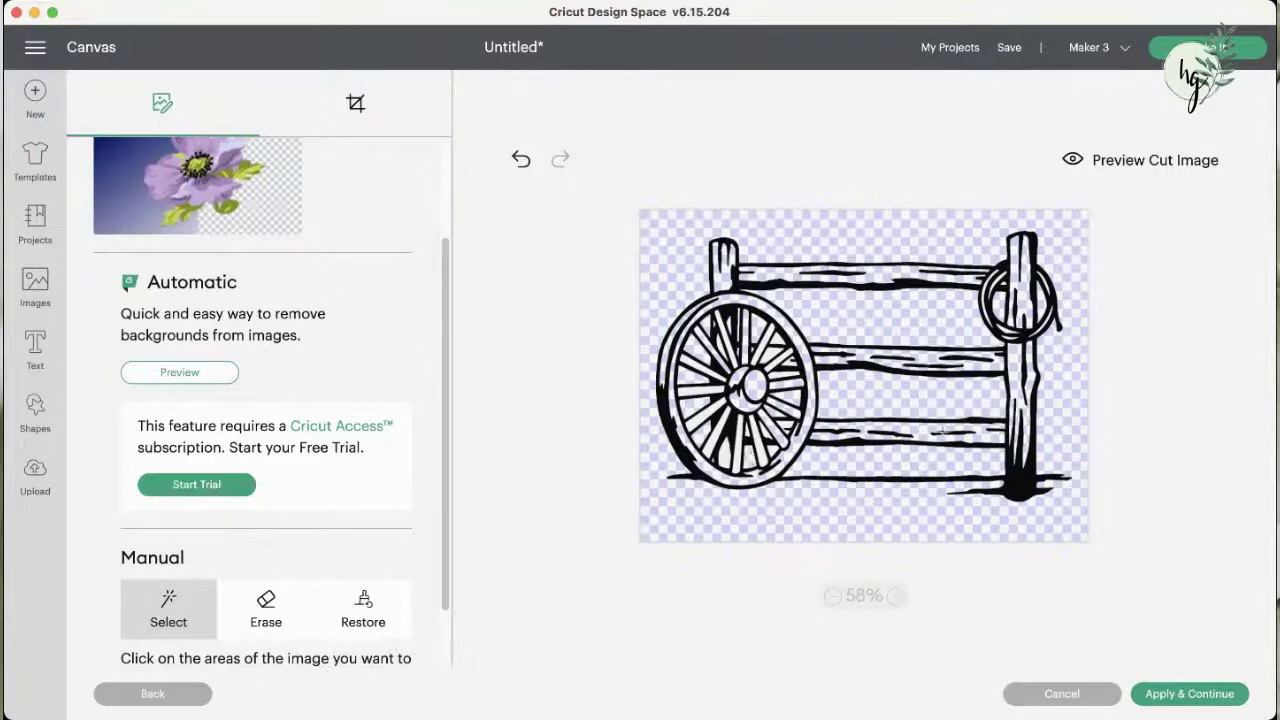
{"action": "left_click", "coordinate": [1208, 695]}
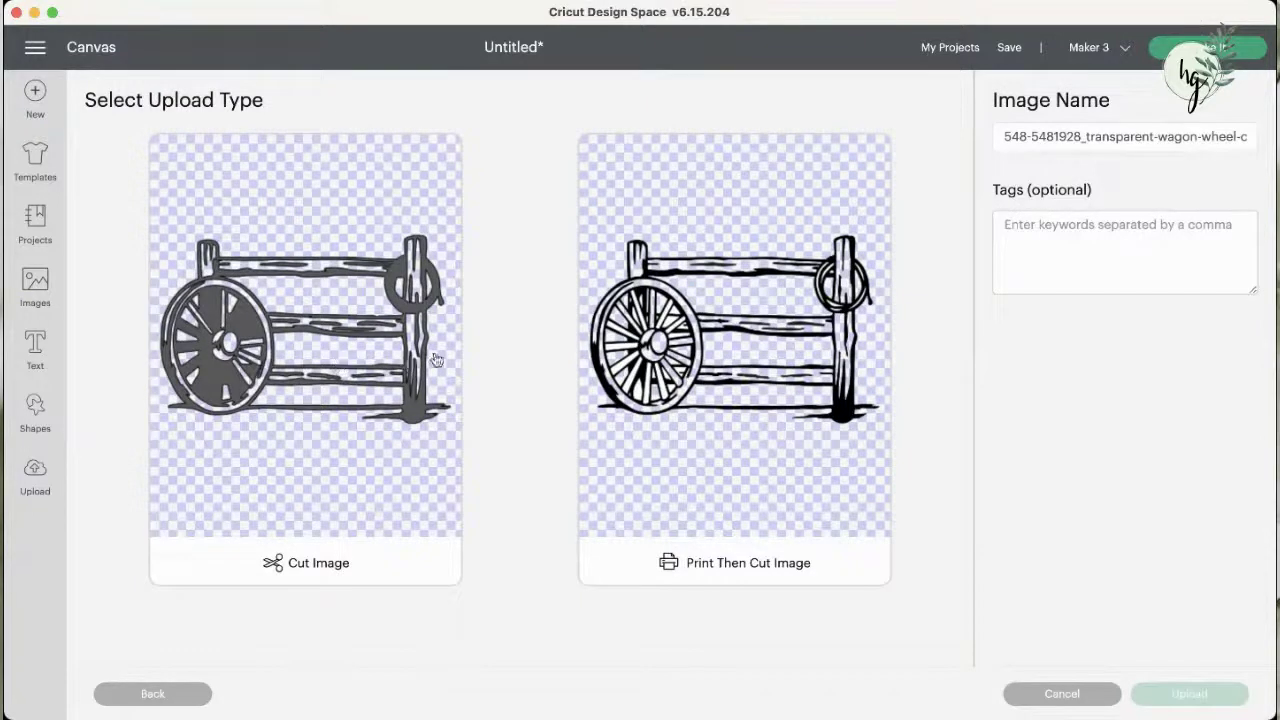
- Choose Cut Image as the upload type for the fence picture and rename the image "wagon wheel"
{"action": "left_click", "coordinate": [357, 355]}
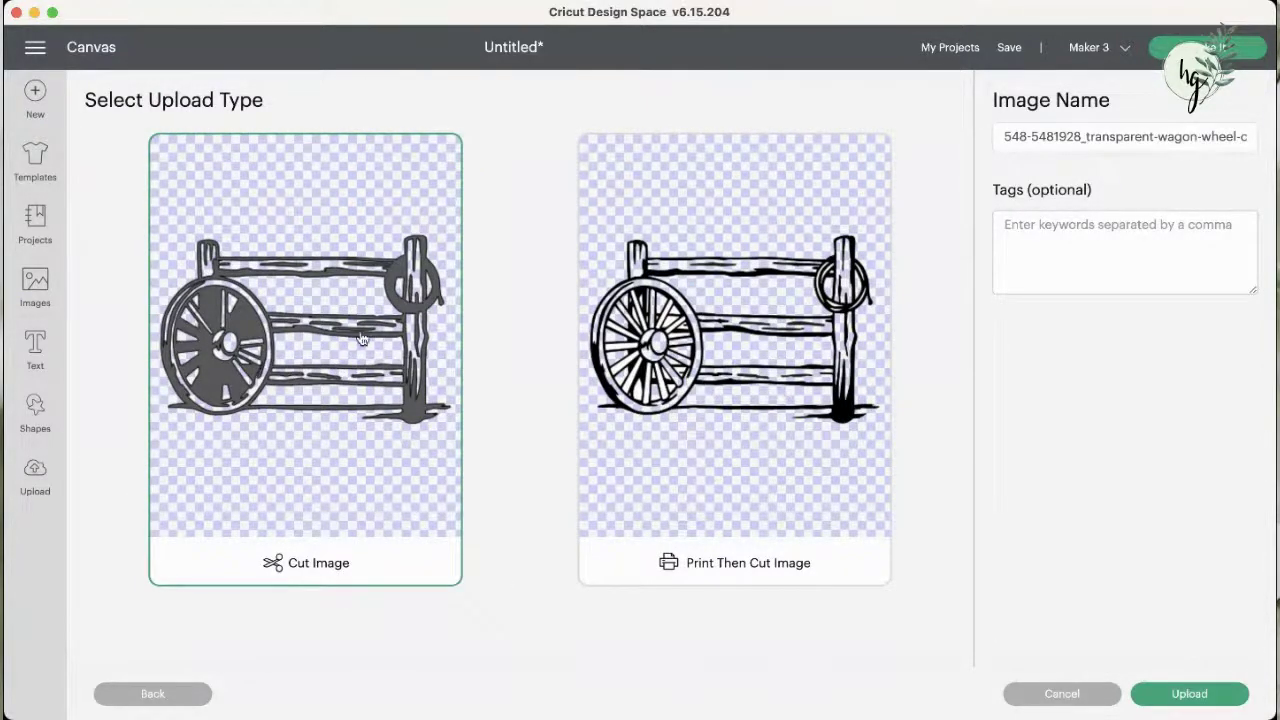
{"action": "left_click", "coordinate": [1102, 146]}
{"action": "key", "text": "BackSpace"}
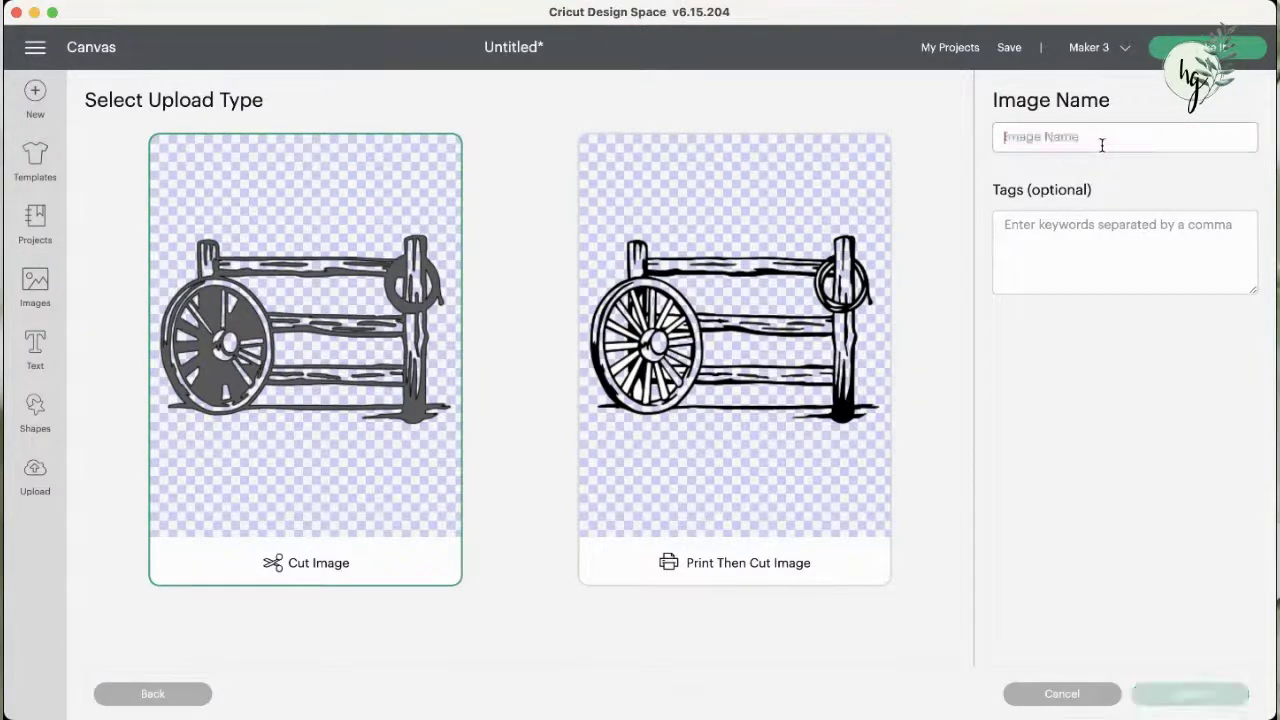
{"action": "type", "text": "wagong"}
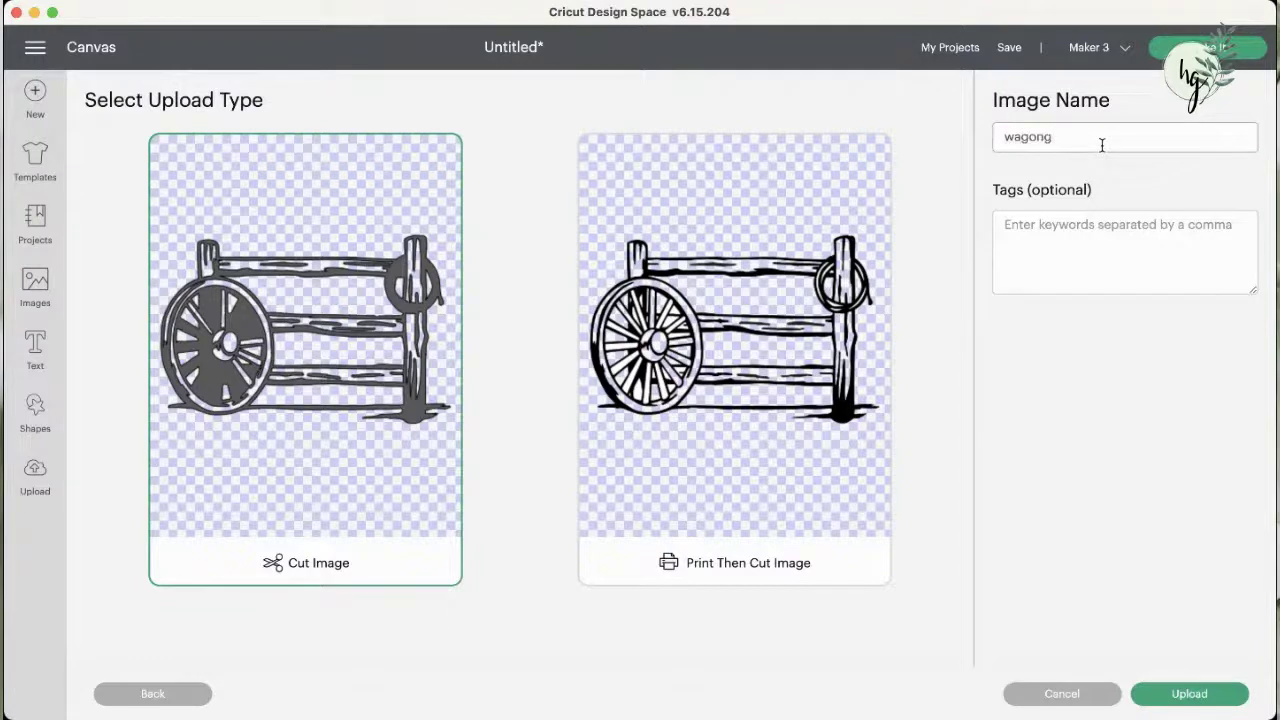
{"action": "key", "text": "BackSpace"}
{"action": "type", "text": "wg"}
- Tag the image with "western, cowboy" and upload it to the image library
{"action": "left_click", "coordinate": [1090, 255]}
{"action": "type", "text": "we"}
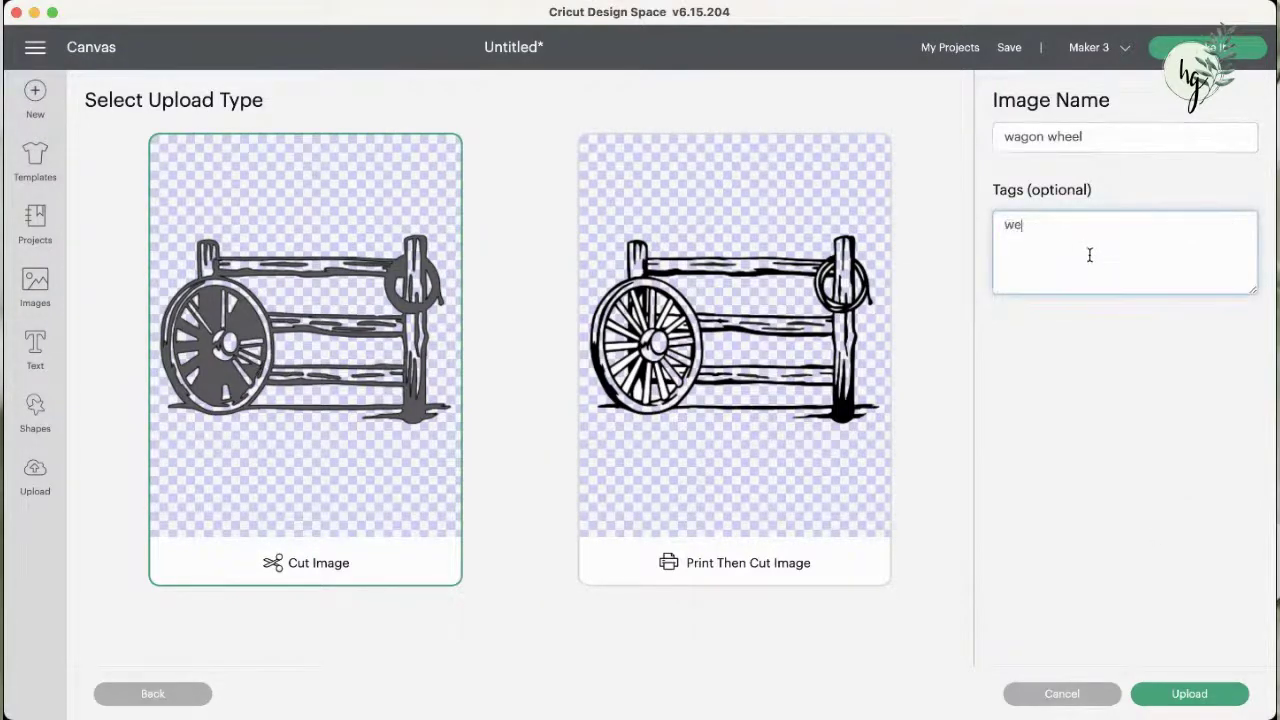
{"action": "type", "text": "stern, cowboy"}
{"action": "left_click", "coordinate": [1205, 692]}
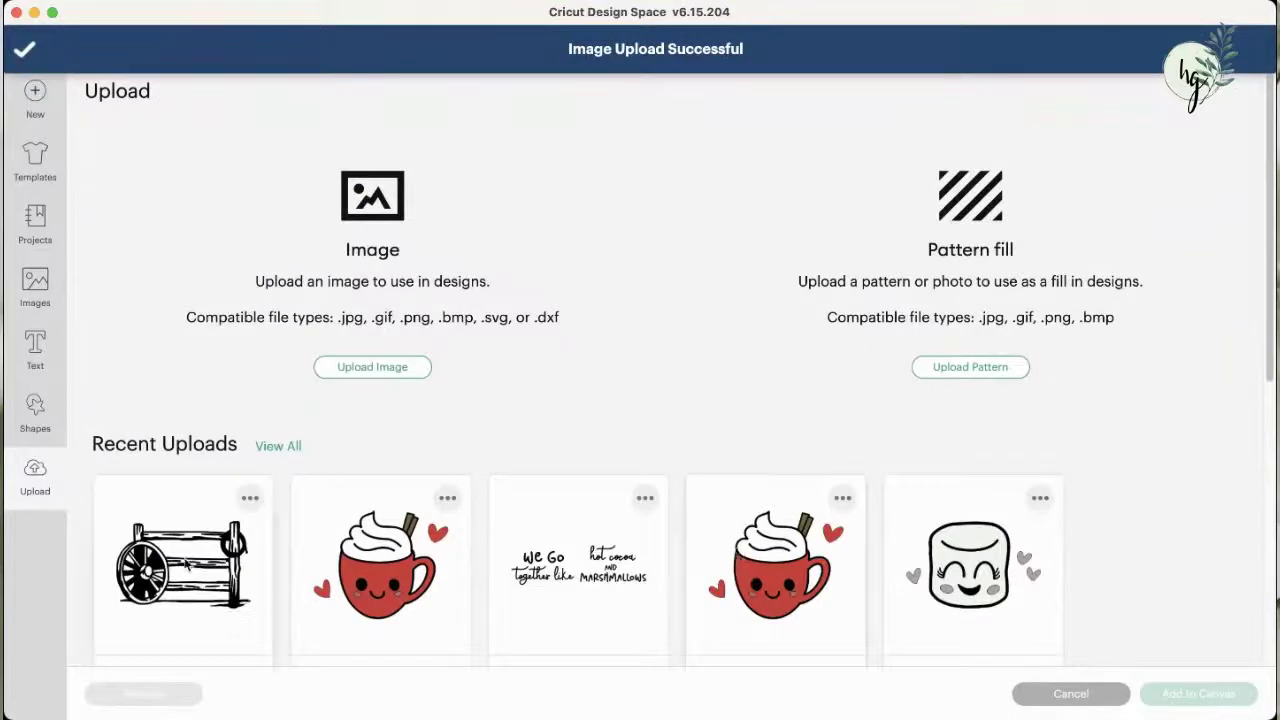
- Add the uploaded wagon wheel image to the canvas, move it over the welded word, and delete it from the canvas
{"action": "left_click", "coordinate": [186, 563]}
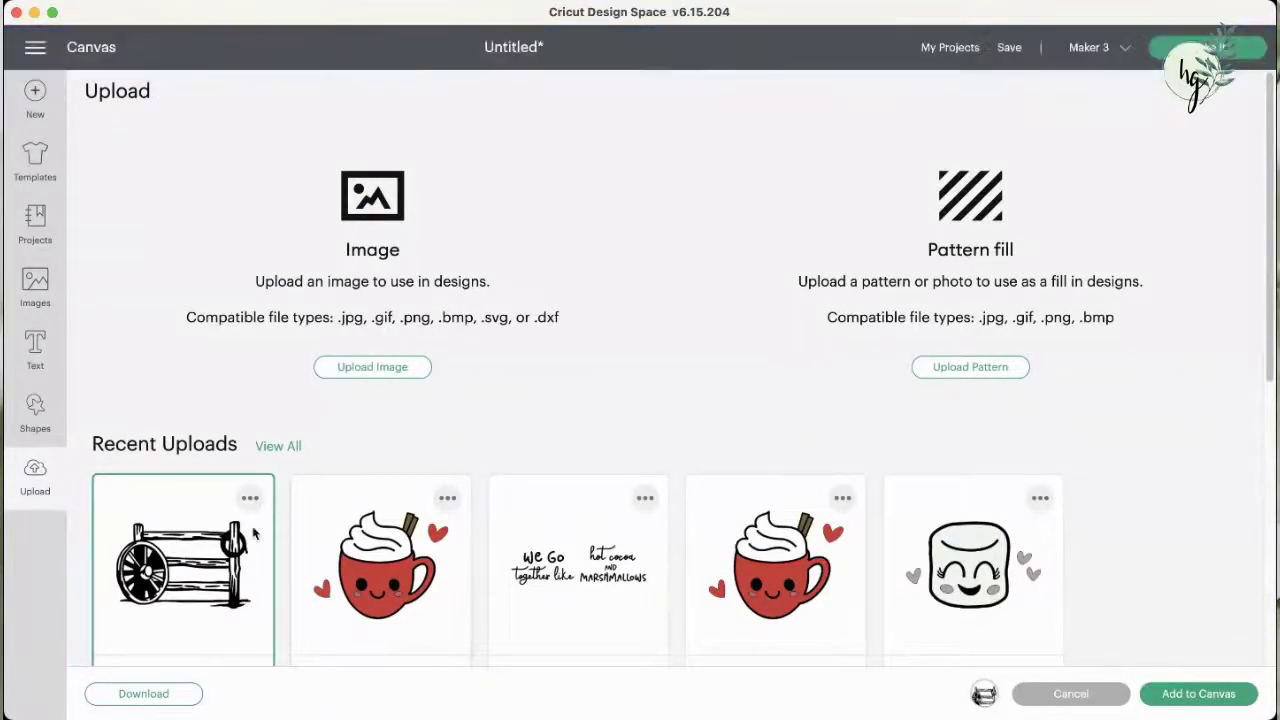
{"action": "left_click", "coordinate": [1167, 700]}
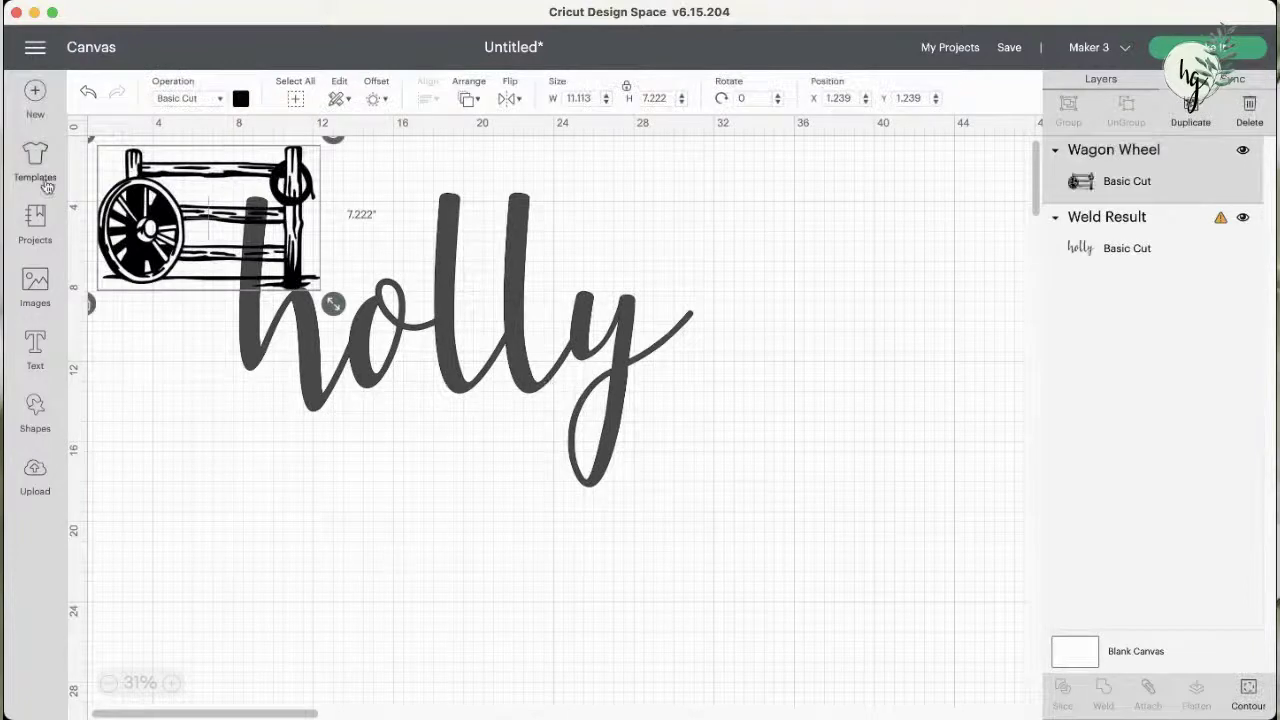
{"action": "left_click_drag", "start_coordinate": [200, 220], "coordinate": [460, 420]}
{"action": "left_click", "coordinate": [339, 334]}
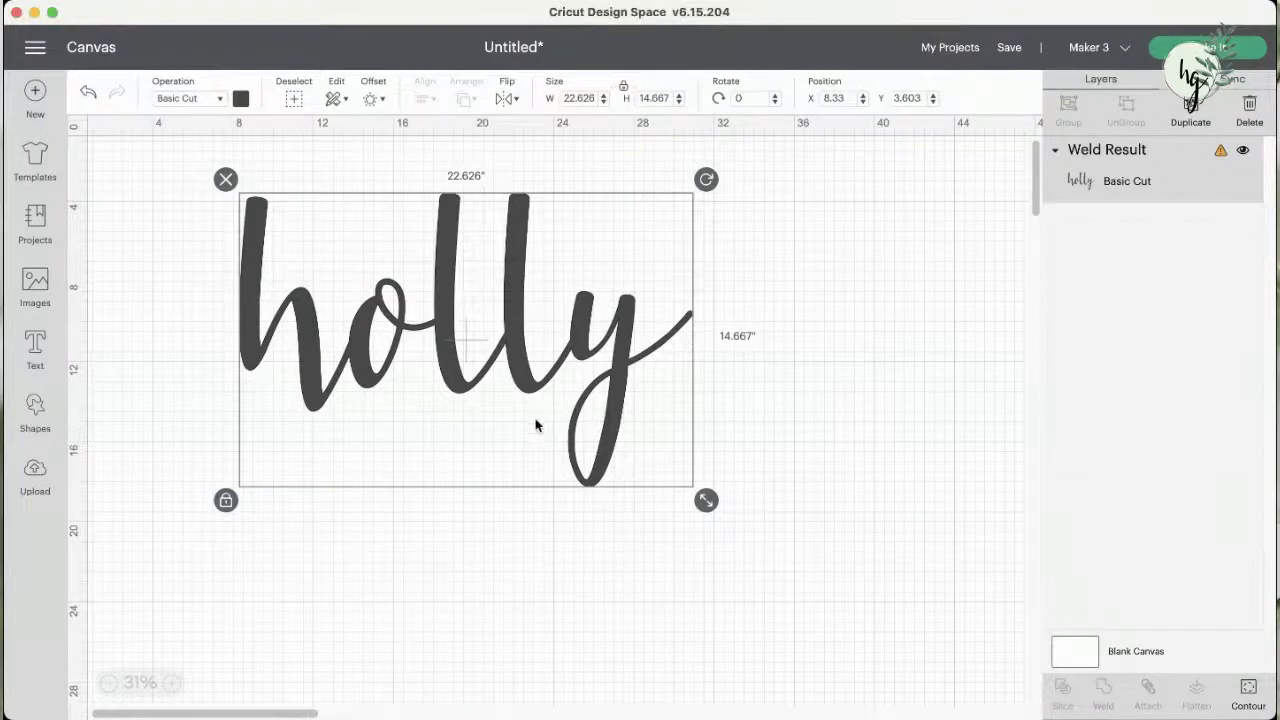
- Move the welded word on the canvas to about X 10.04, Y 5.03
{"action": "left_click_drag", "start_coordinate": [521, 370], "coordinate": [577, 415]}
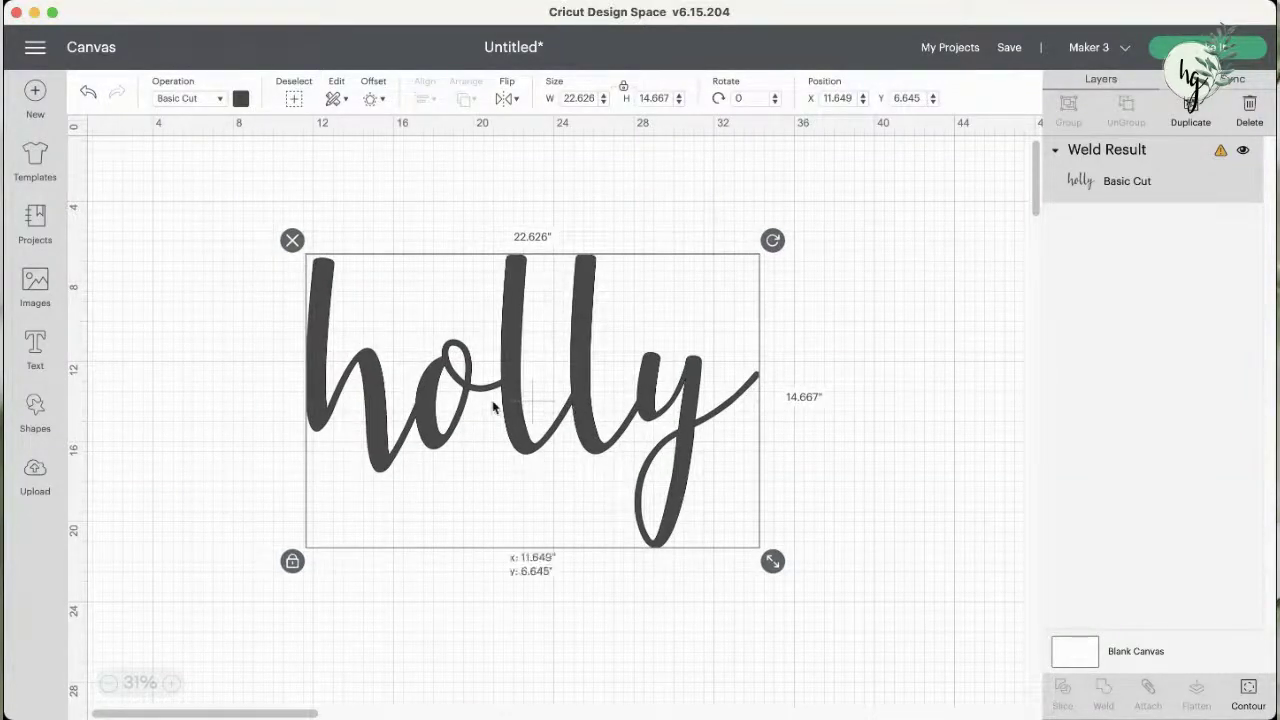
{"action": "left_click_drag", "start_coordinate": [494, 409], "coordinate": [461, 375]}
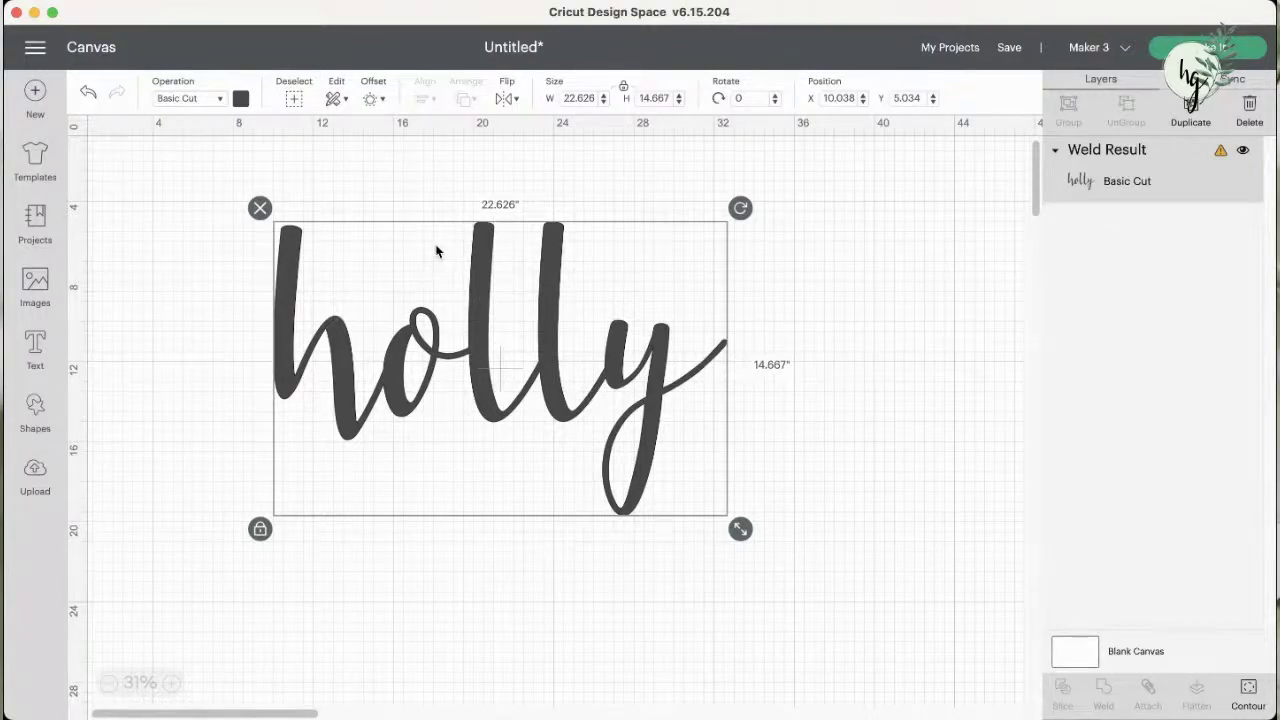
{"action": "left_click", "coordinate": [376, 100]}
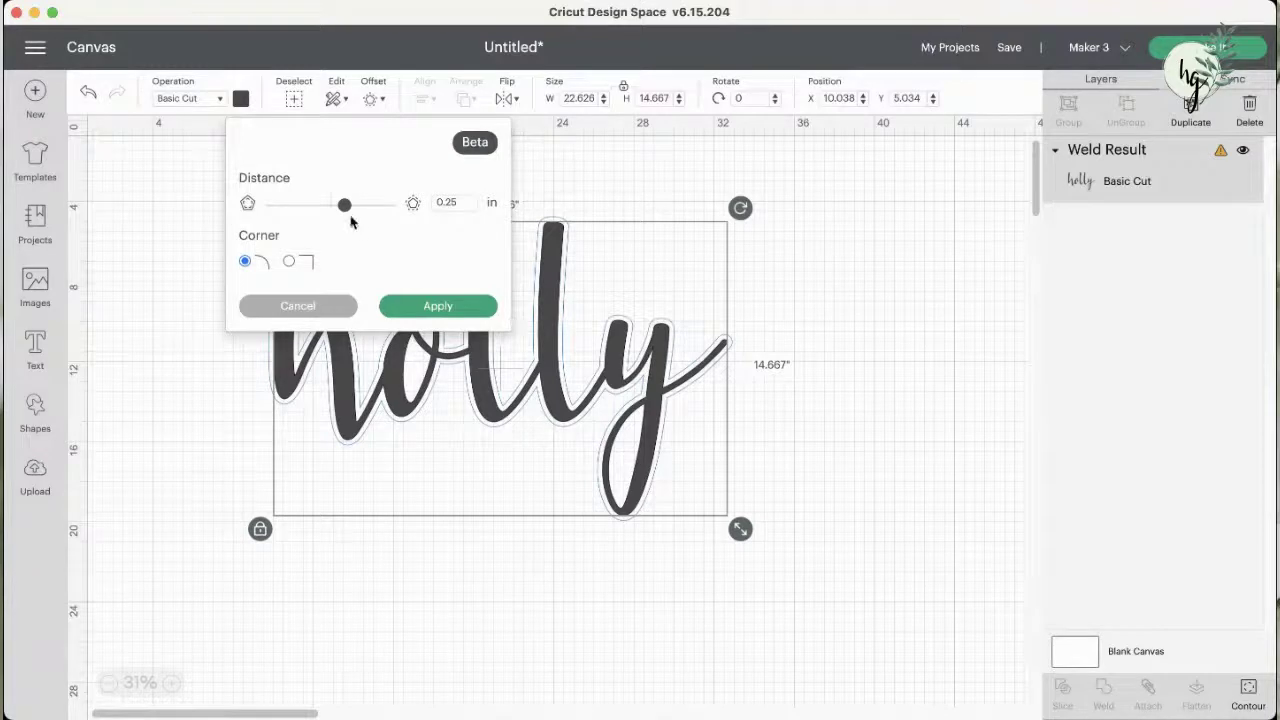
{"action": "left_click_drag", "start_coordinate": [344, 205], "coordinate": [371, 214]}
{"action": "left_click_drag", "start_coordinate": [370, 213], "coordinate": [375, 214]}
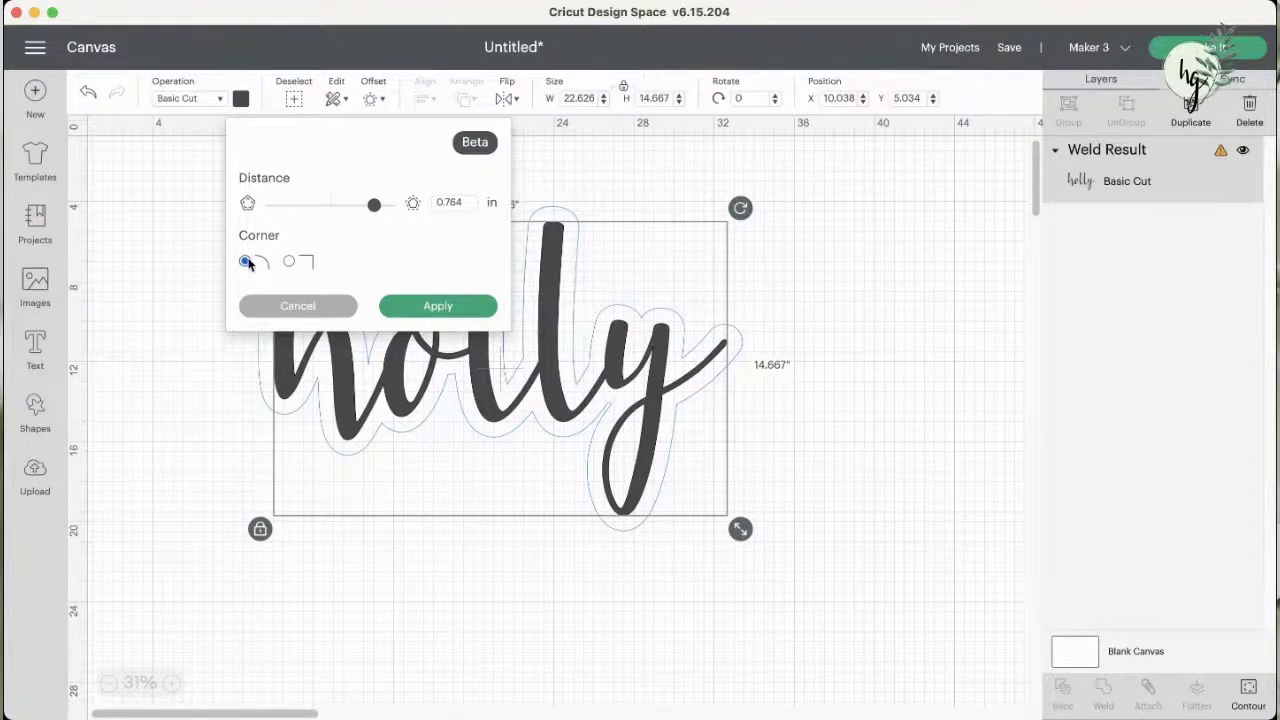
{"action": "left_click", "coordinate": [289, 263]}
{"action": "left_click", "coordinate": [586, 236]}
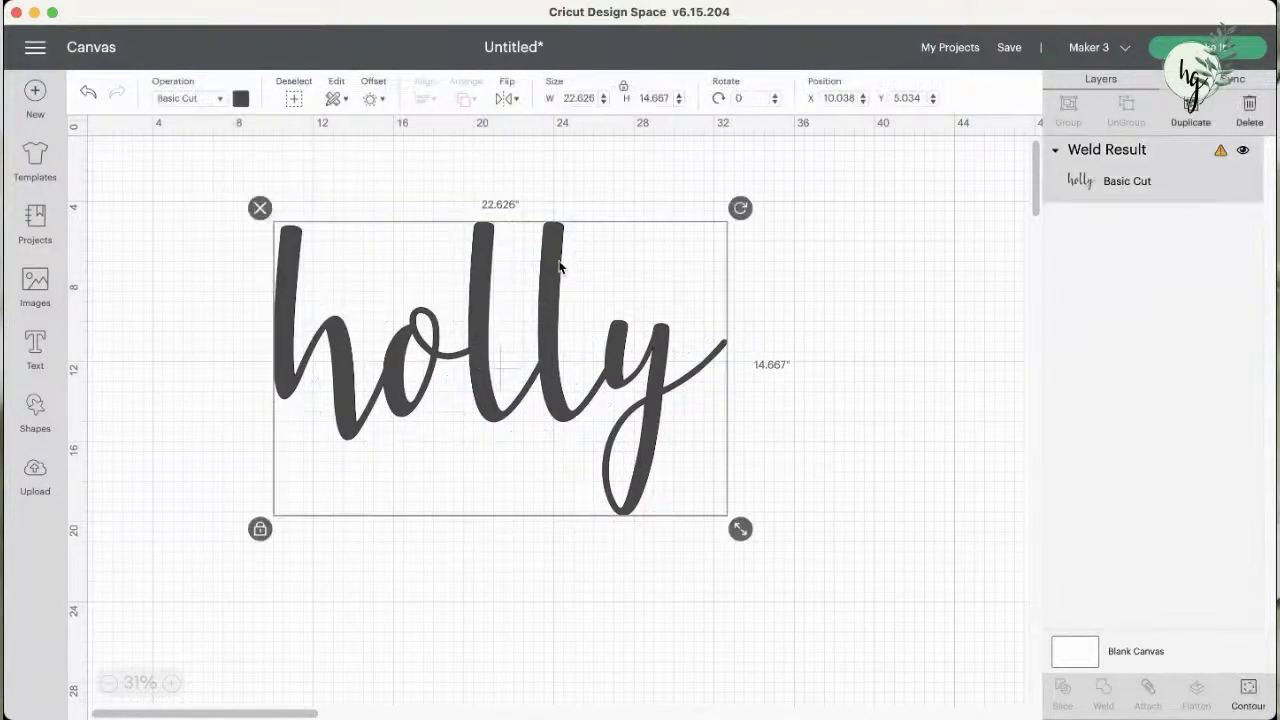
- Apply a 0.625 in offset with rounded corners around the welded word, comparing the square corner option first
{"action": "left_click", "coordinate": [367, 100]}
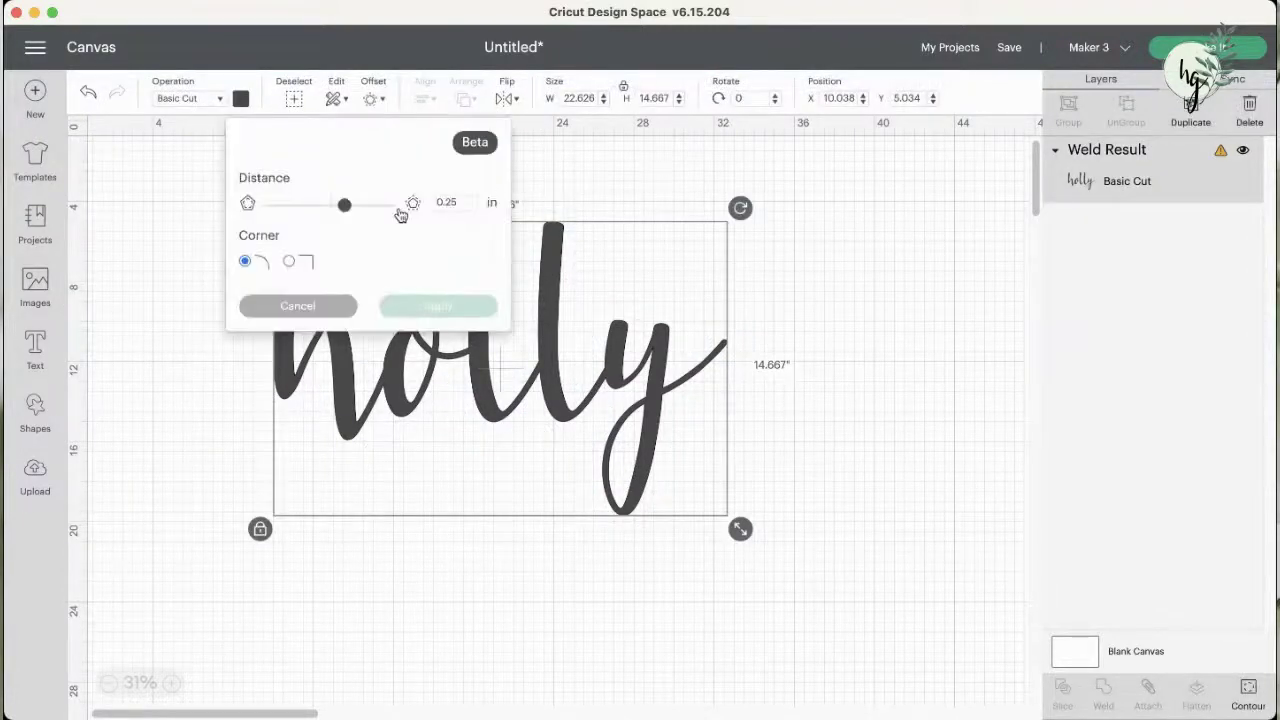
{"action": "left_click_drag", "start_coordinate": [345, 211], "coordinate": [367, 213]}
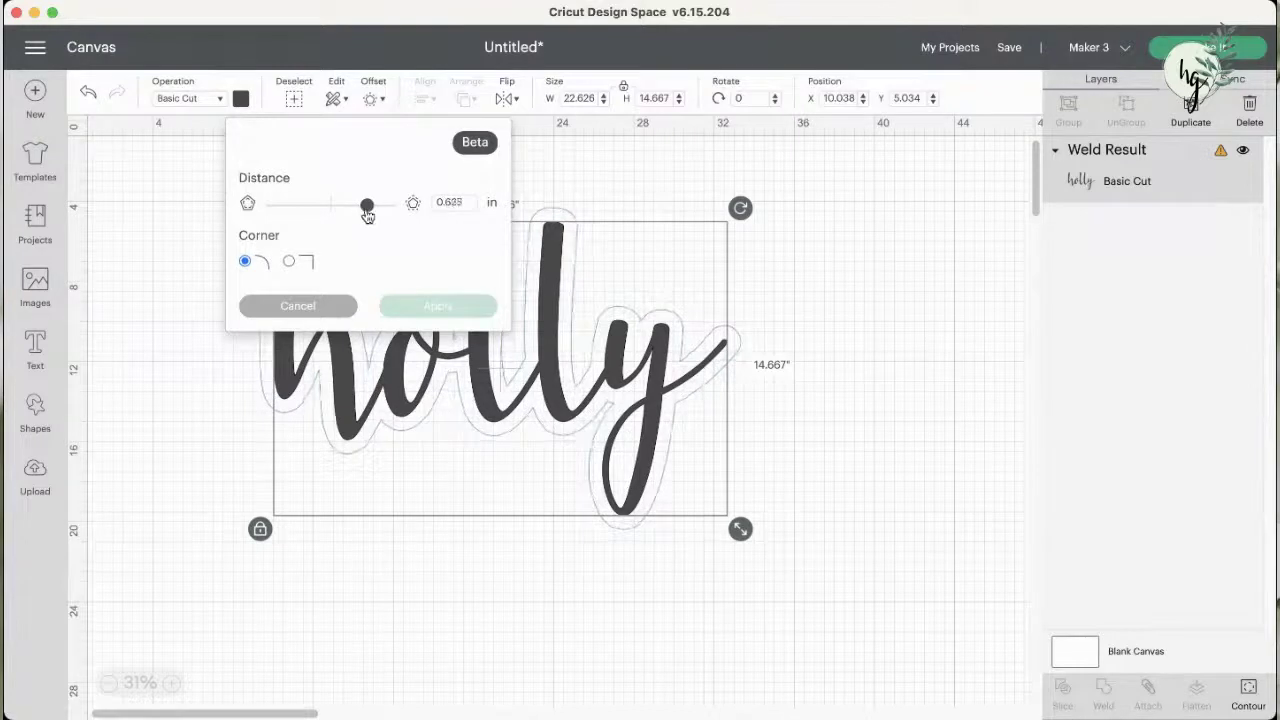
{"action": "left_click", "coordinate": [290, 262]}
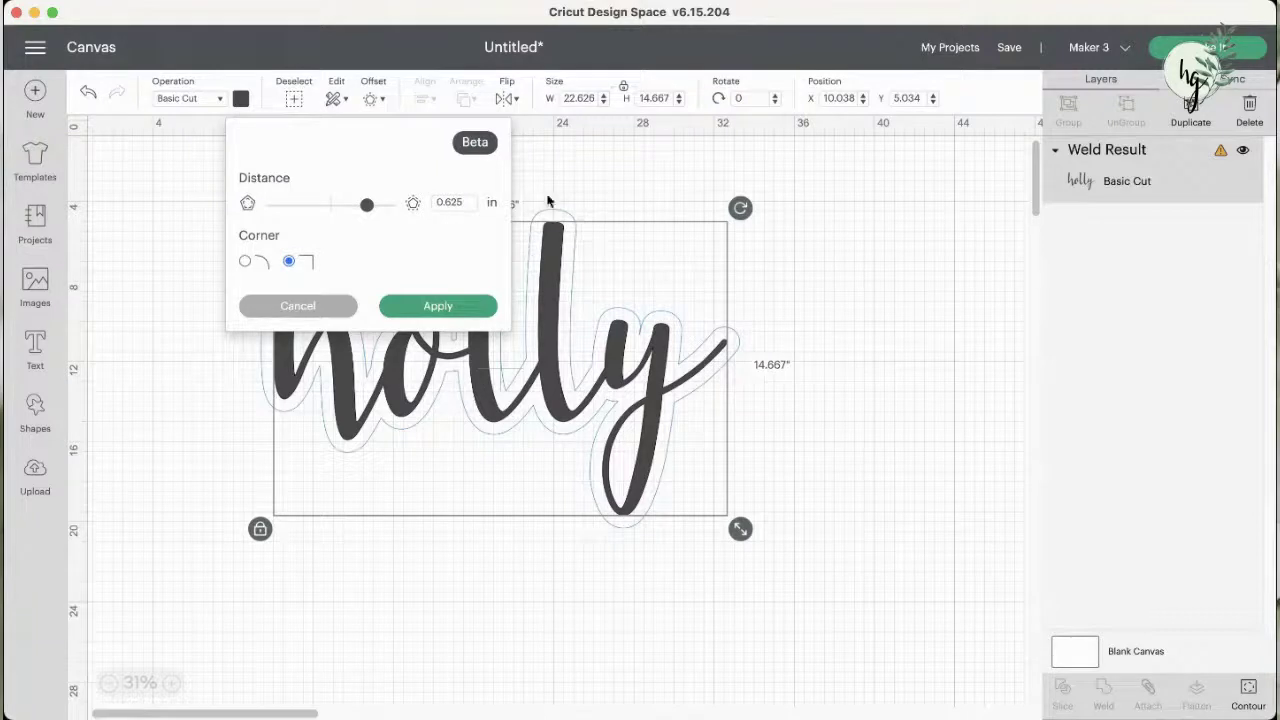
{"action": "left_click", "coordinate": [246, 262]}
{"action": "left_click", "coordinate": [440, 307]}
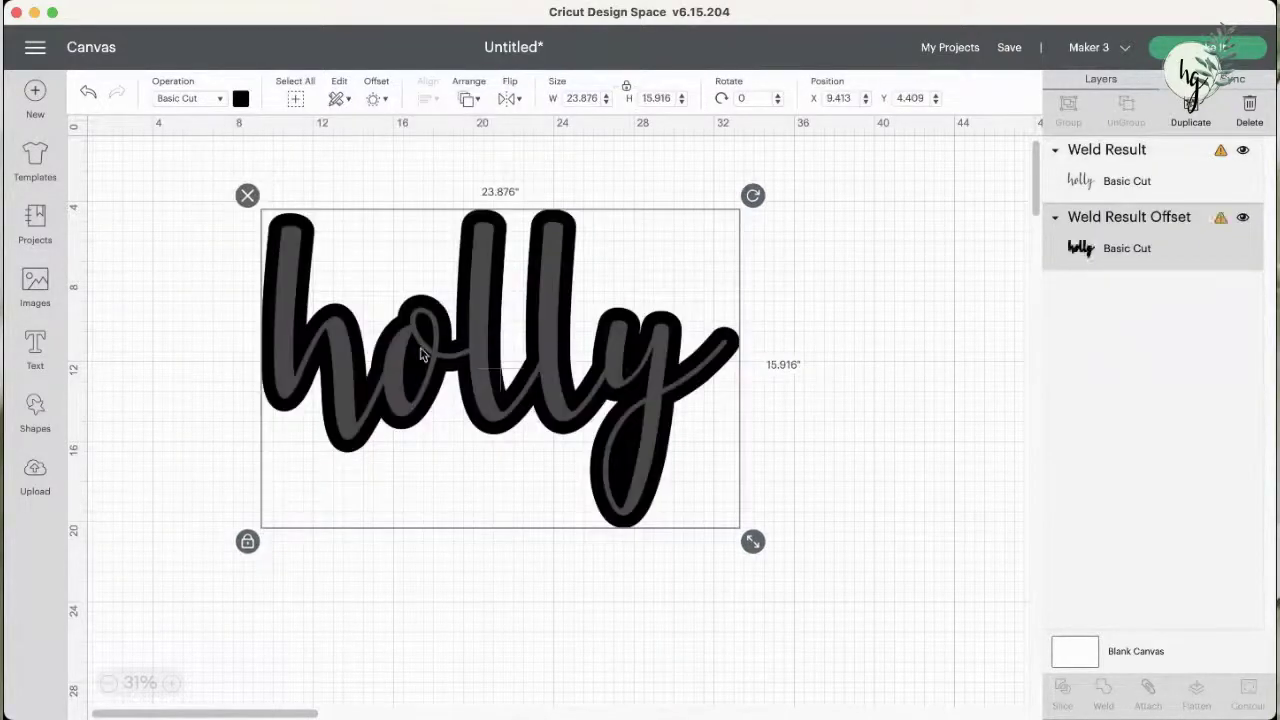
- Try shrinking only the welded word to about 16.58 by 10.75 in and moving it over its offset, and undo these changes
{"action": "left_click_drag", "start_coordinate": [440, 307], "coordinate": [393, 371]}
{"action": "left_click", "coordinate": [558, 336]}
{"action": "left_click", "coordinate": [755, 406]}
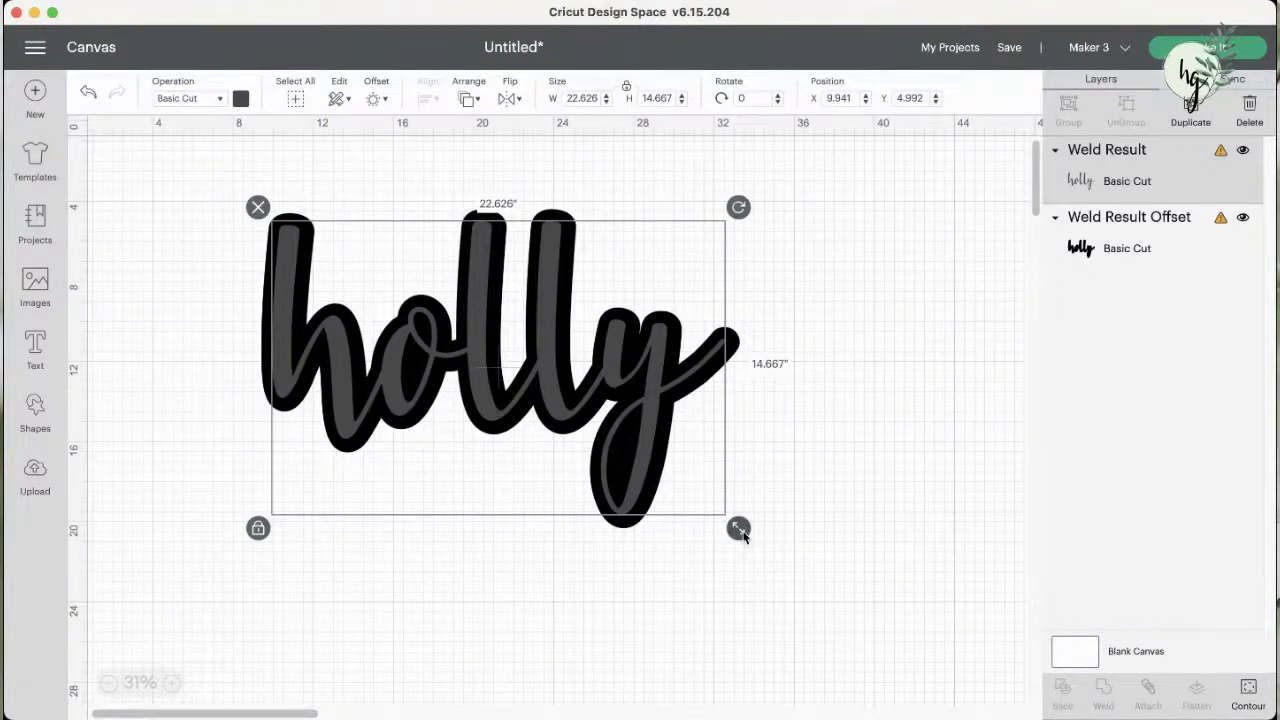
{"action": "left_click_drag", "start_coordinate": [738, 530], "coordinate": [617, 450]}
{"action": "left_click_drag", "start_coordinate": [561, 400], "coordinate": [629, 449]}
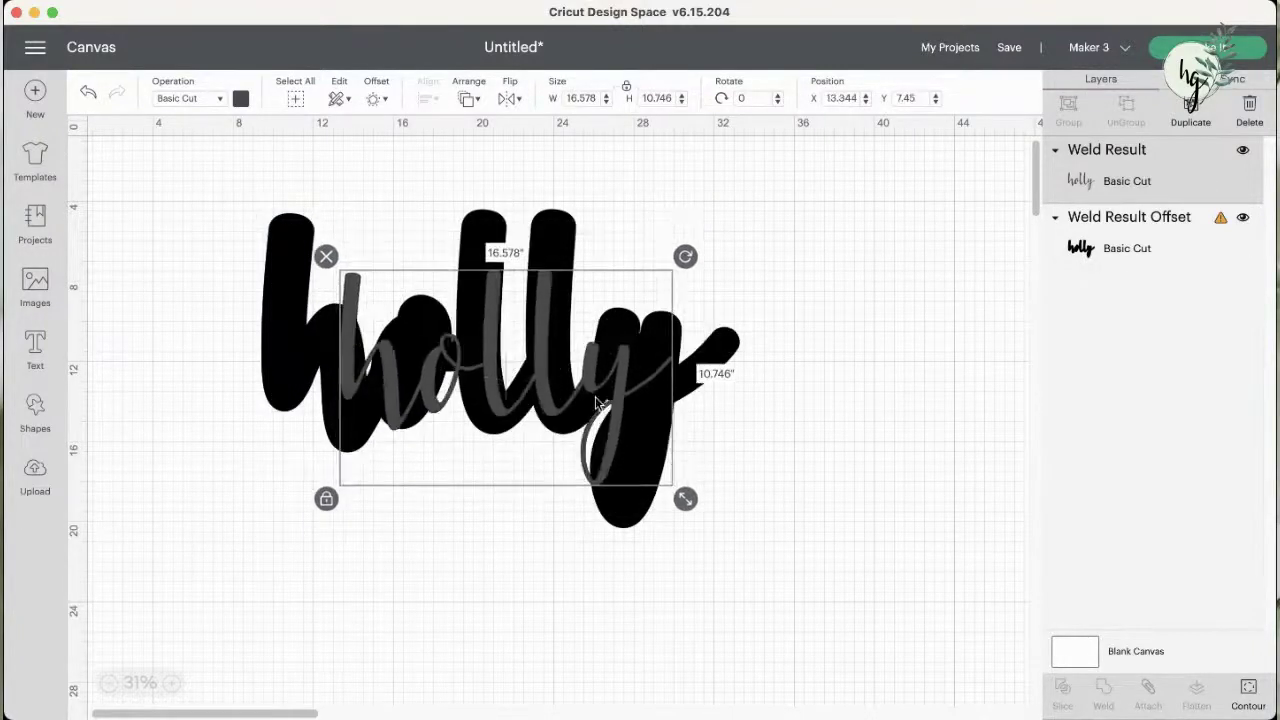
{"action": "left_click", "coordinate": [87, 93]}
{"action": "left_click", "coordinate": [87, 93]}
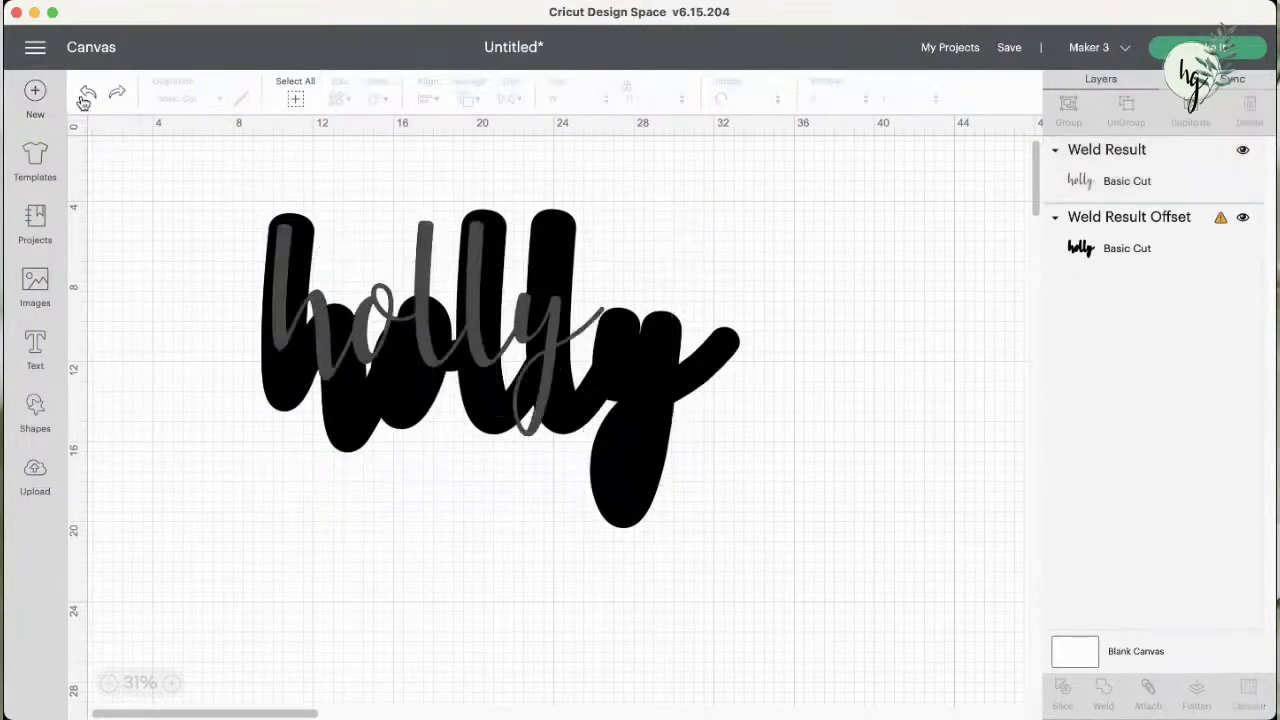
{"action": "left_click", "coordinate": [87, 93]}
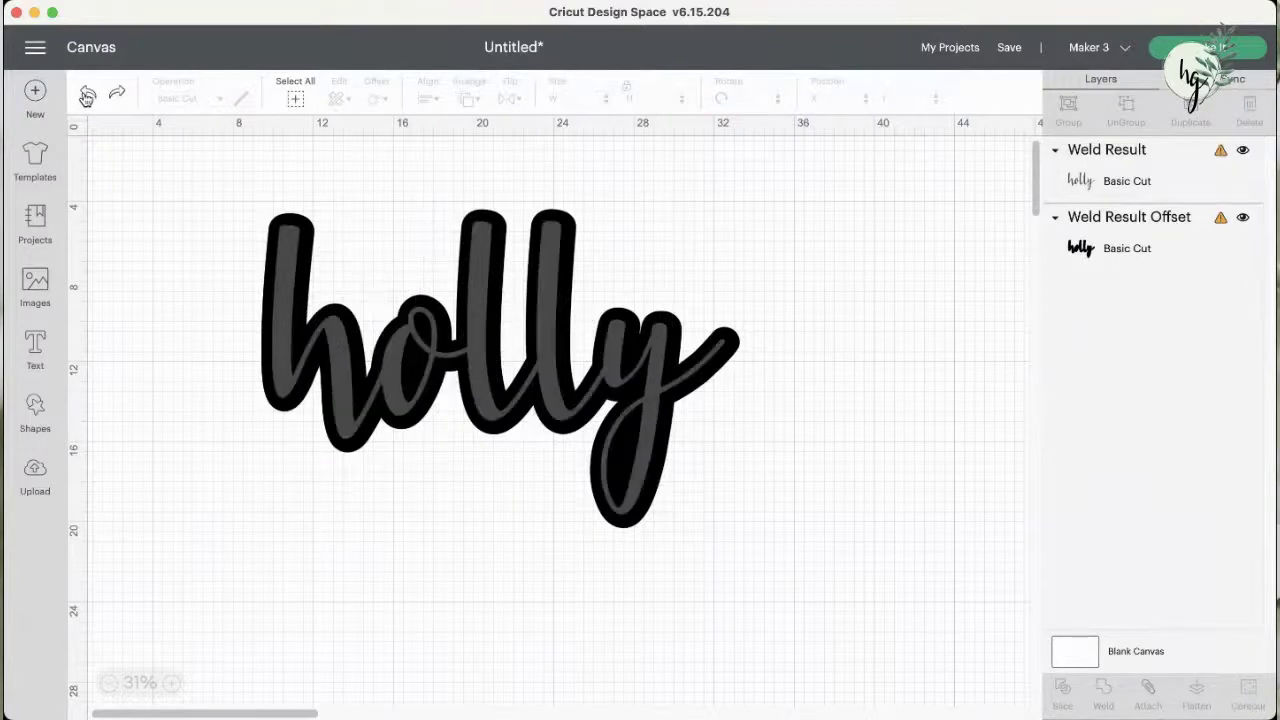
- Select the welded word and its offset together, first on the canvas and again through their layers, and deselect them
{"action": "left_click", "coordinate": [432, 275]}
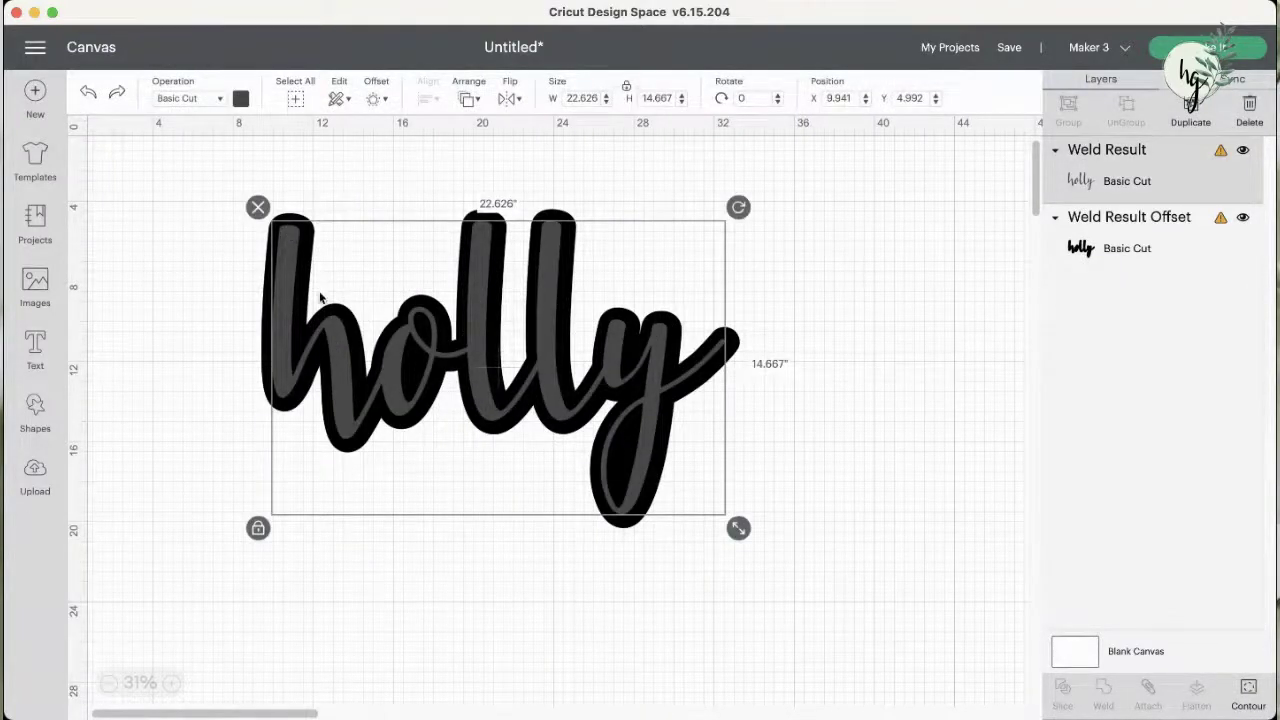
{"action": "left_click", "coordinate": [175, 195]}
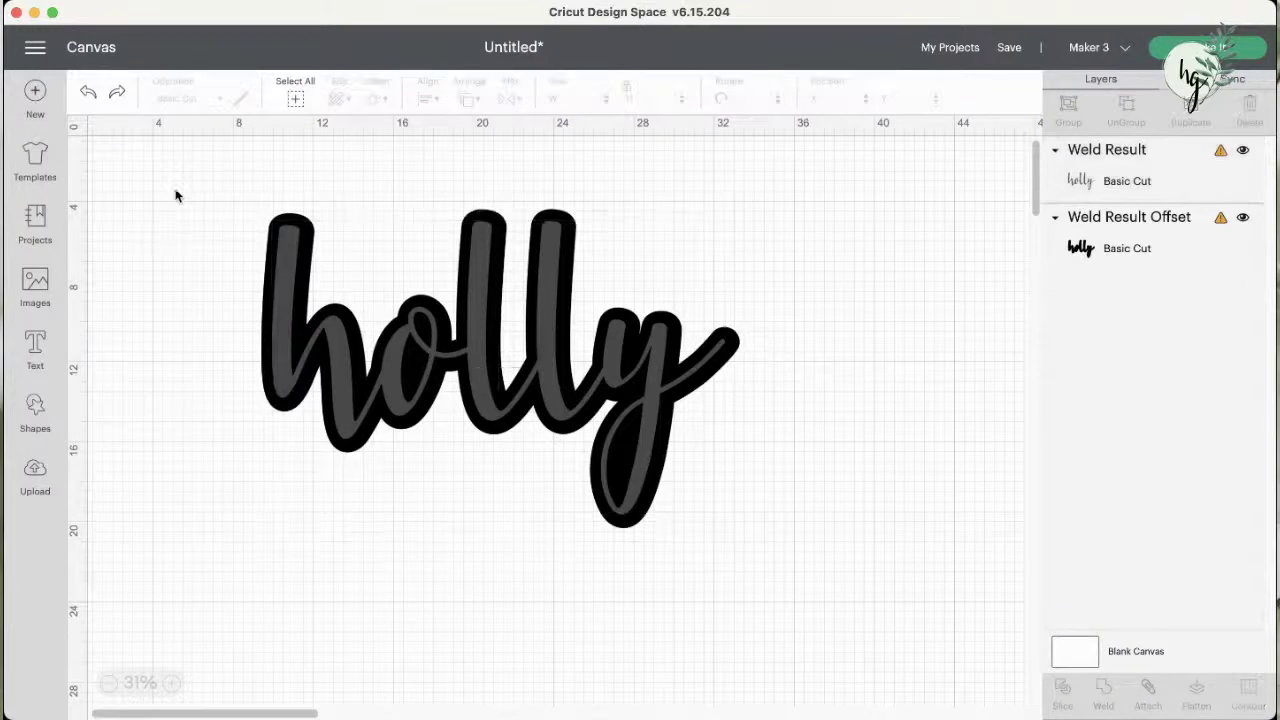
{"action": "left_click_drag", "start_coordinate": [173, 176], "coordinate": [835, 588]}
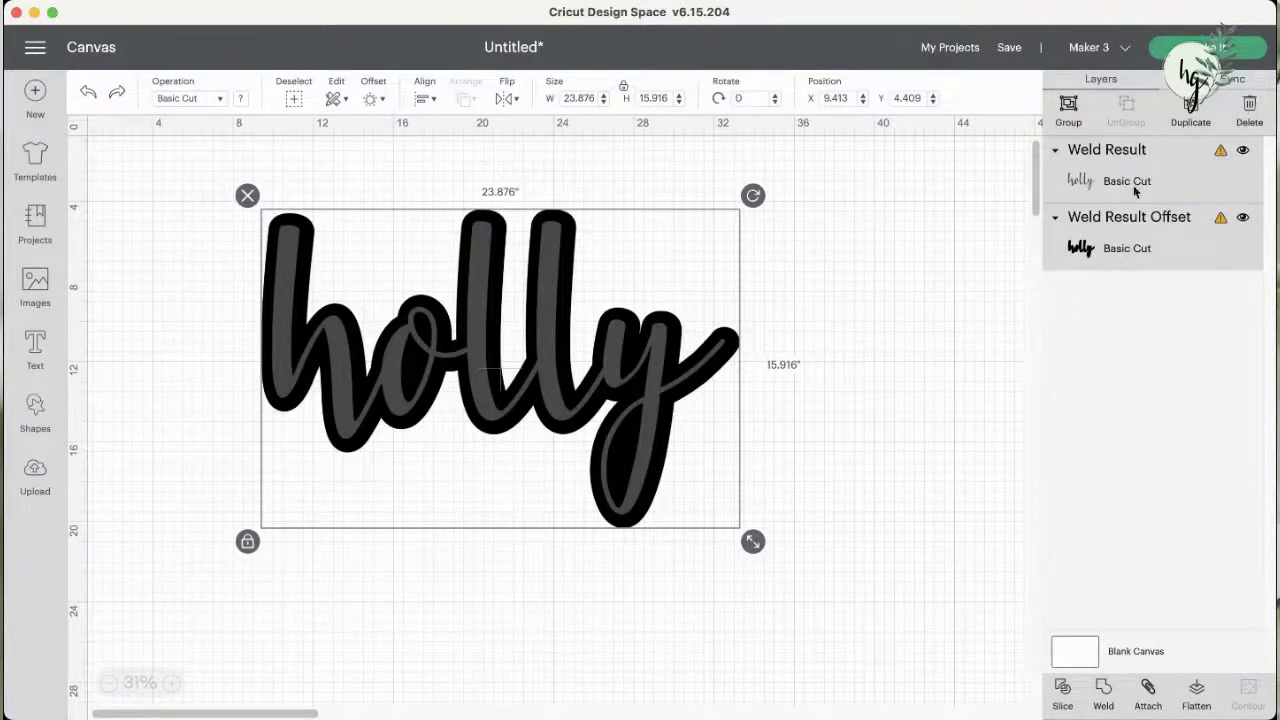
{"action": "left_click", "coordinate": [902, 311]}
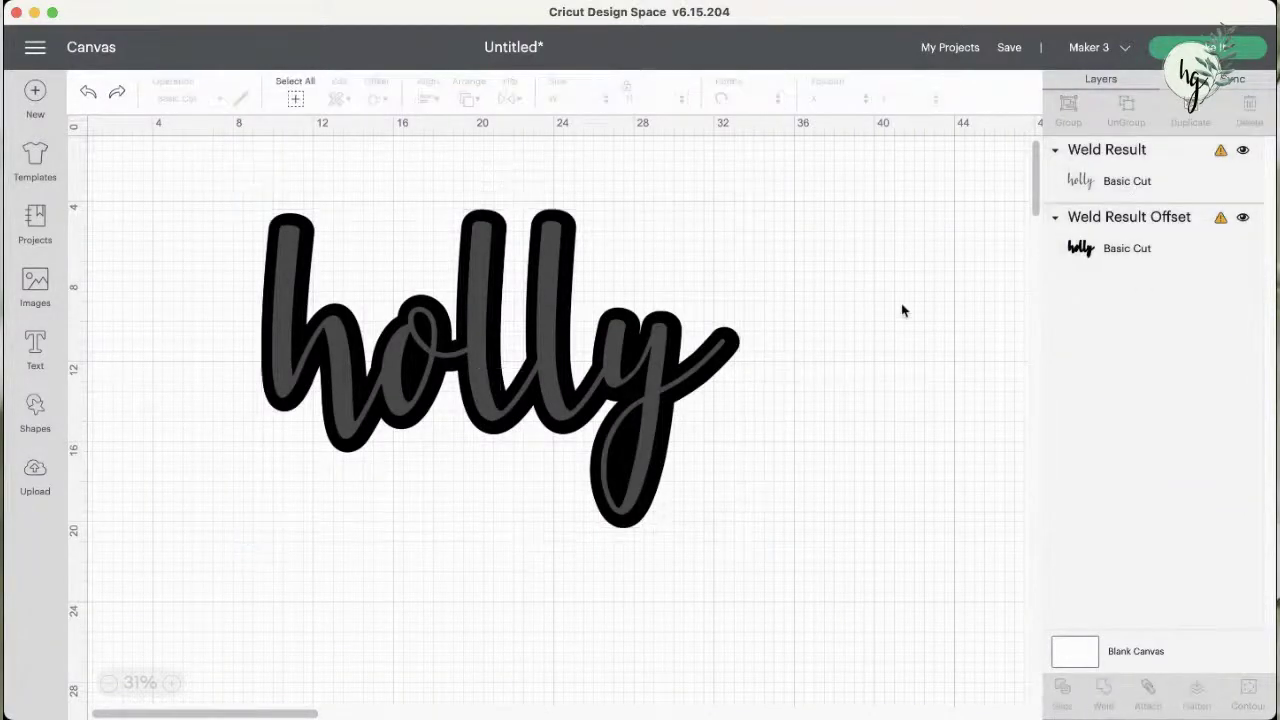
{"action": "left_click", "coordinate": [1097, 178]}
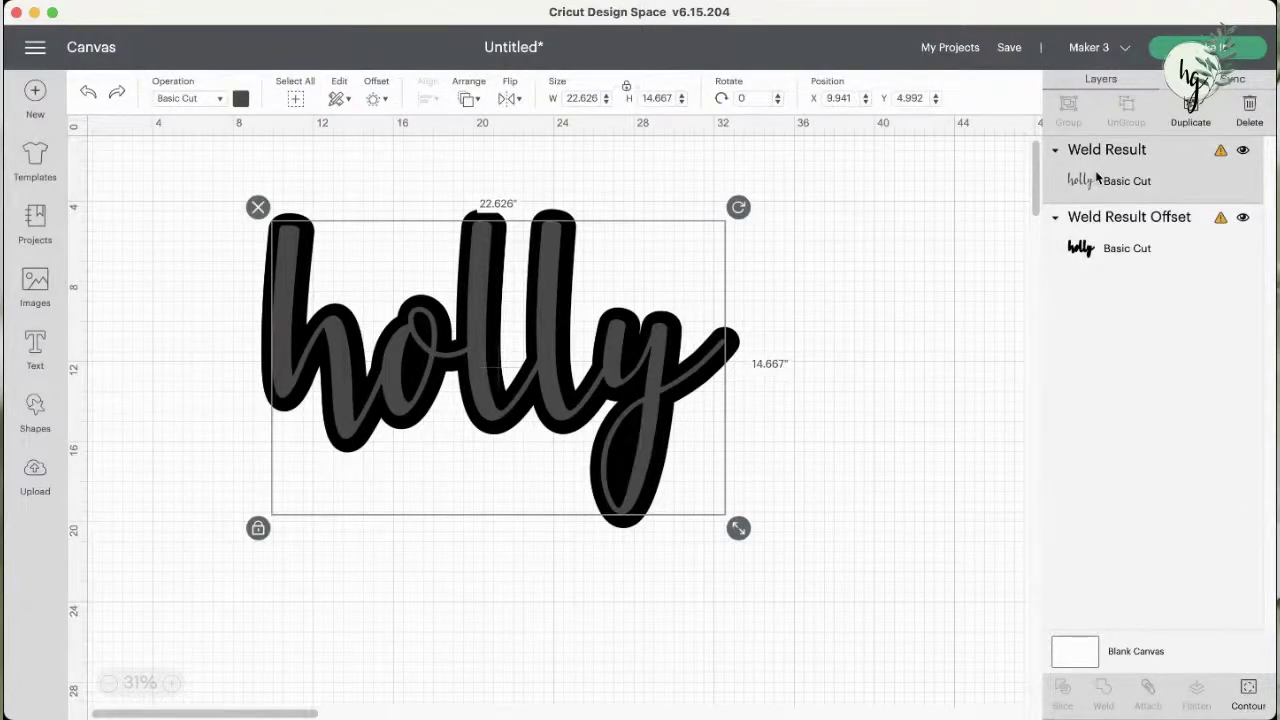
{"action": "left_click", "coordinate": [1098, 236], "text": "shift"}
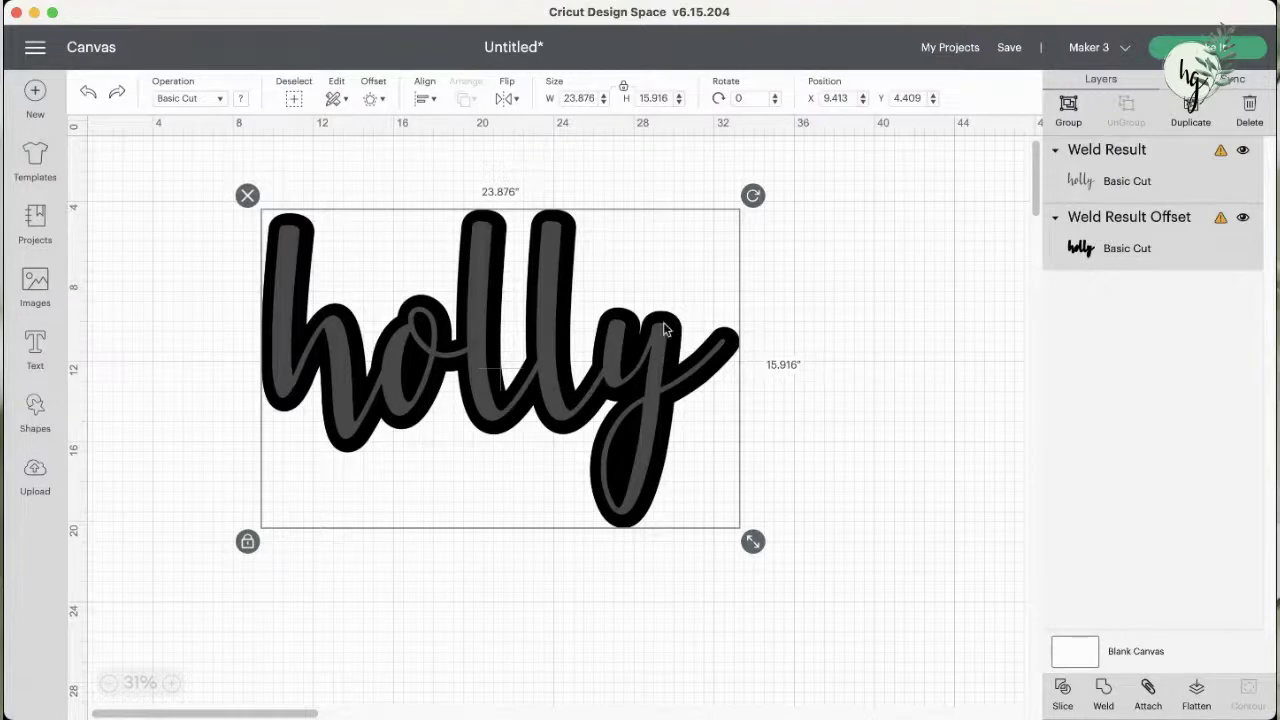
{"action": "left_click", "coordinate": [866, 304]}
- Select the welded word and its offset together and scale both down to about 4.07 by 2.71 in
{"action": "left_click_drag", "start_coordinate": [141, 207], "coordinate": [799, 513]}
{"action": "left_click_drag", "start_coordinate": [757, 544], "coordinate": [396, 304]}
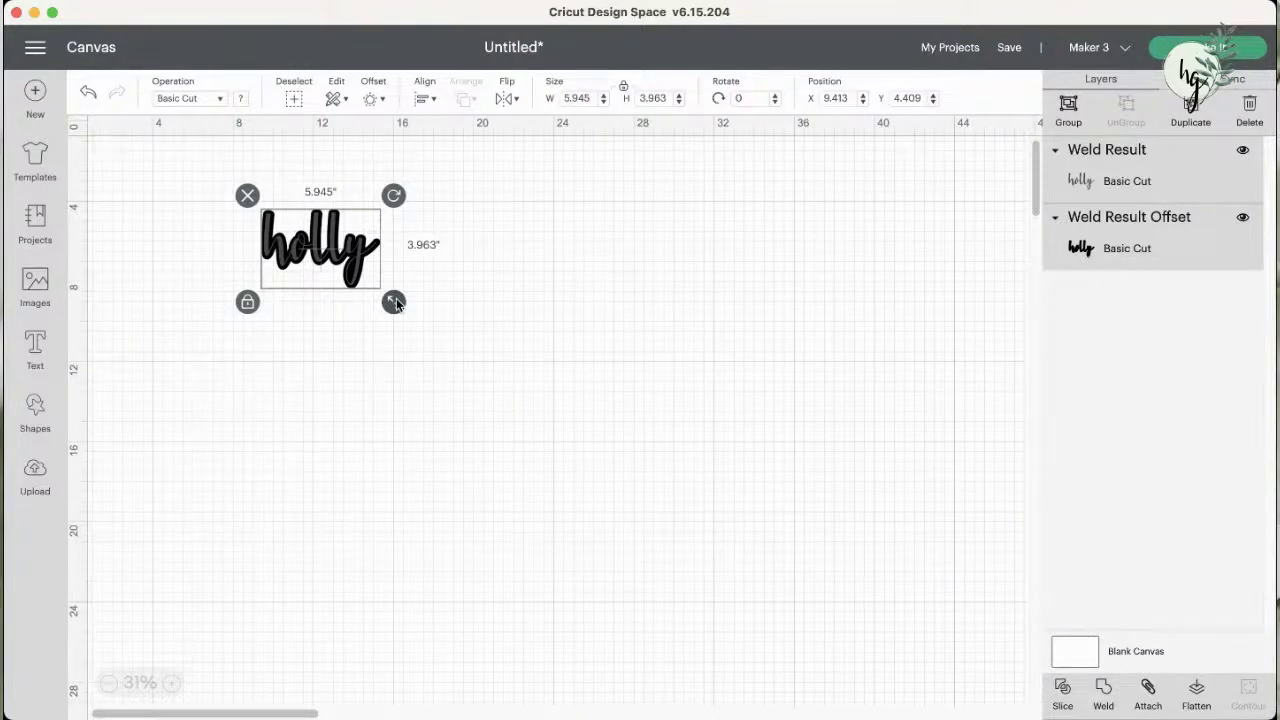
{"action": "left_click_drag", "start_coordinate": [395, 303], "coordinate": [354, 277]}
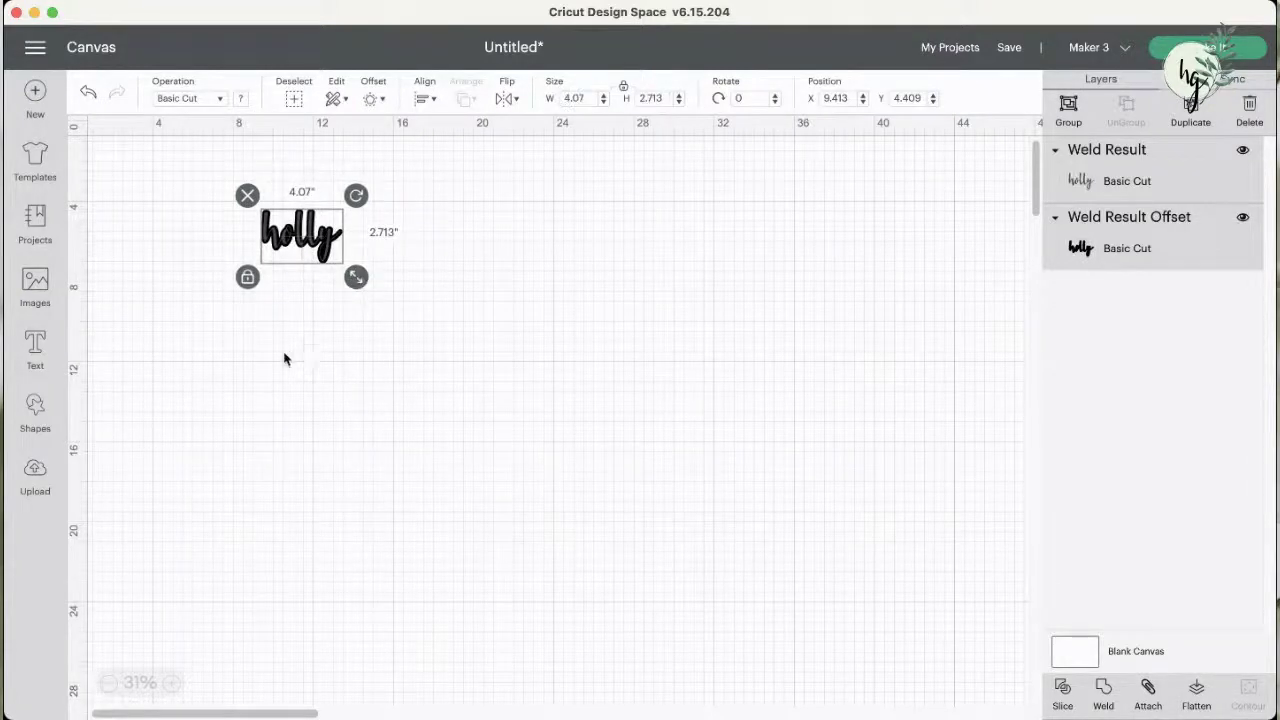
- Try moving only the welded word away from its offset and undo the move
{"action": "left_click", "coordinate": [172, 686]}
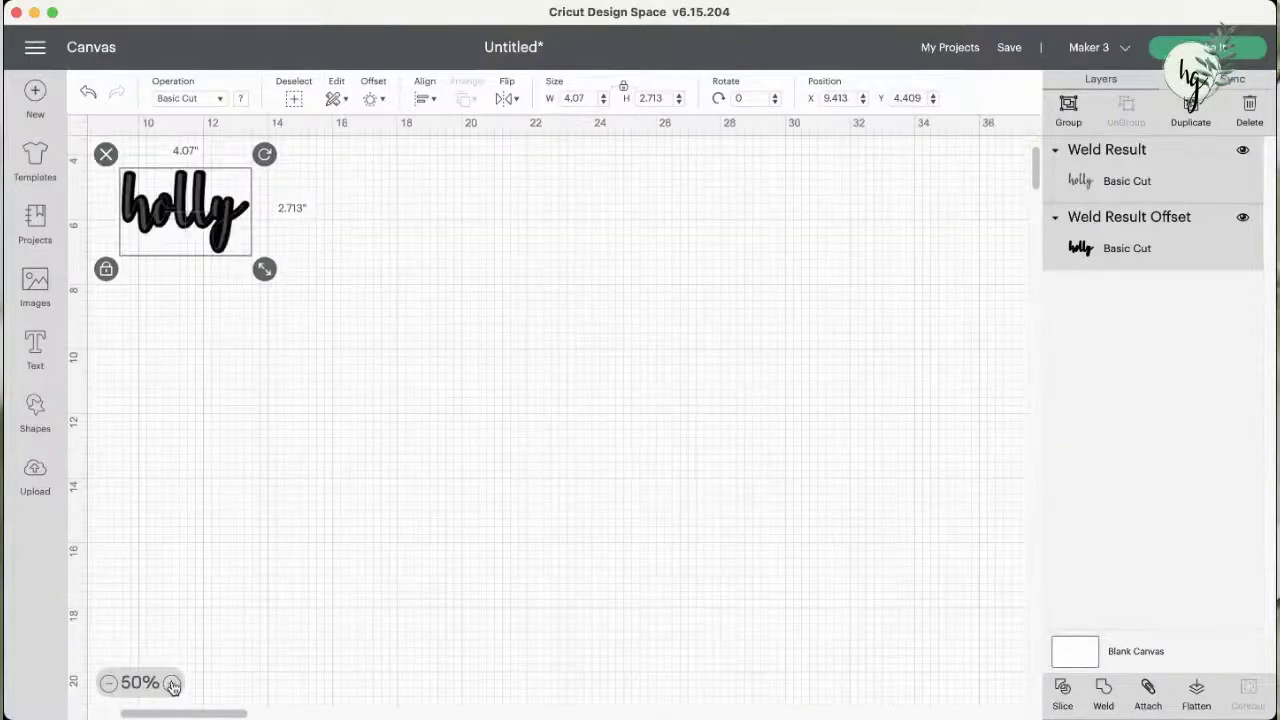
{"action": "left_click", "coordinate": [172, 686]}
{"action": "left_click_drag", "start_coordinate": [172, 714], "coordinate": [120, 714]}
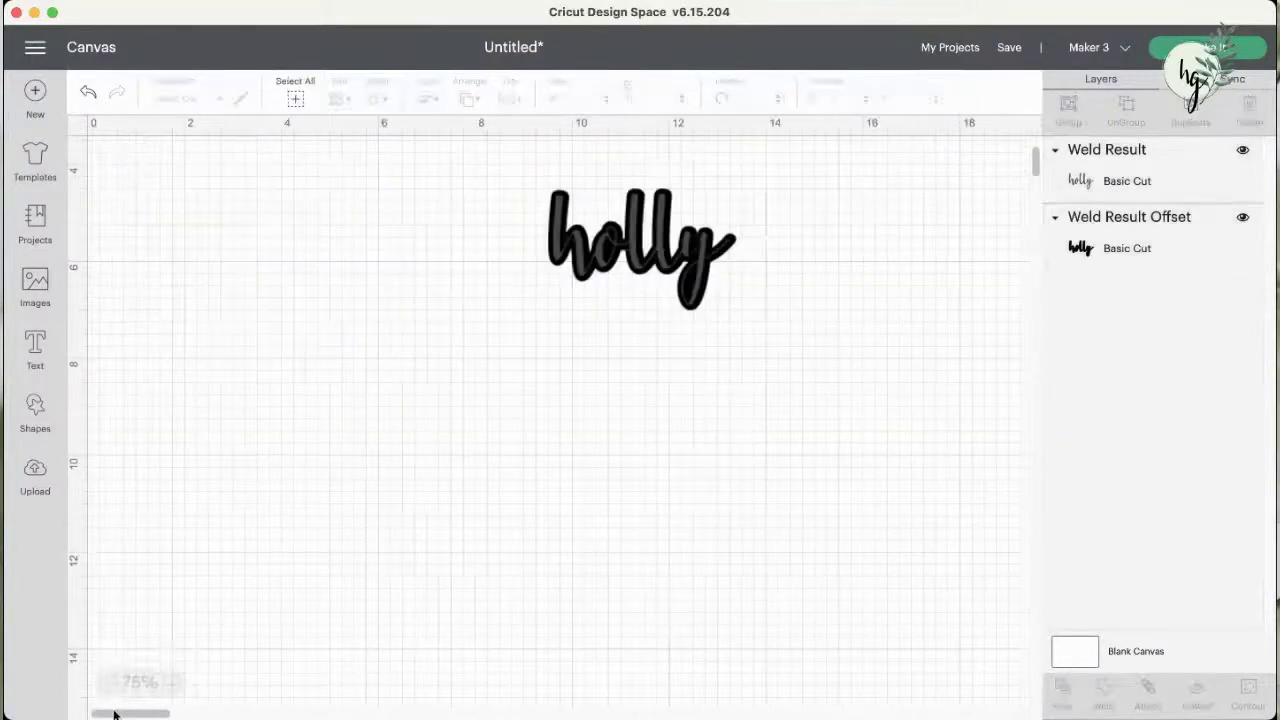
{"action": "left_click_drag", "start_coordinate": [678, 278], "coordinate": [507, 388]}
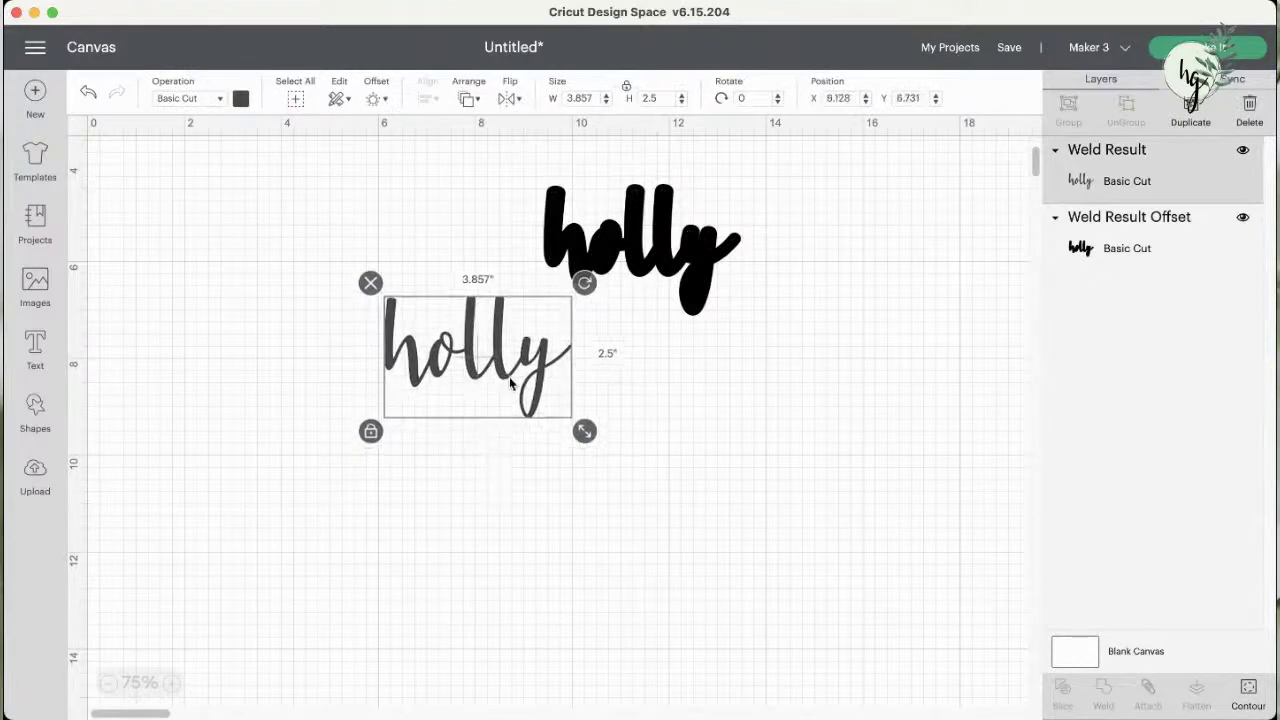
{"action": "left_click", "coordinate": [88, 92]}
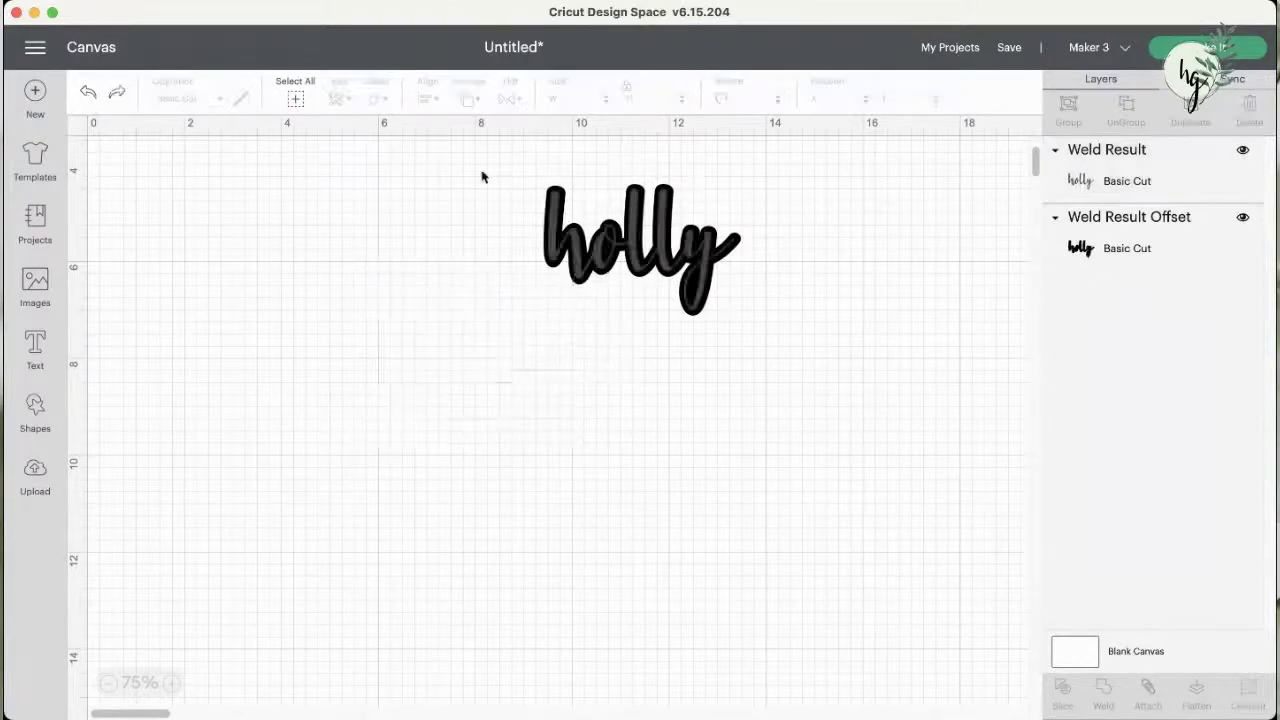
- Select the welded word with its offset and move both together to about X 6.25, Y 6.52
{"action": "left_click_drag", "start_coordinate": [480, 172], "coordinate": [803, 329]}
{"action": "left_click_drag", "start_coordinate": [645, 246], "coordinate": [508, 342]}
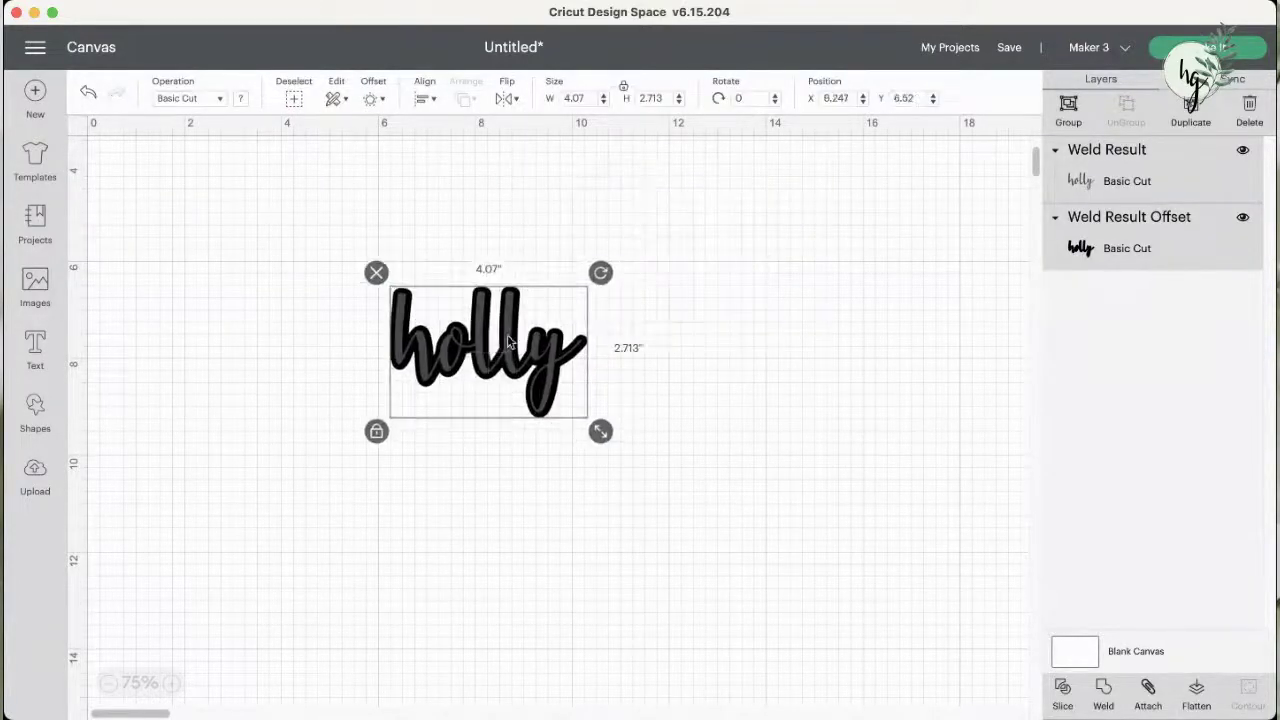
{"action": "left_click", "coordinate": [172, 683]}
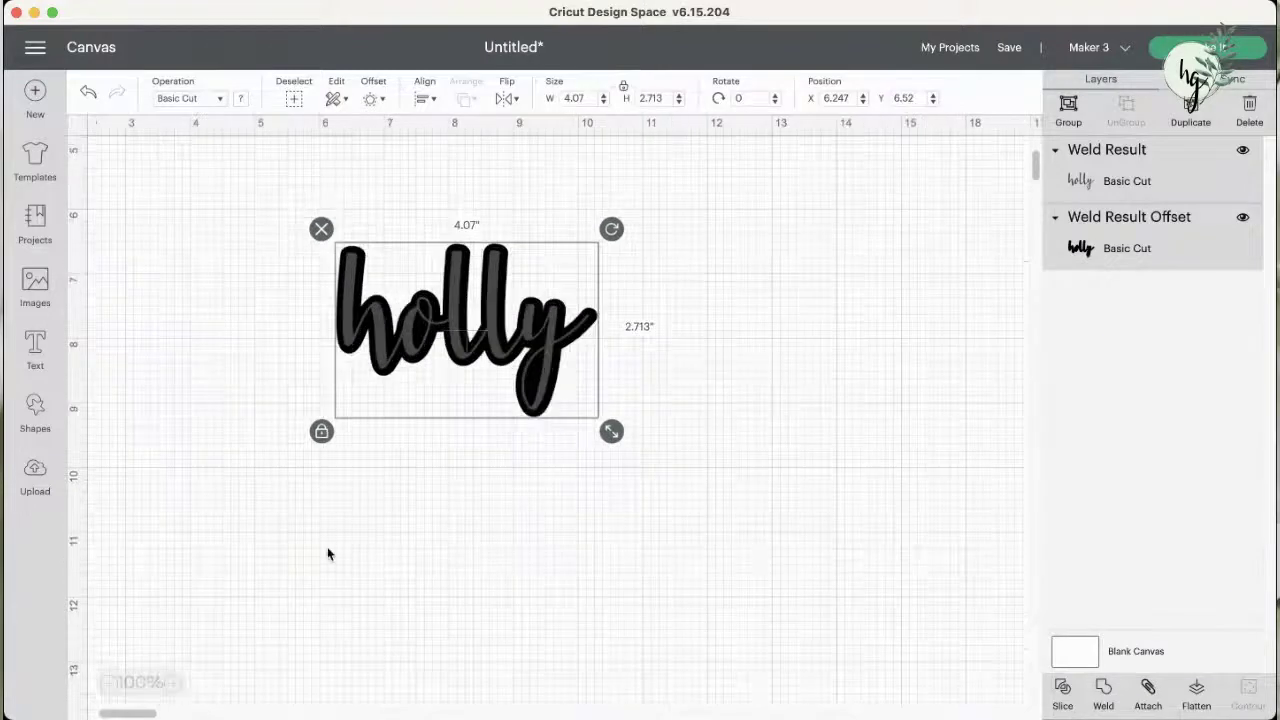
- Scale the welded word and its offset down together to about 3.47 by 2.31 in and deselect them
{"action": "left_click_drag", "start_coordinate": [613, 433], "coordinate": [554, 408]}
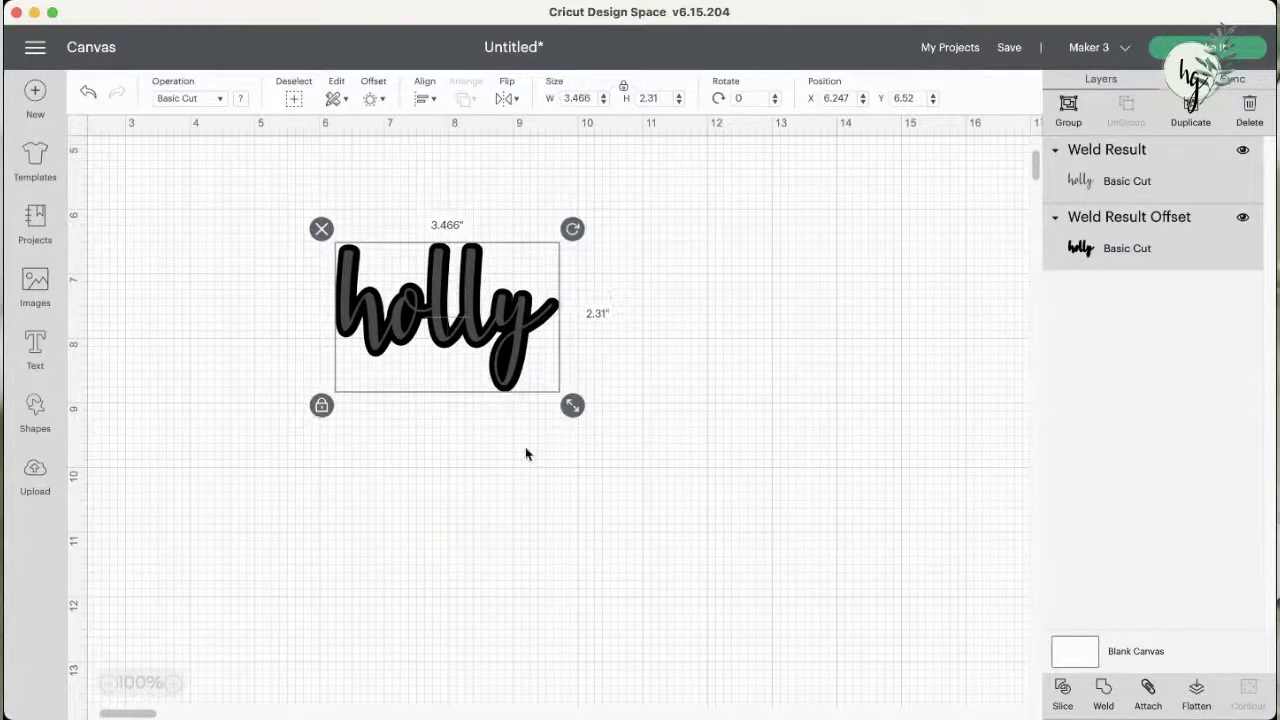
{"action": "left_click", "coordinate": [485, 511]}
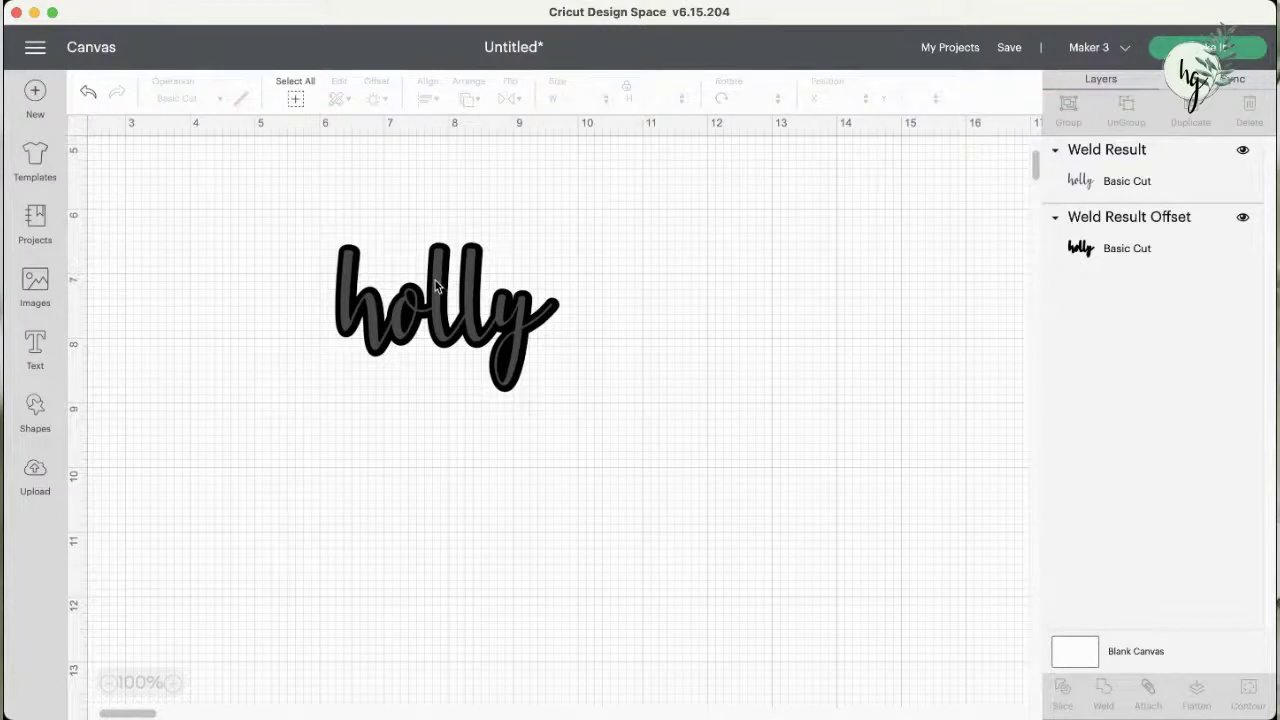
- Choose Cricut Maker 3 as the machine and send the project to mat preparation with all materials loaded On Mat
{"action": "left_click", "coordinate": [1127, 50]}
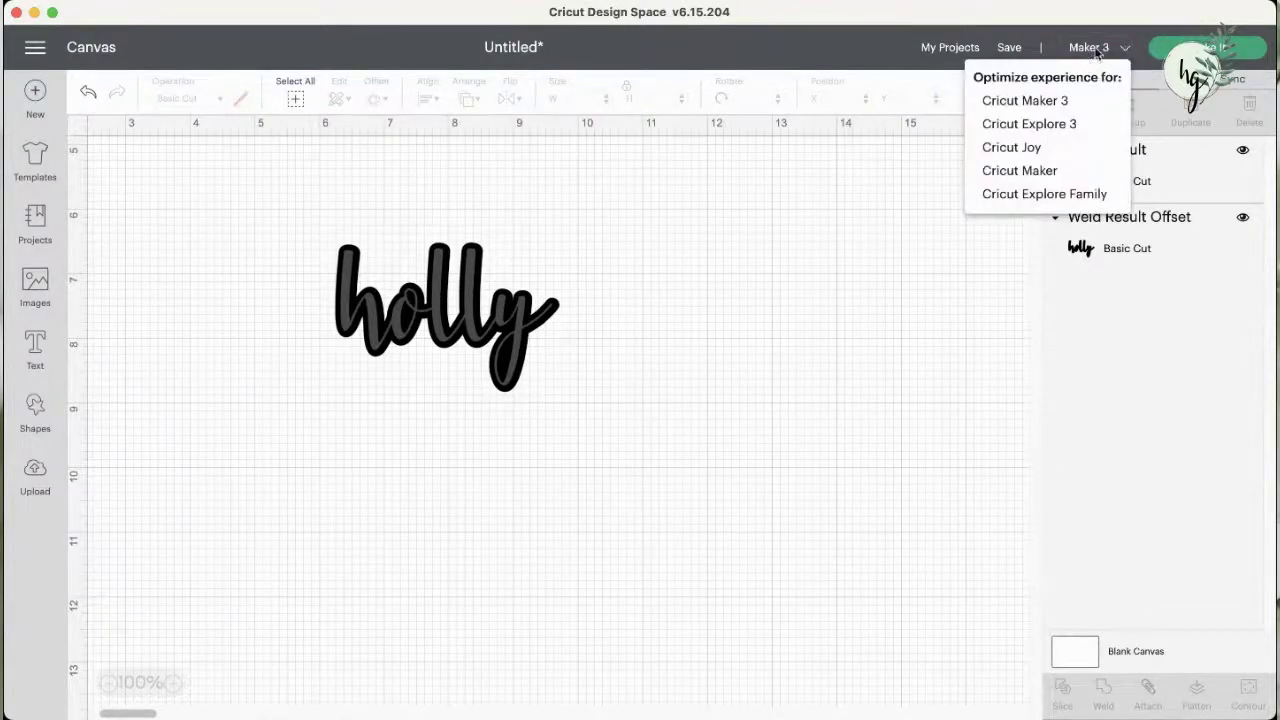
{"action": "left_click", "coordinate": [1083, 100]}
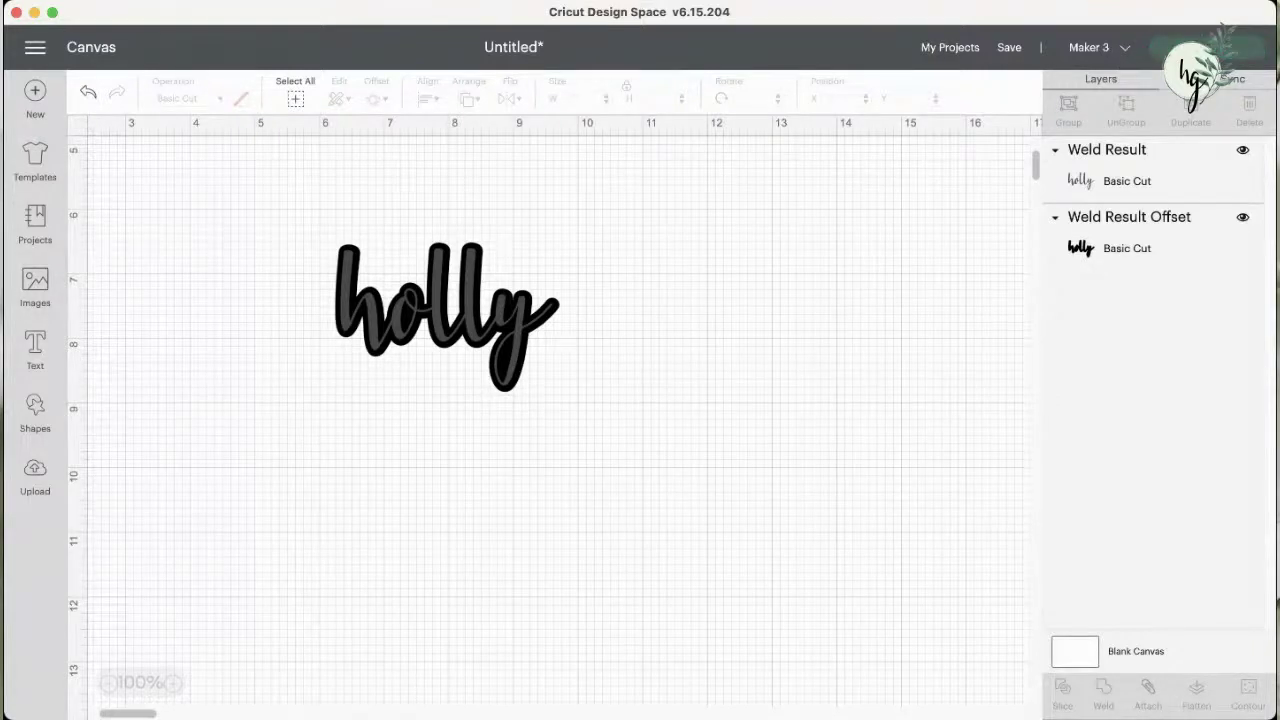
{"action": "left_click", "coordinate": [1200, 47]}
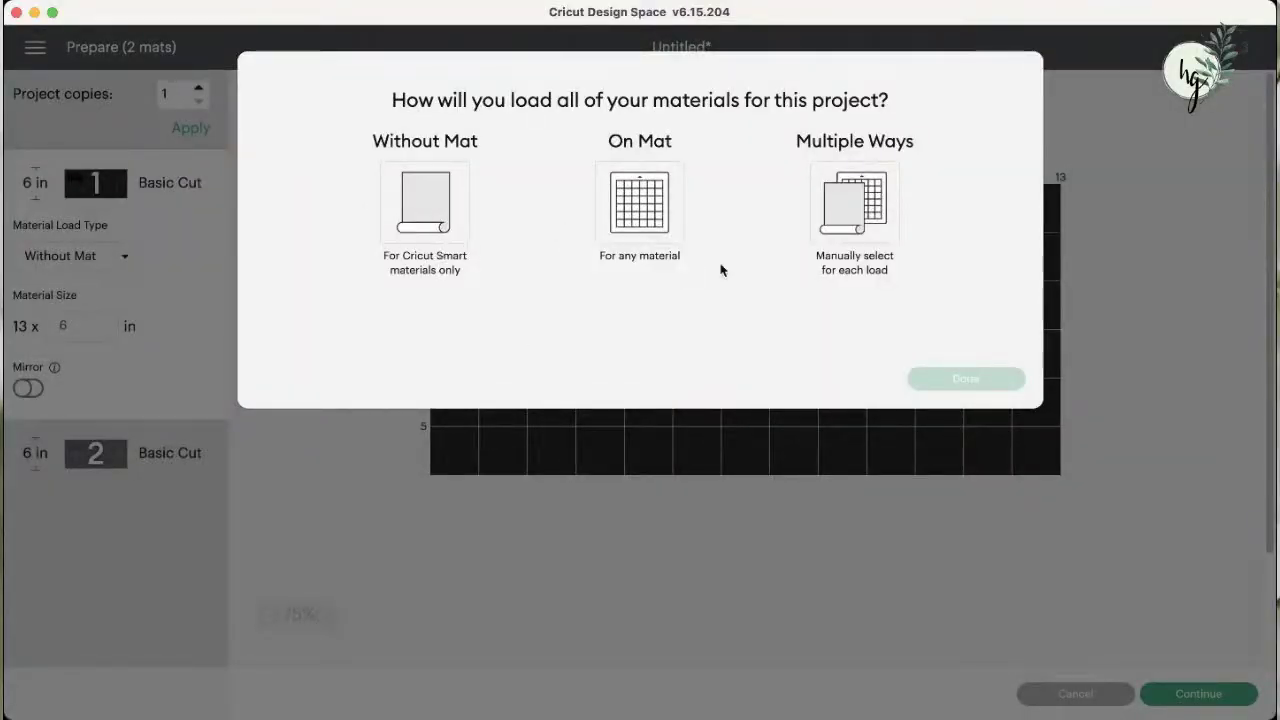
{"action": "left_click", "coordinate": [646, 206]}
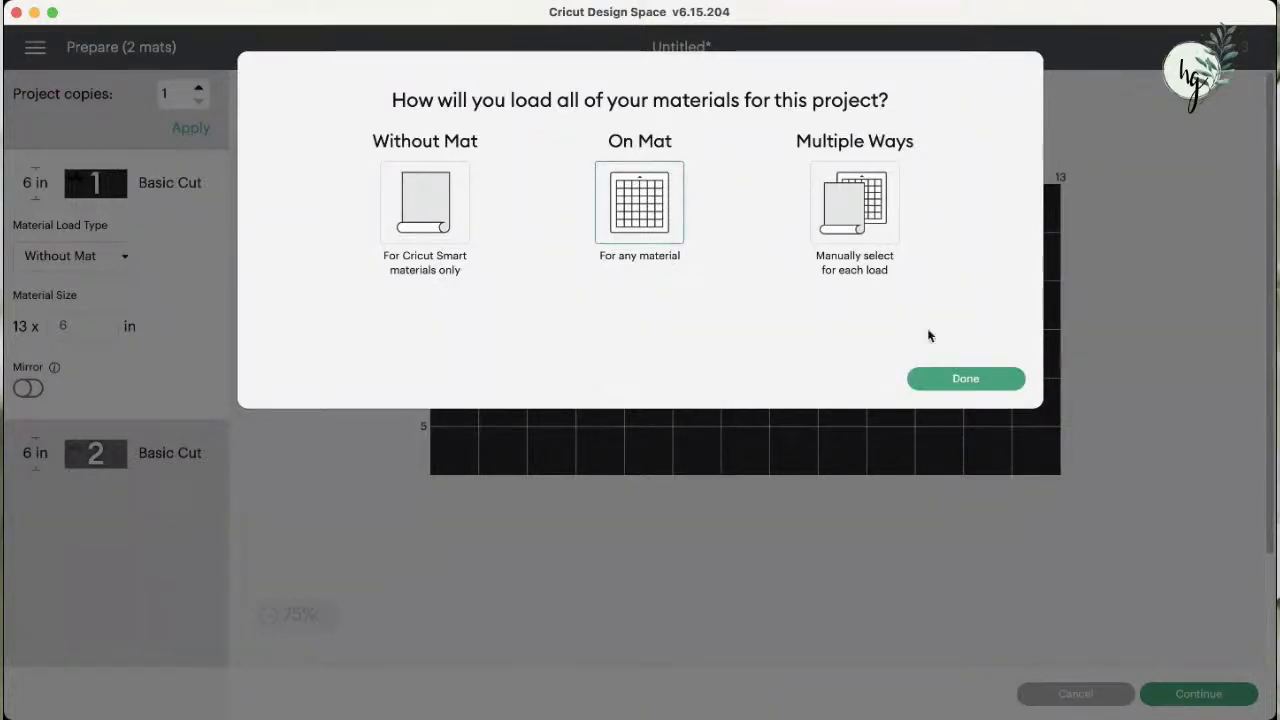
{"action": "left_click", "coordinate": [952, 381]}
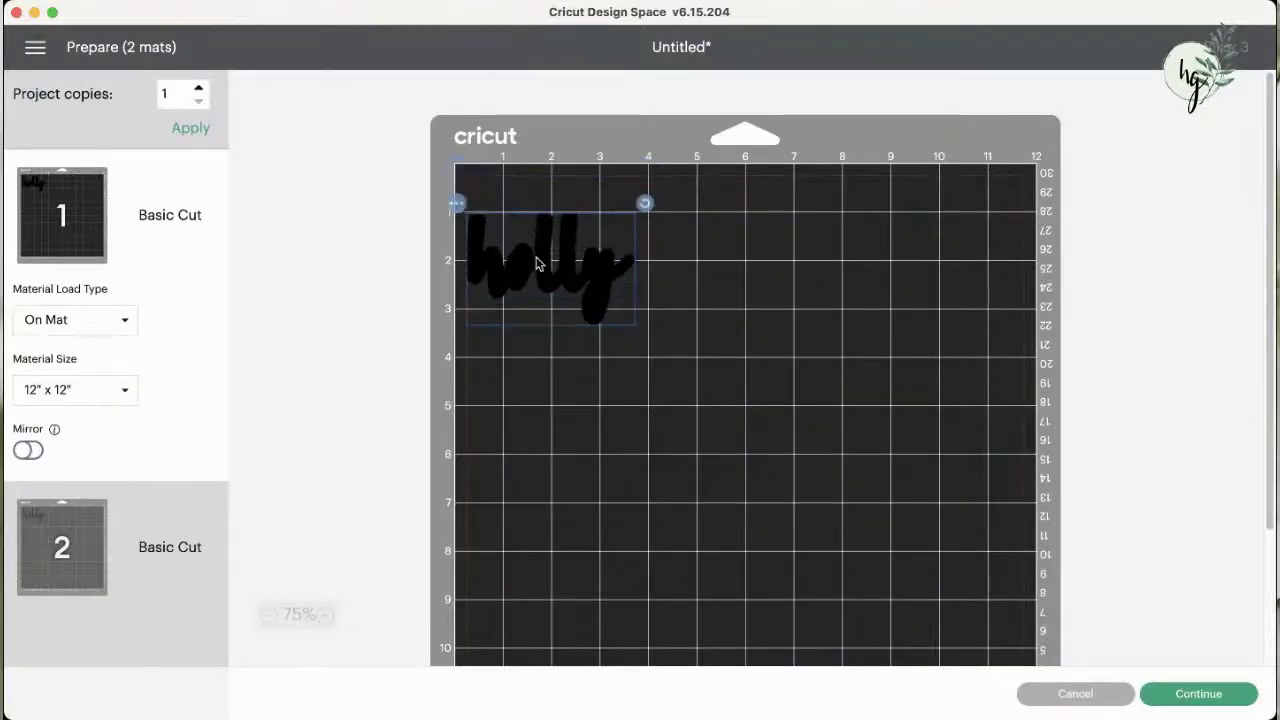
- View the second mat's layout and return to the first mat with the word's offset
{"action": "left_click", "coordinate": [101, 542]}
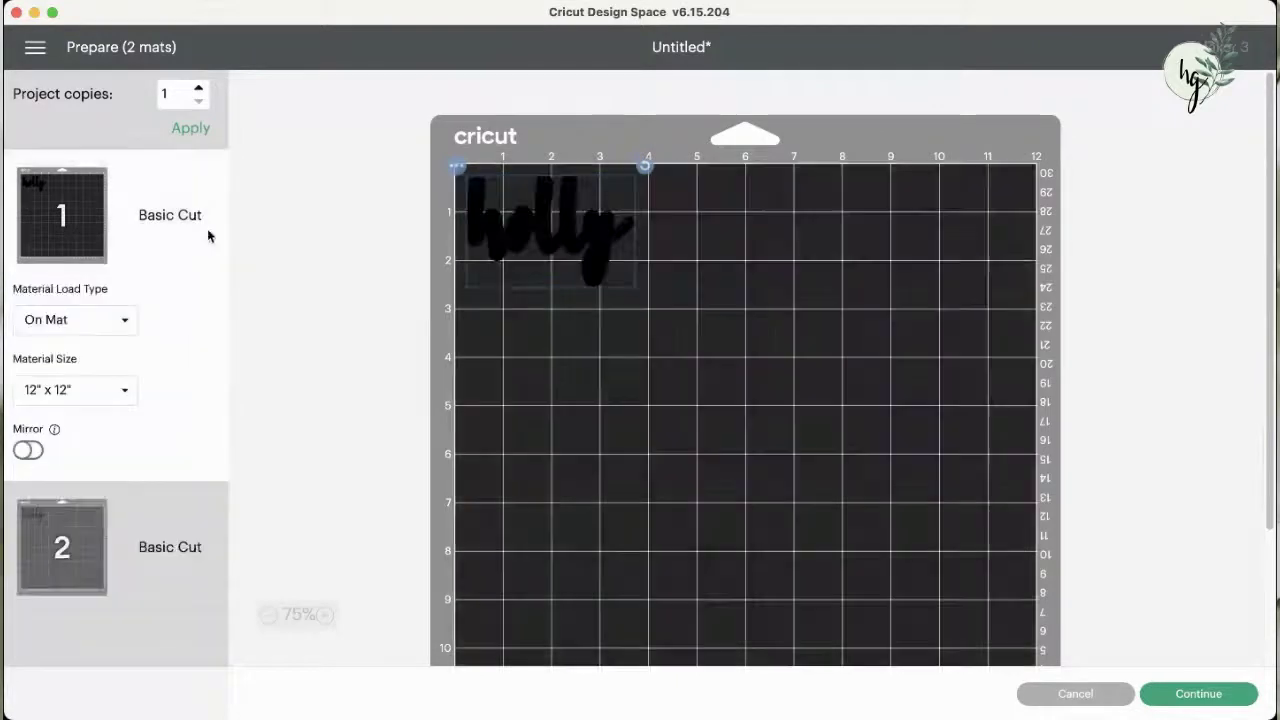
{"action": "left_click", "coordinate": [205, 226]}
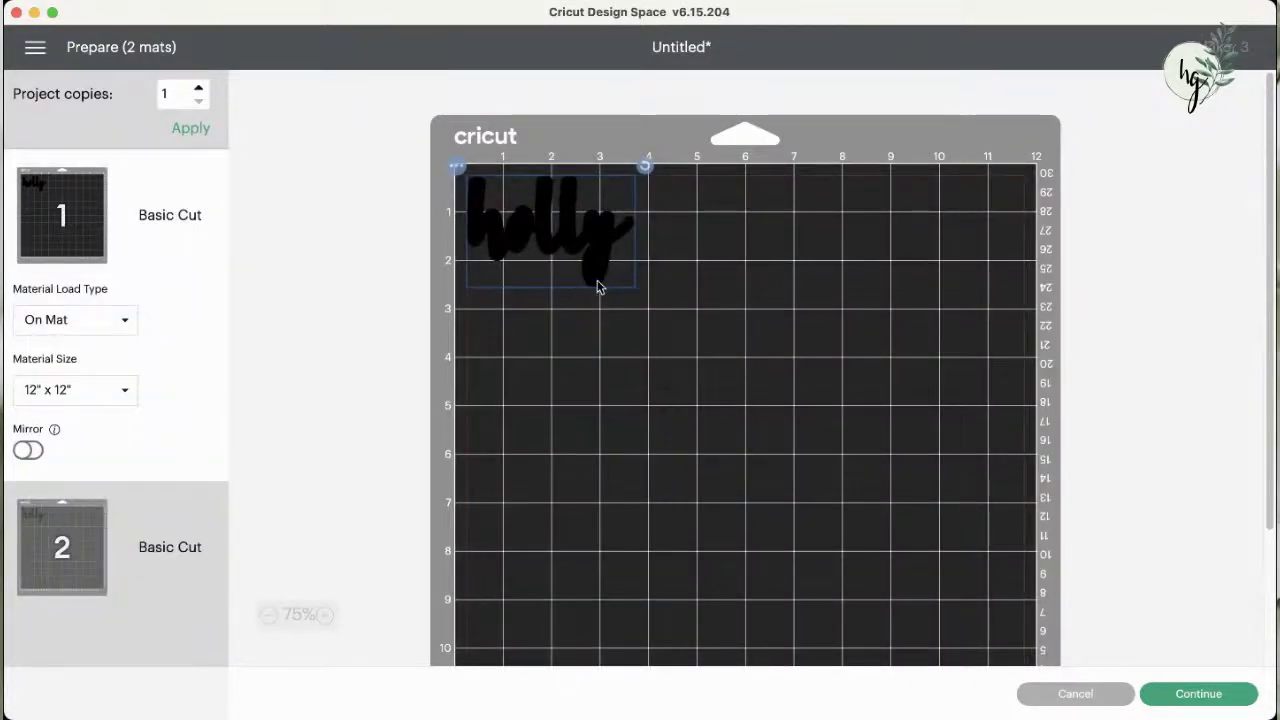